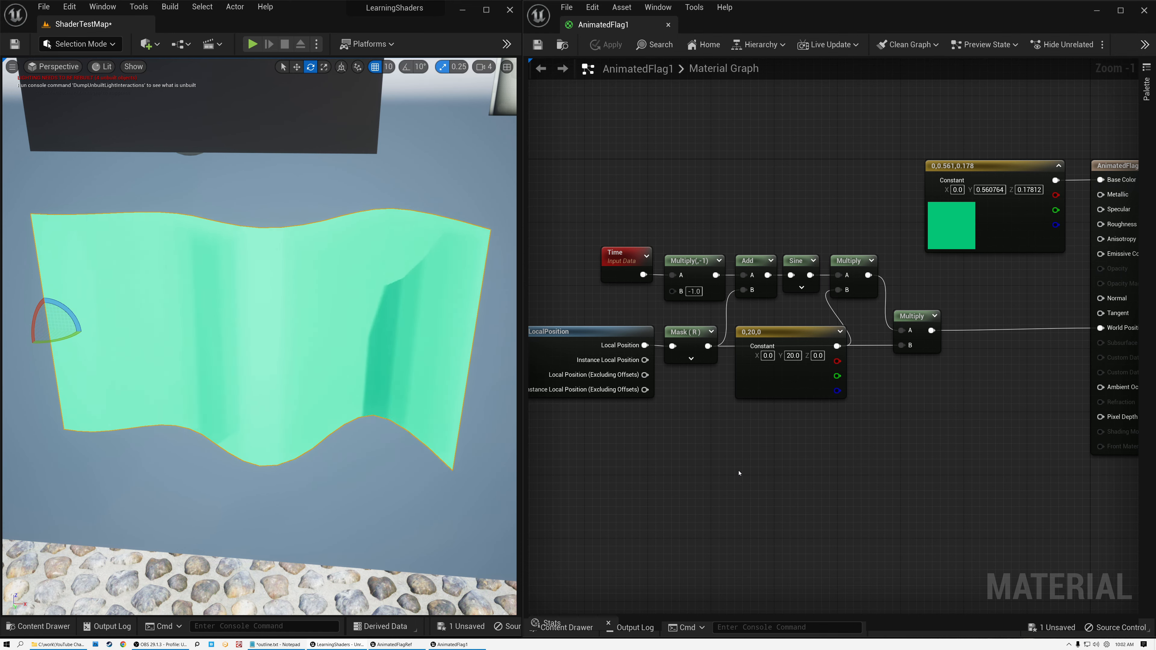
{"action": "left_click", "coordinate": [569, 342]}
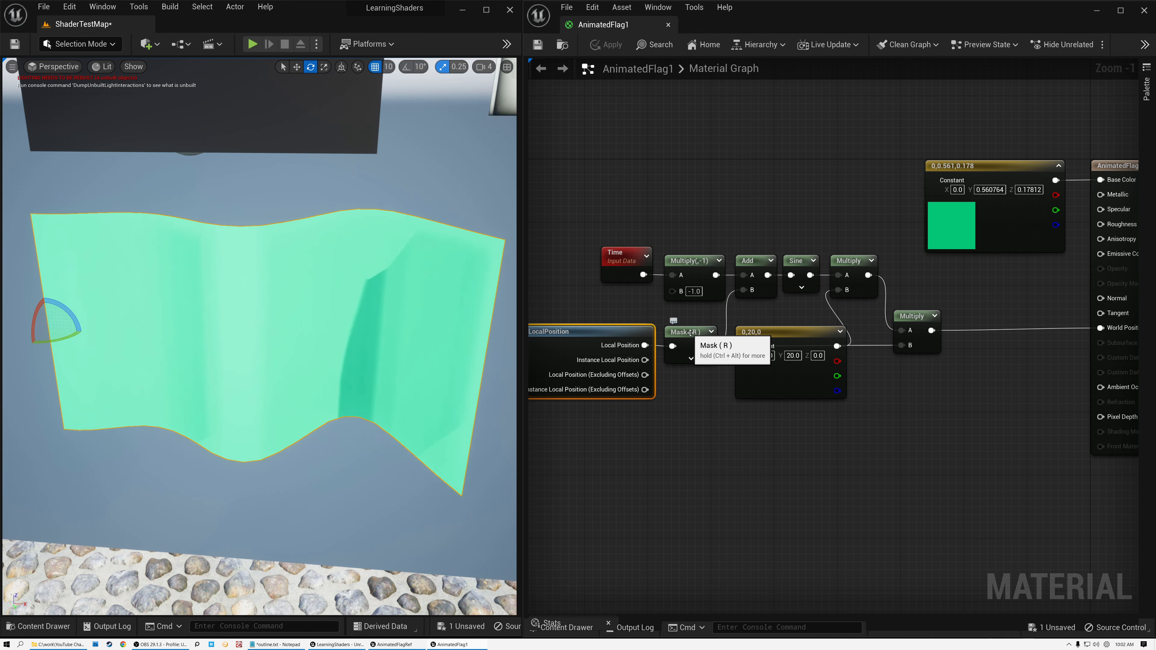
{"action": "left_click_drag", "start_coordinate": [608, 217], "coordinate": [854, 282]}
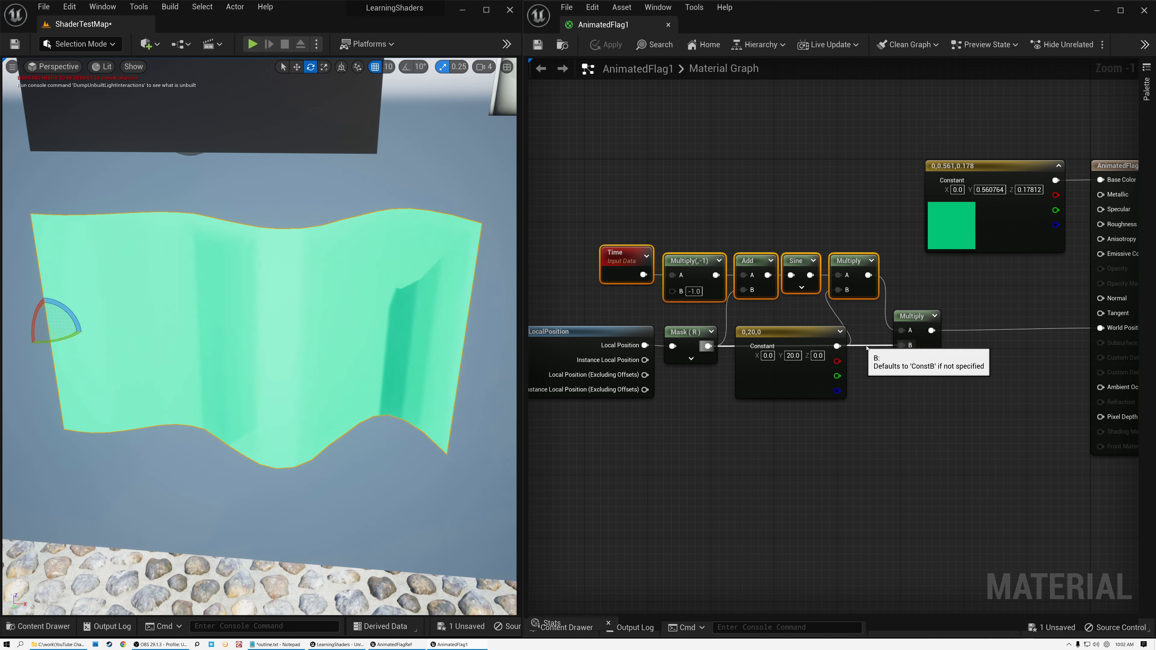
{"action": "left_click", "coordinate": [907, 317]}
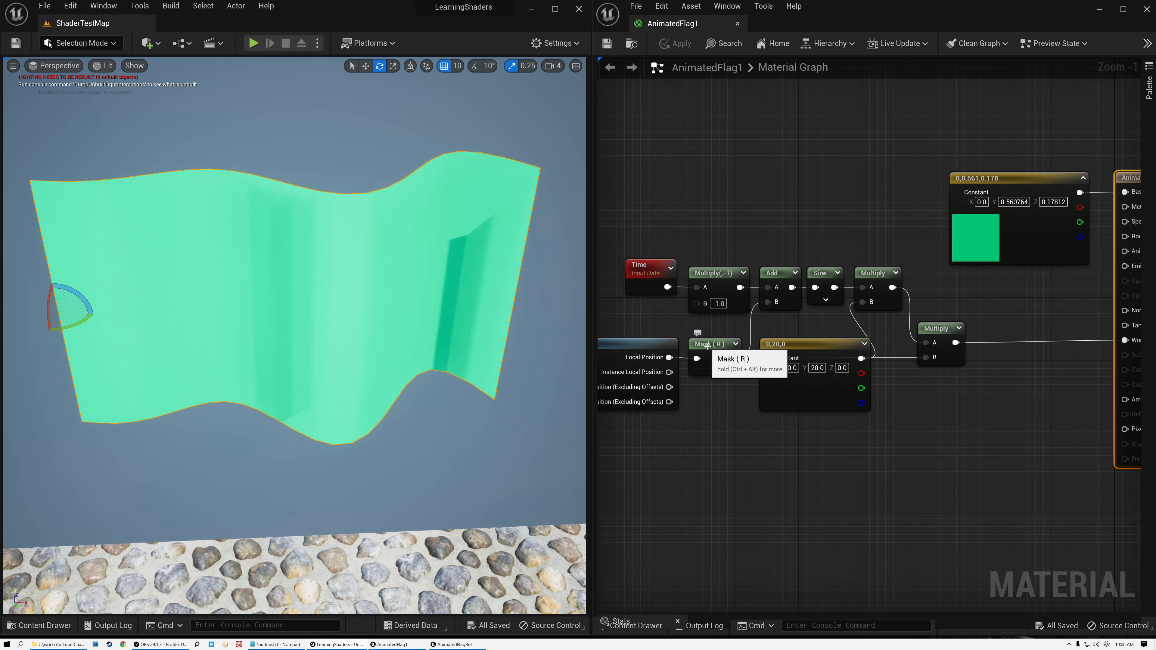
{"action": "left_click", "coordinate": [706, 345]}
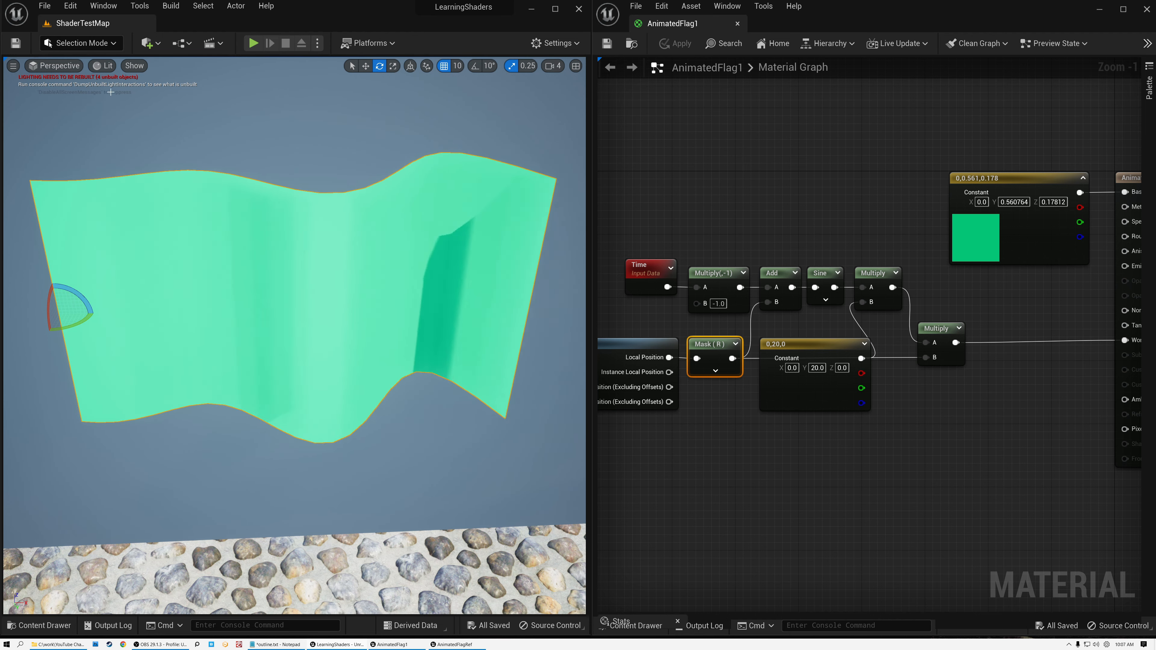
- Examine the flag mesh in Wireframe view mode and return the level viewport to Lit
{"action": "left_click", "coordinate": [106, 66]}
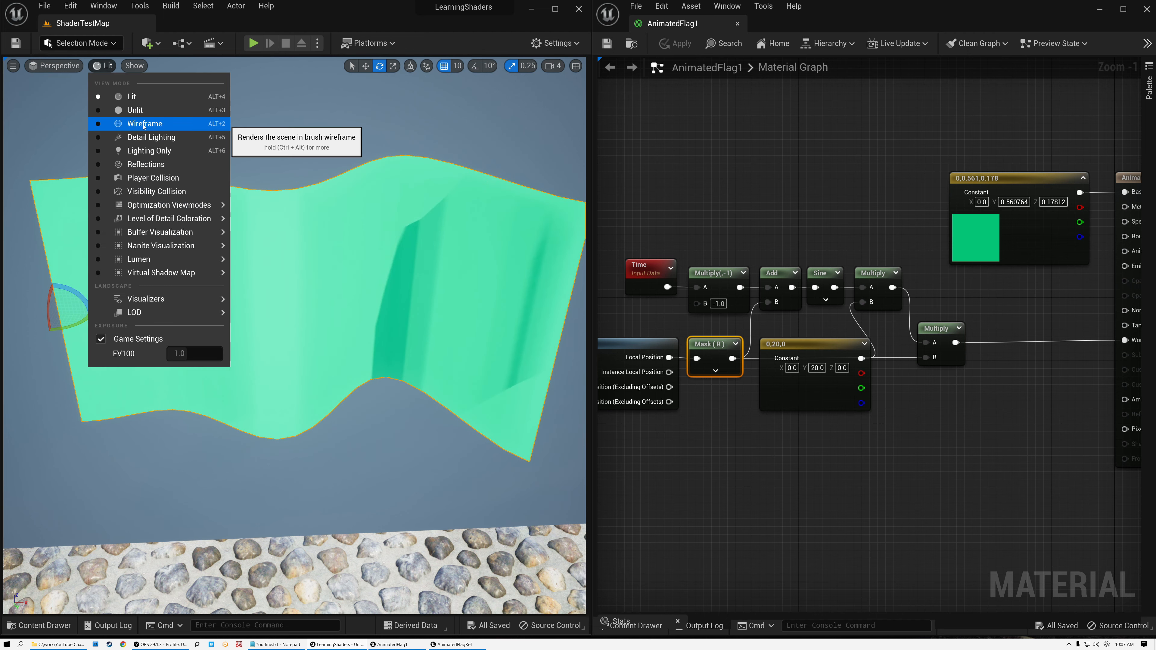
{"action": "left_click", "coordinate": [144, 125]}
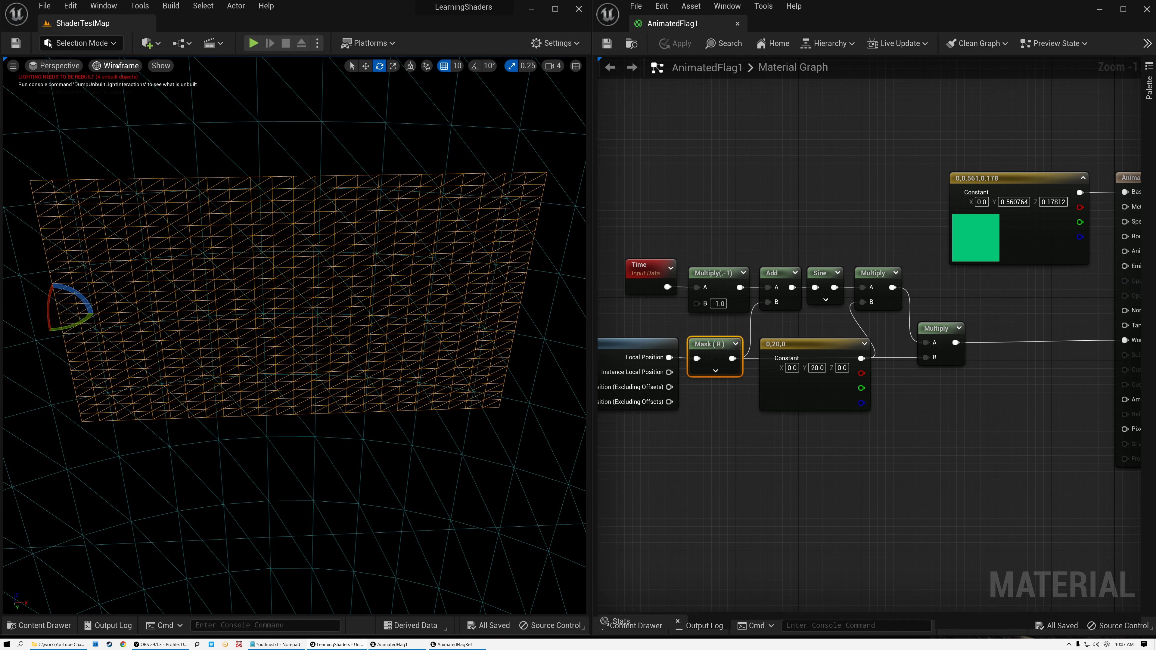
{"action": "left_click", "coordinate": [118, 67]}
{"action": "left_click", "coordinate": [123, 95]}
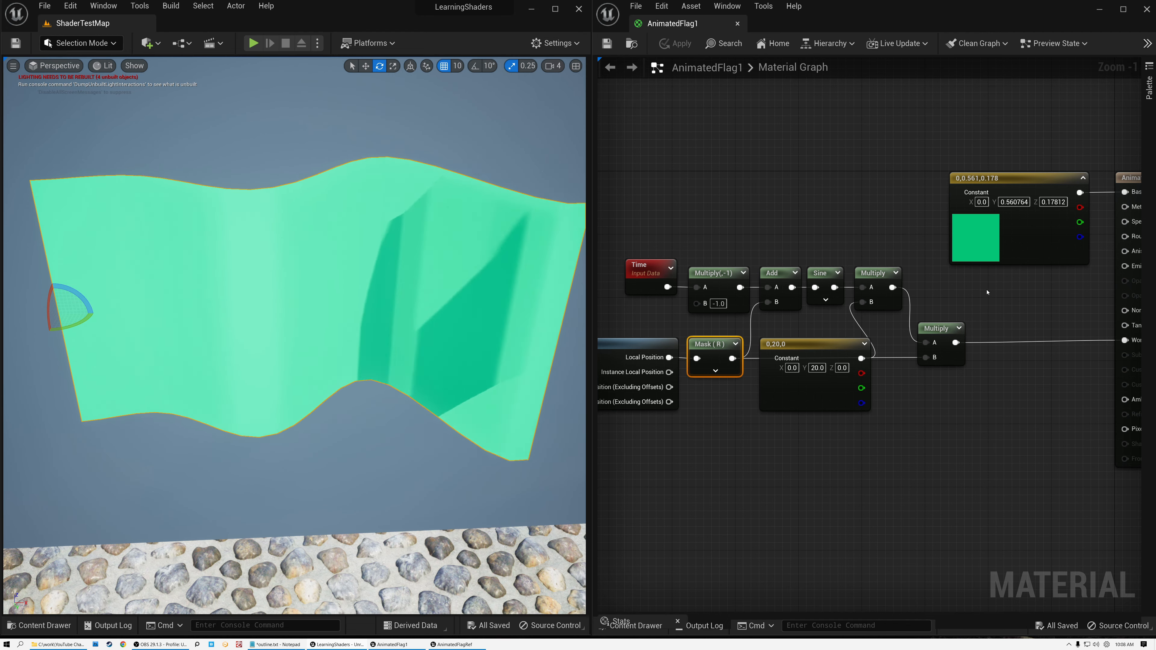
- Try rotating the flag about different axes to test its wave direction, and undo the rotations
{"action": "left_click_drag", "start_coordinate": [91, 312], "coordinate": [86, 298]}
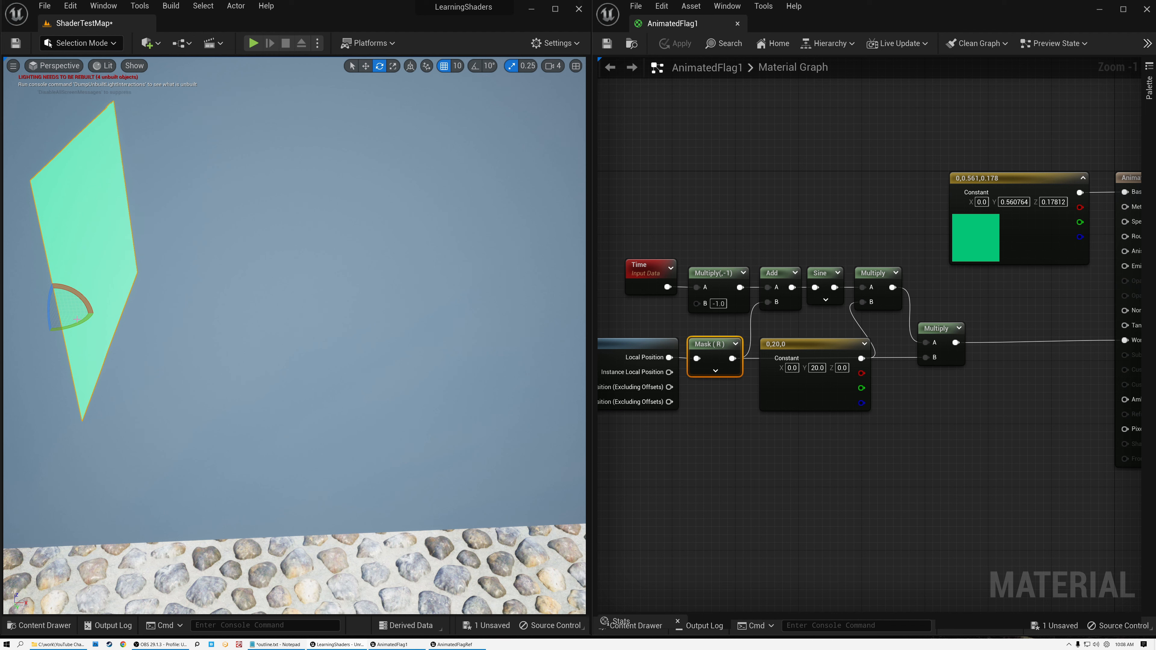
{"action": "left_click_drag", "start_coordinate": [77, 324], "coordinate": [35, 338]}
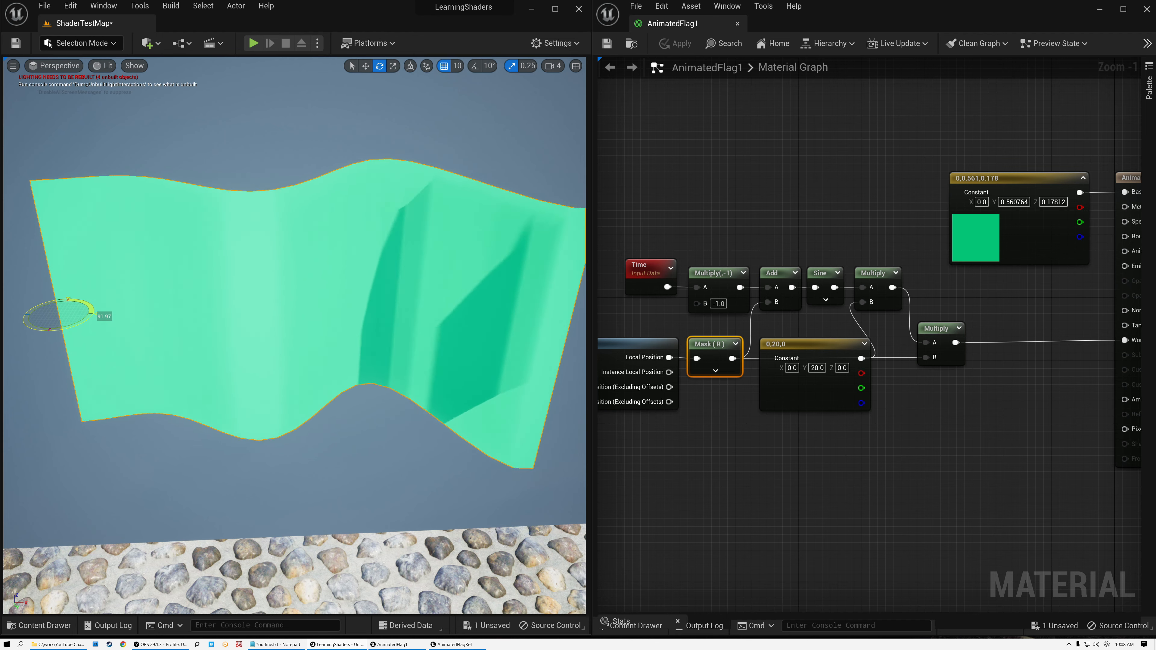
{"action": "left_click_drag", "start_coordinate": [35, 338], "coordinate": [79, 316]}
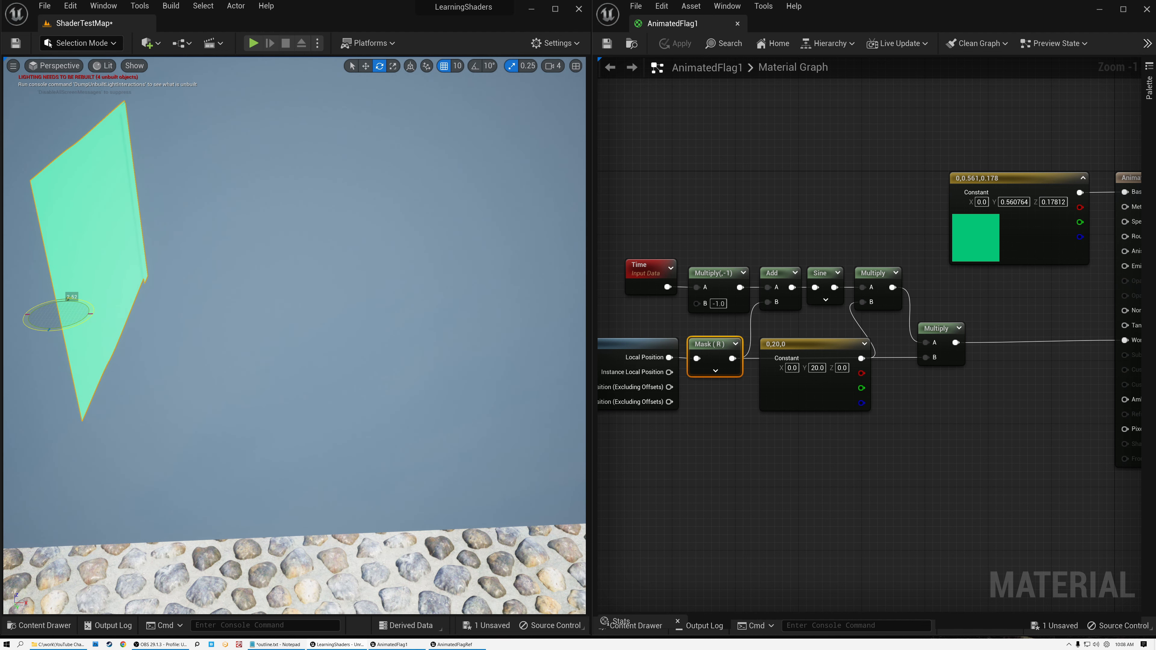
{"action": "key", "text": "ctrl+z"}
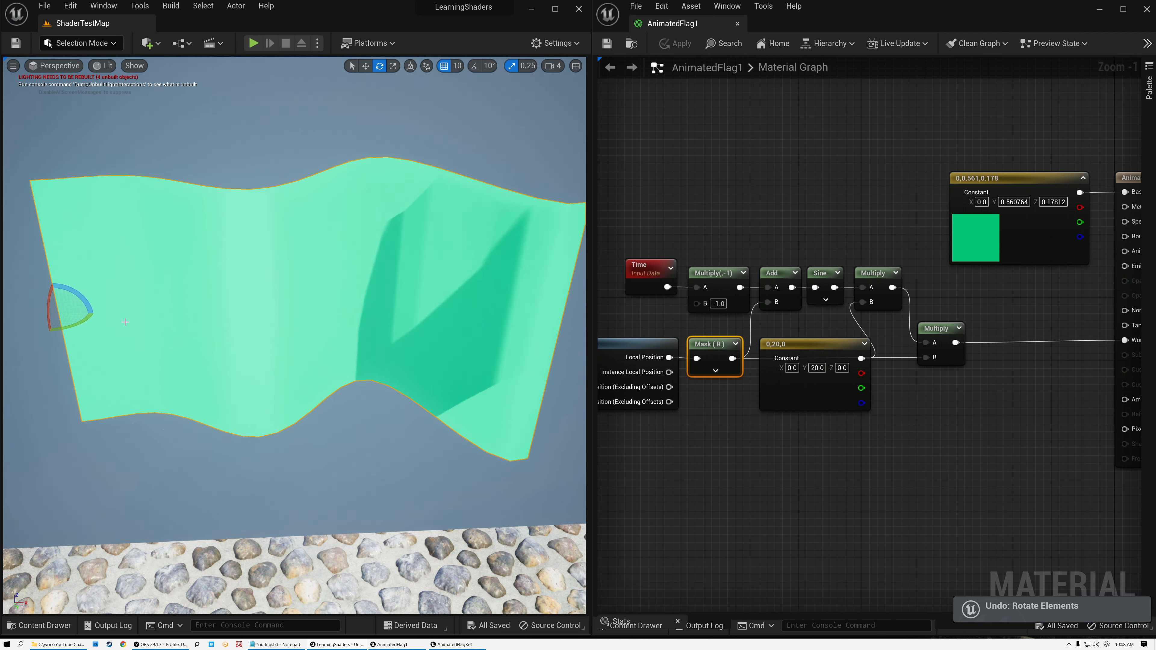
{"action": "left_click_drag", "start_coordinate": [83, 298], "coordinate": [86, 300]}
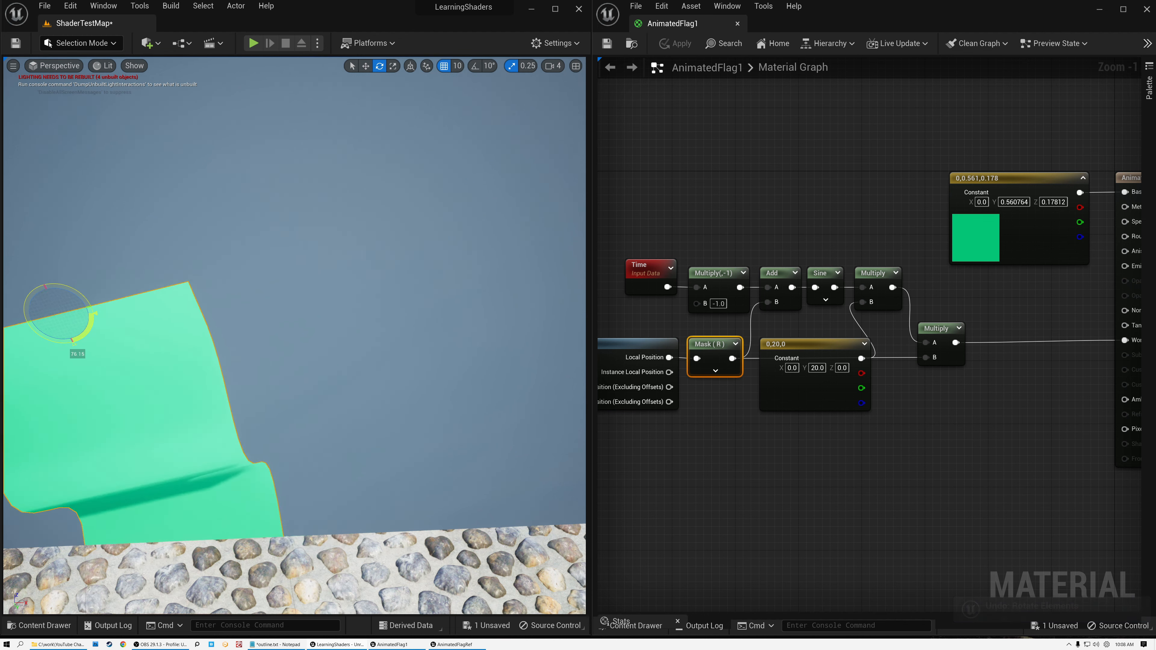
{"action": "key", "text": "ctrl+z"}
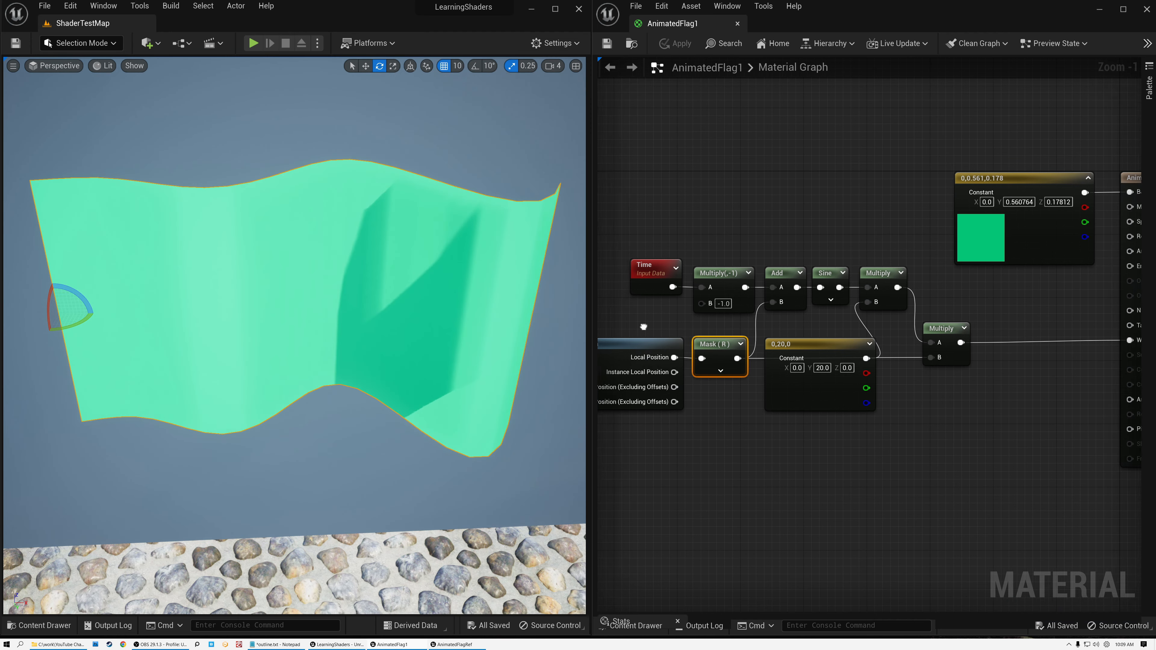
- Add a Vector Ops Transform node to the material graph below the final Multiply node
{"action": "right_click_drag", "start_coordinate": [639, 359], "coordinate": [691, 353]}
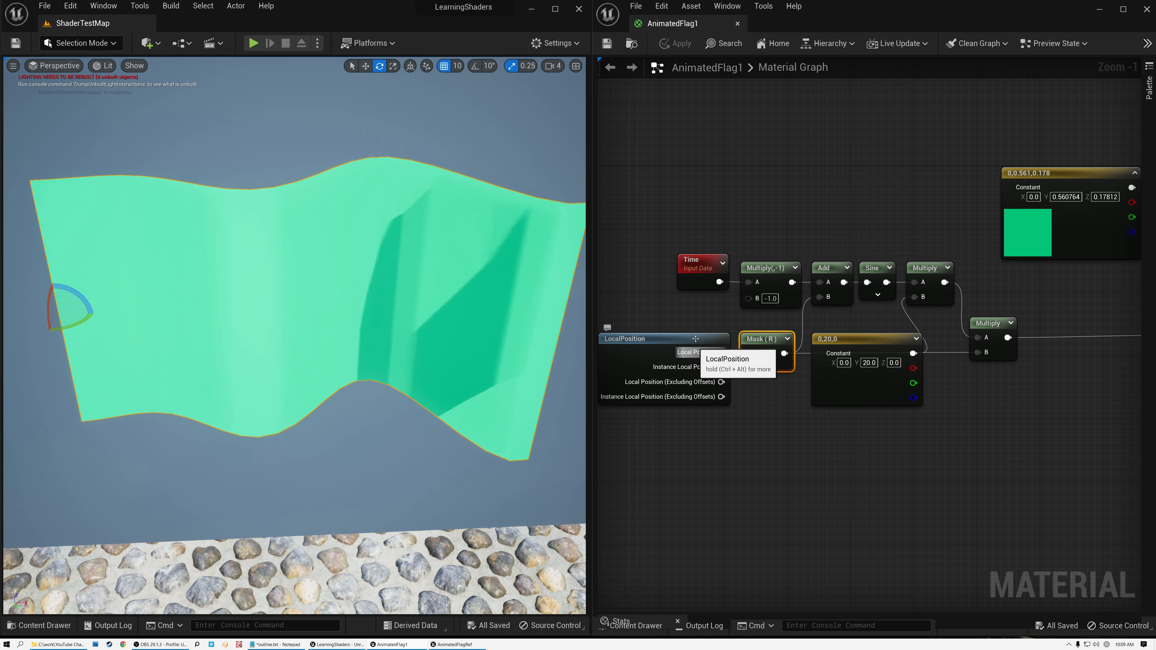
{"action": "right_click_drag", "start_coordinate": [696, 338], "coordinate": [529, 331]}
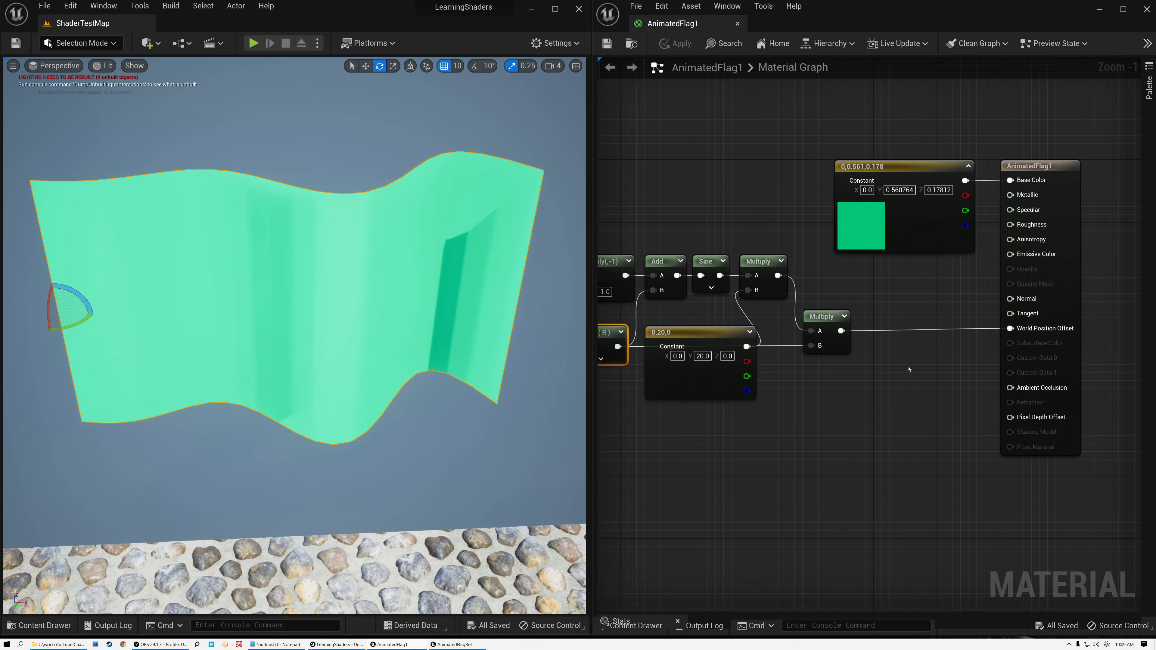
{"action": "right_click_drag", "start_coordinate": [828, 393], "coordinate": [872, 391]}
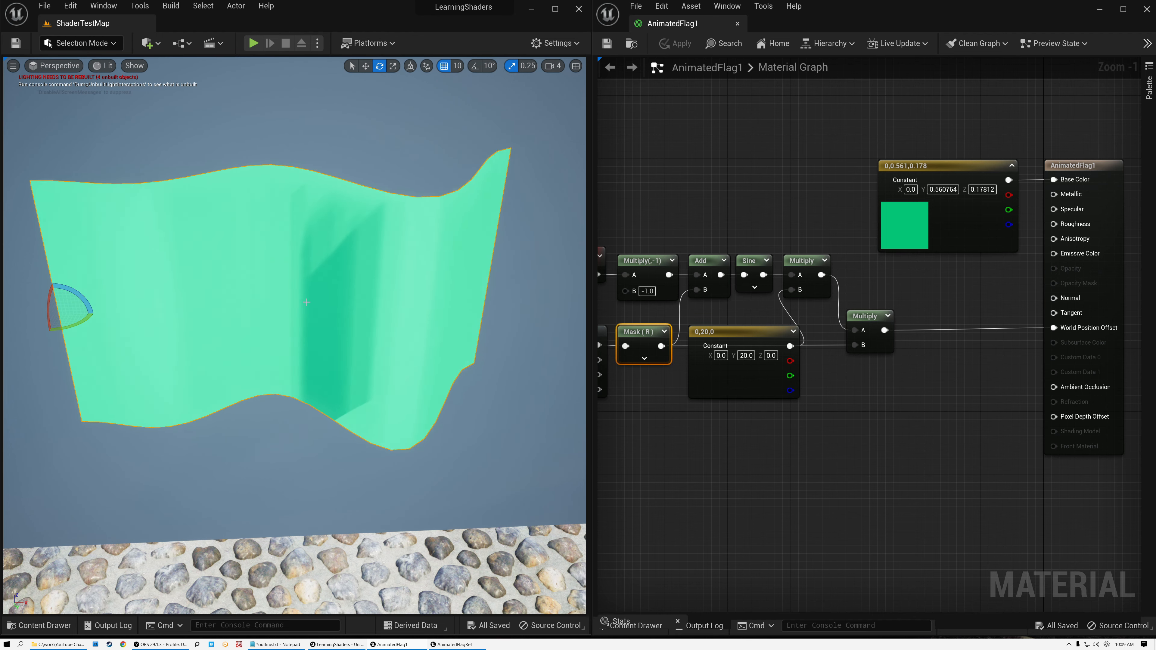
{"action": "right_click_drag", "start_coordinate": [872, 391], "coordinate": [910, 383]}
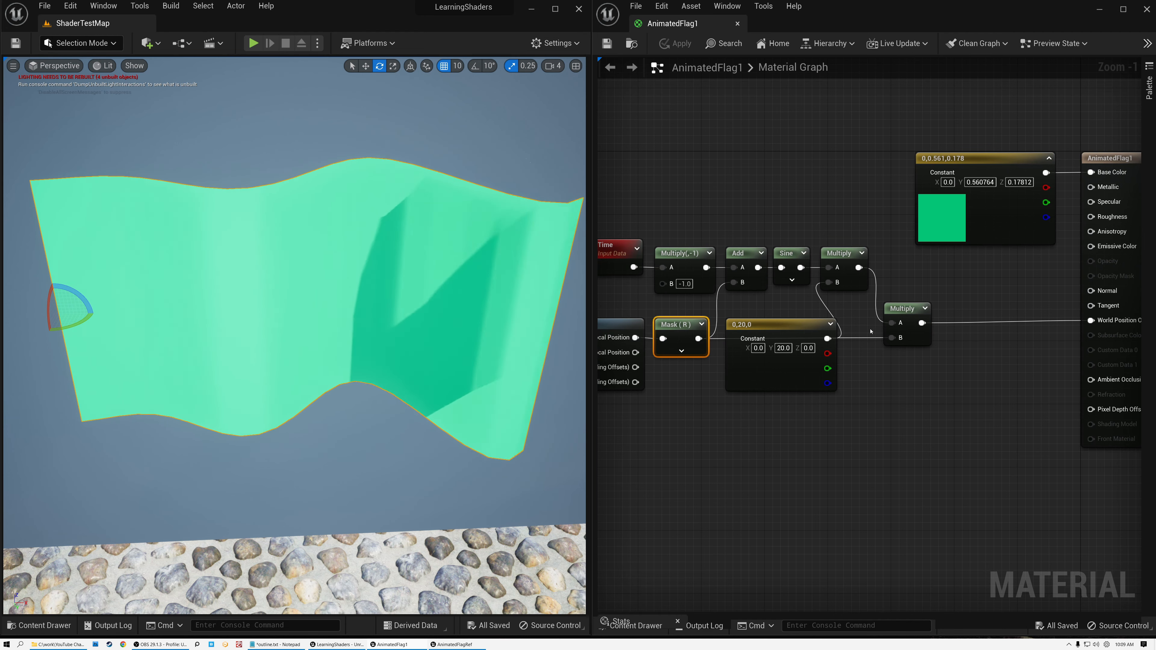
{"action": "right_click_drag", "start_coordinate": [1127, 321], "coordinate": [1047, 313]}
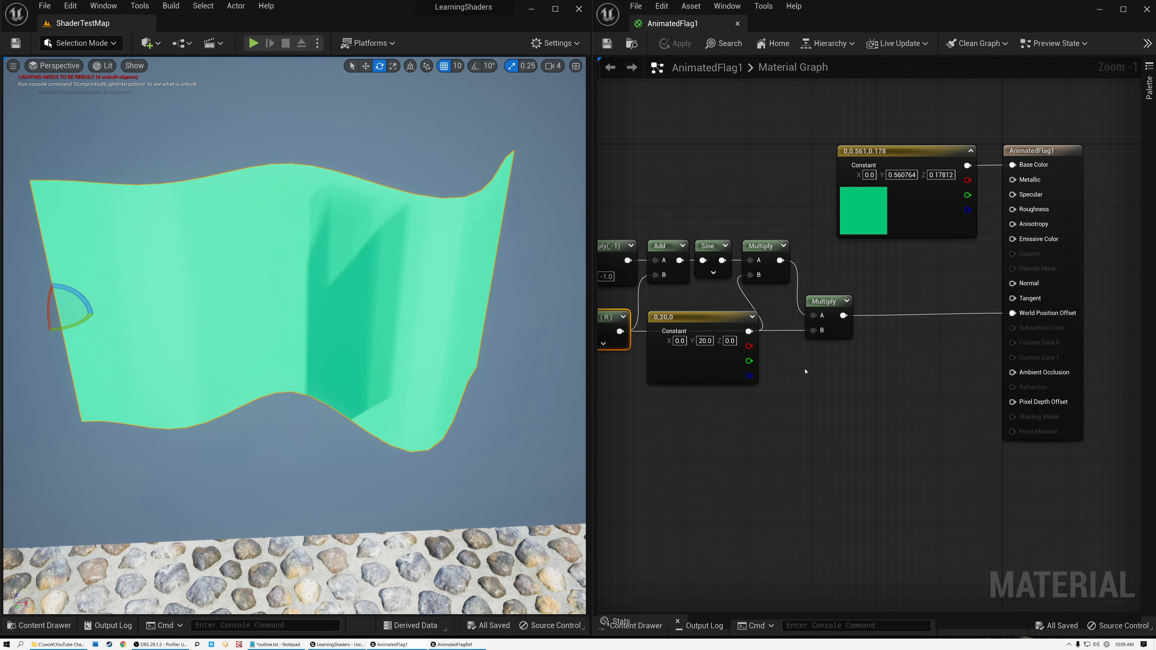
{"action": "right_click", "coordinate": [804, 371]}
{"action": "type", "text": "trna"}
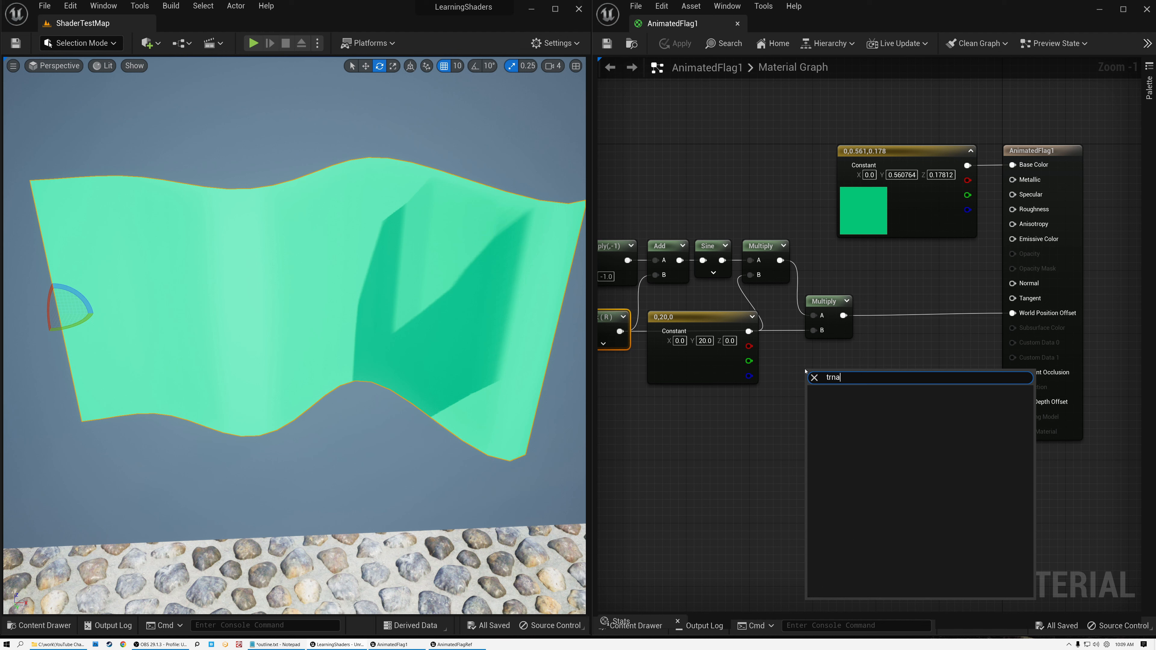
{"action": "key", "text": "BackSpace"}
{"action": "key", "text": "BackSpace"}
{"action": "type", "text": "ans"}
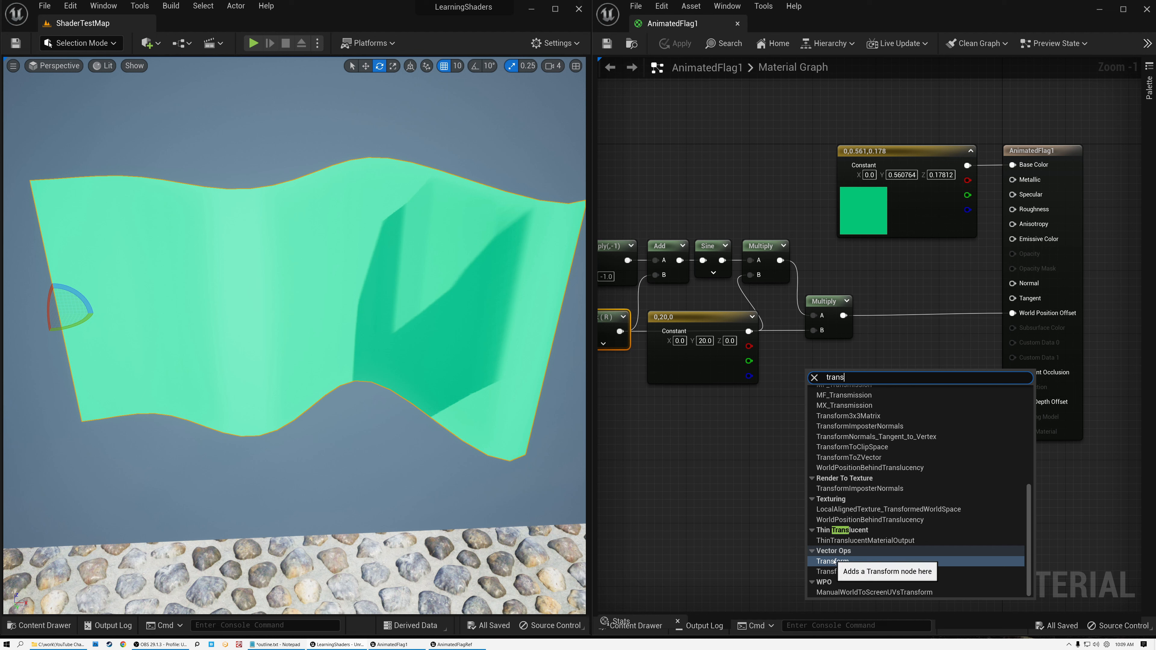
{"action": "left_click", "coordinate": [833, 562]}
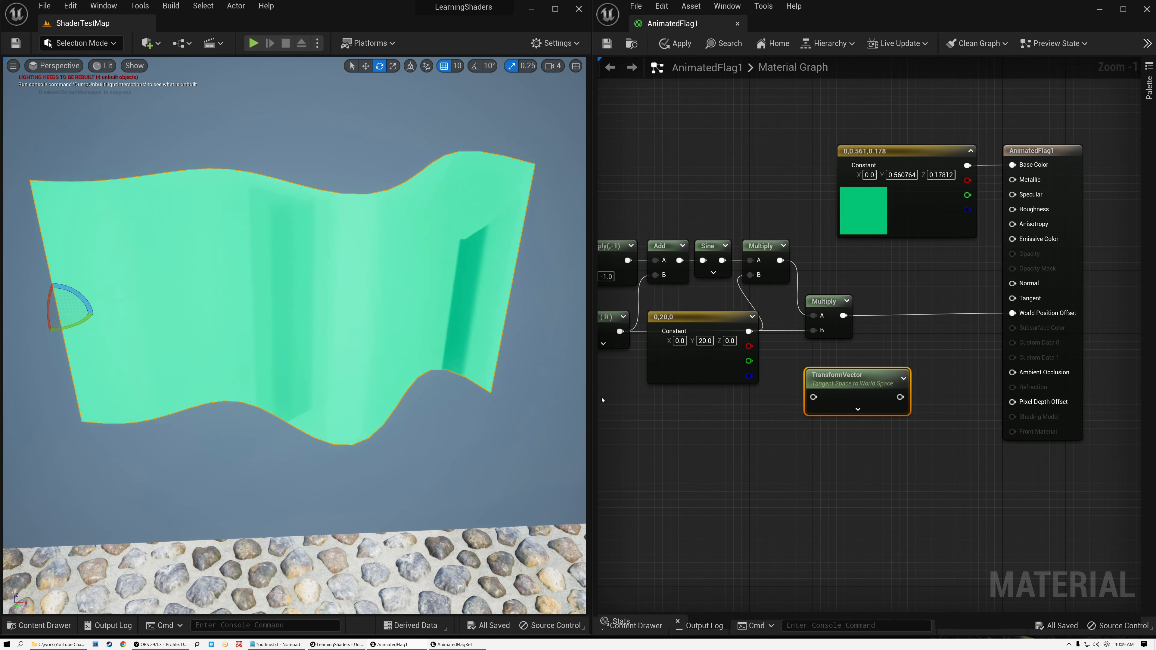
- Set the TransformVector node's source to Local Space
{"action": "left_click_drag", "start_coordinate": [594, 400], "coordinate": [756, 387]}
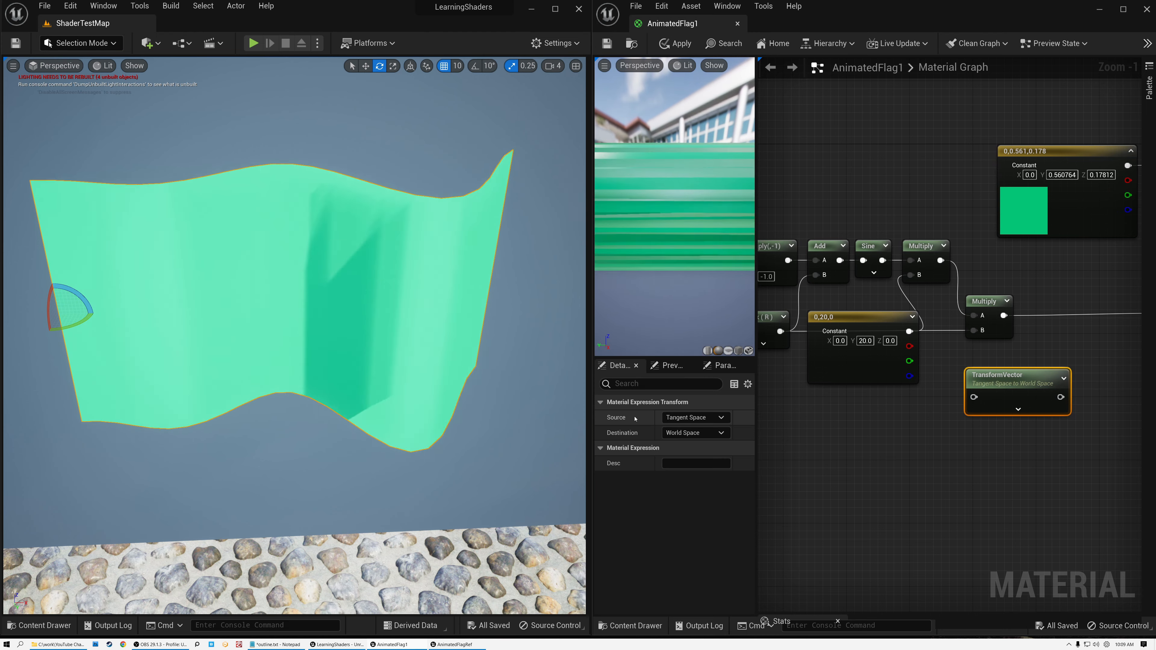
{"action": "left_click", "coordinate": [684, 417]}
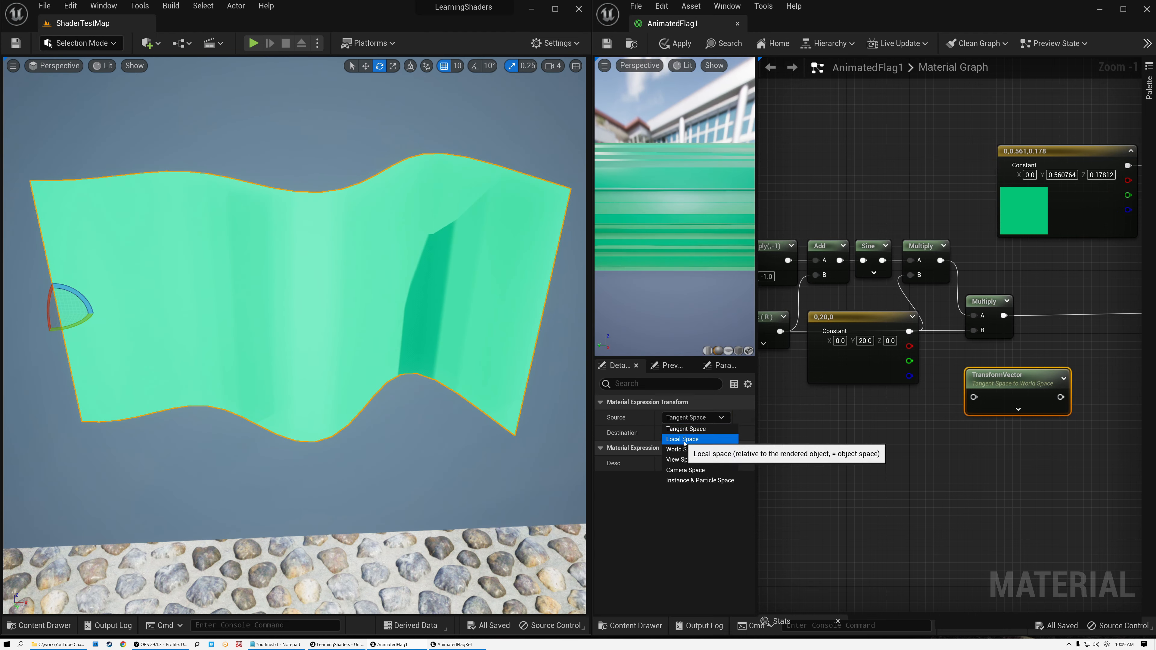
{"action": "left_click", "coordinate": [684, 439]}
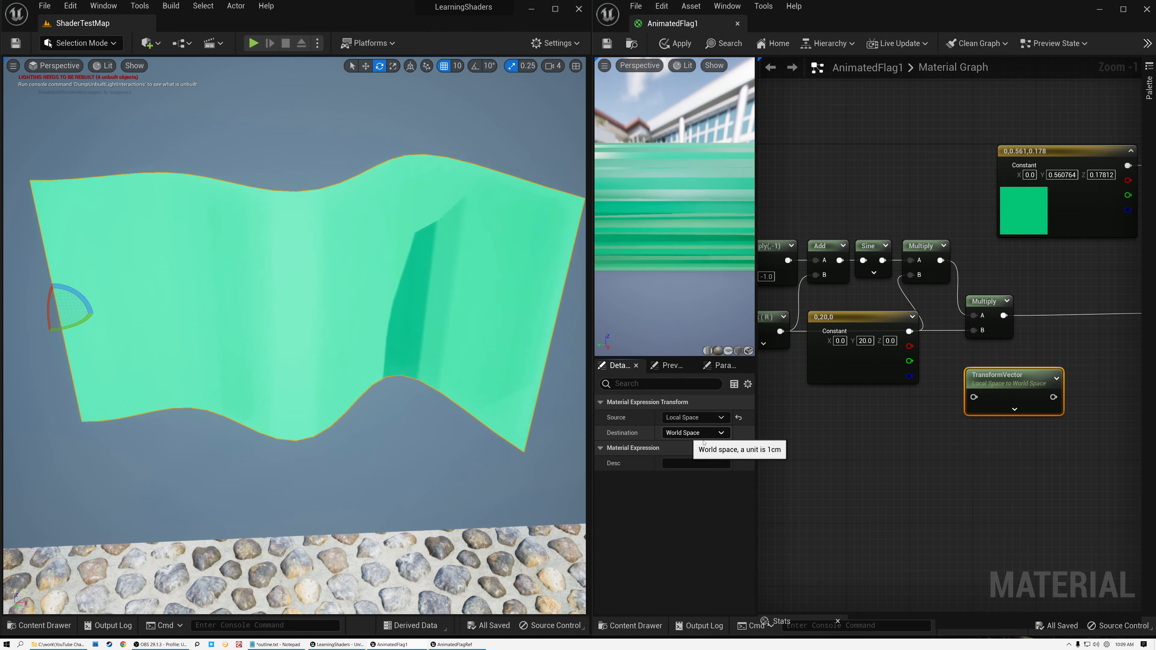
{"action": "left_click_drag", "start_coordinate": [756, 448], "coordinate": [580, 448]}
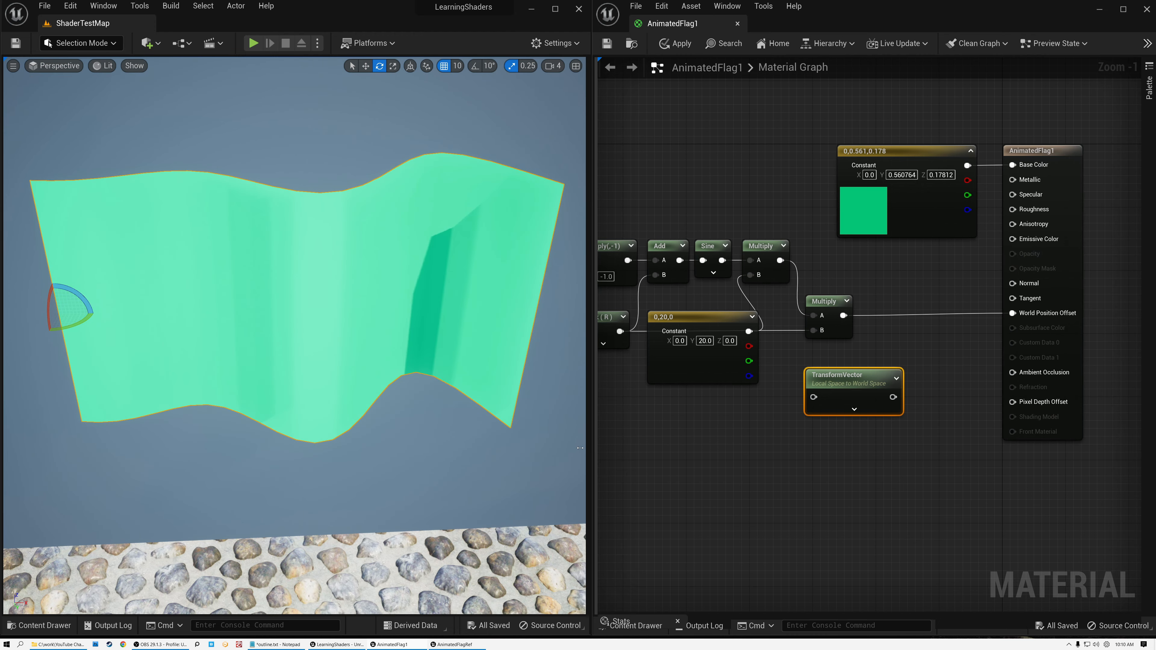
- Insert the TransformVector node between the final Multiply and World Position Offset, and save the material
{"action": "left_click_drag", "start_coordinate": [843, 315], "coordinate": [1011, 313]}
{"action": "left_click_drag", "start_coordinate": [901, 325], "coordinate": [916, 293]}
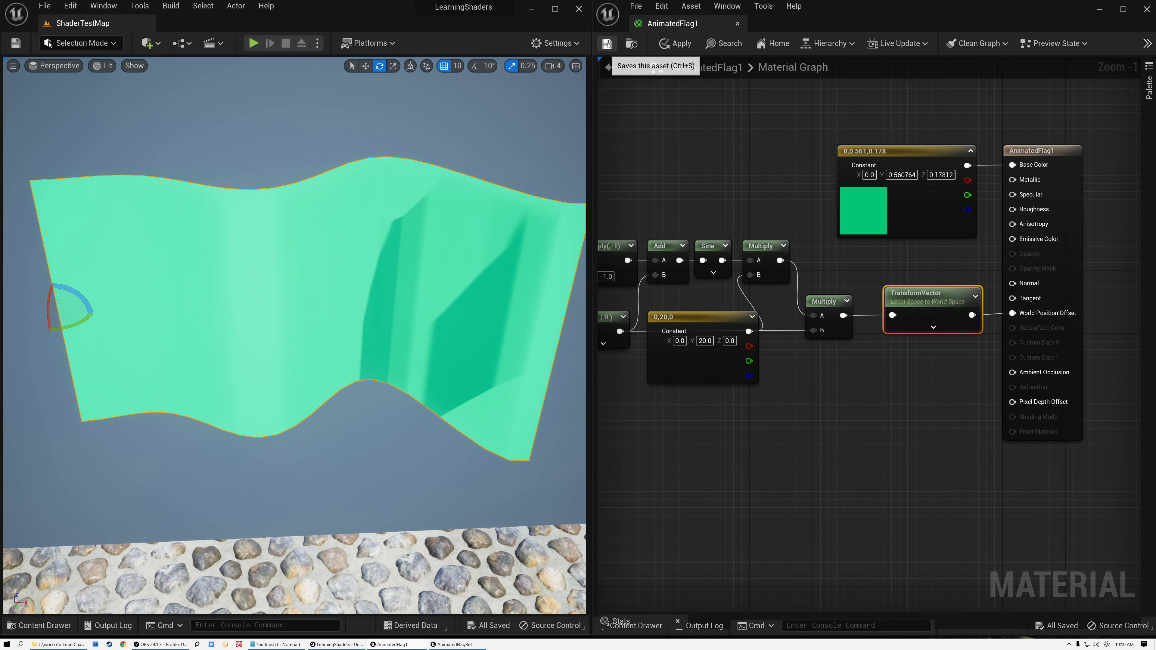
{"action": "left_click", "coordinate": [607, 45]}
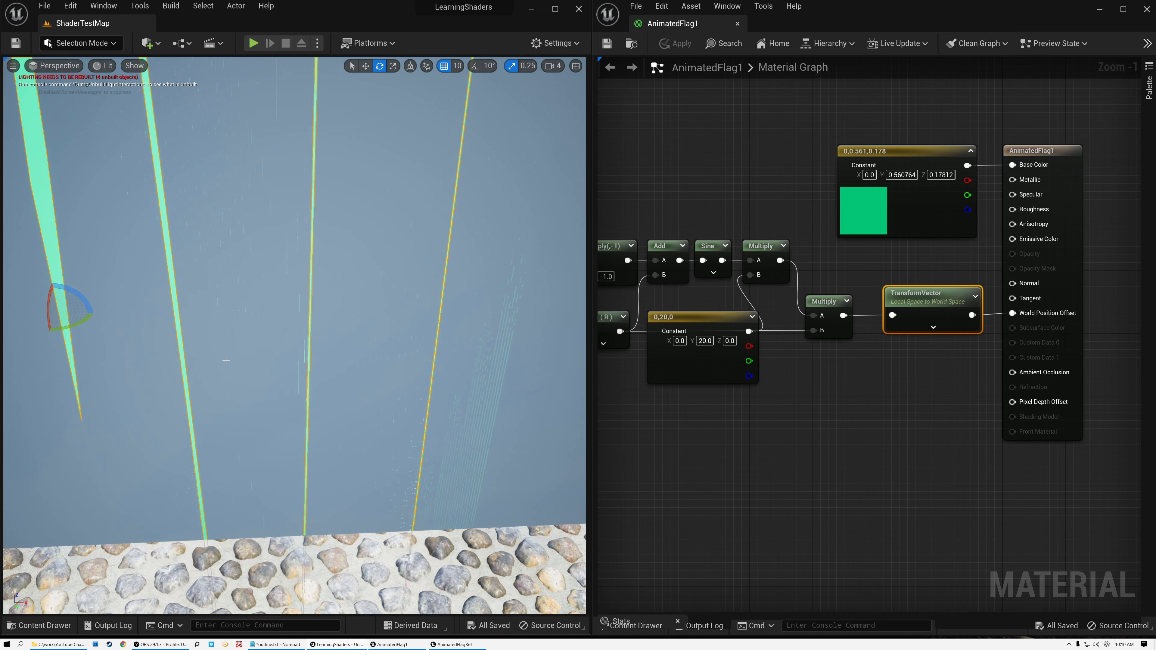
- Set the wave direction constant's Y to 0 and Z to 0.25, and save the material
{"action": "right_click_drag", "start_coordinate": [692, 328], "coordinate": [814, 414]}
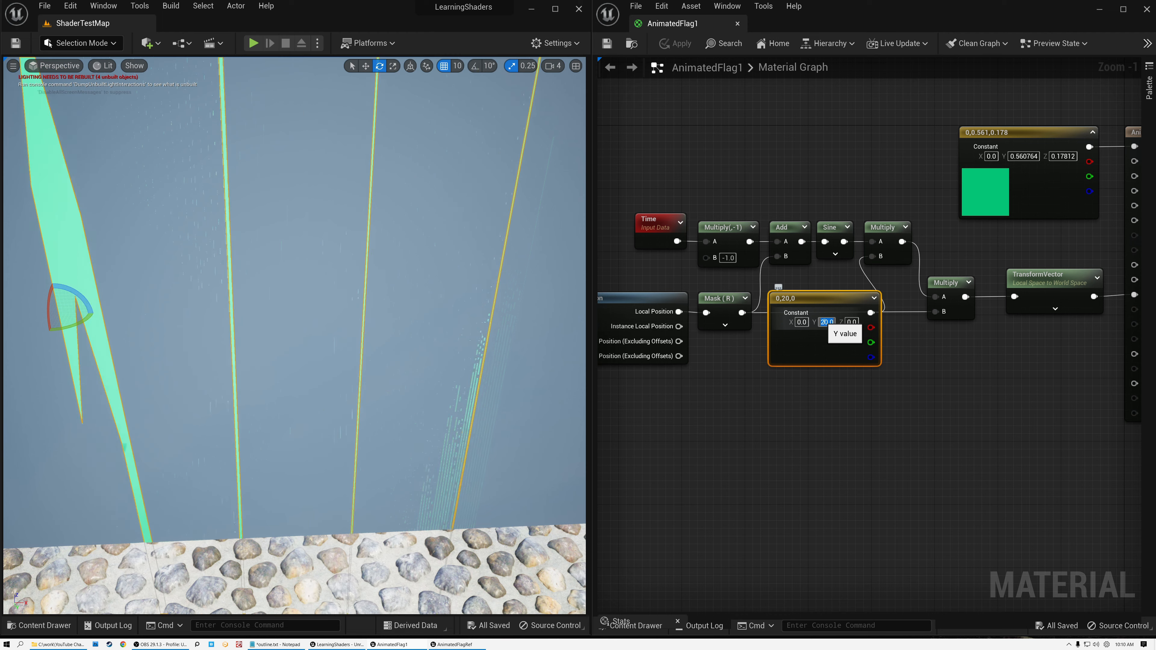
{"action": "type", "text": "0"}
{"action": "key", "text": "Return"}
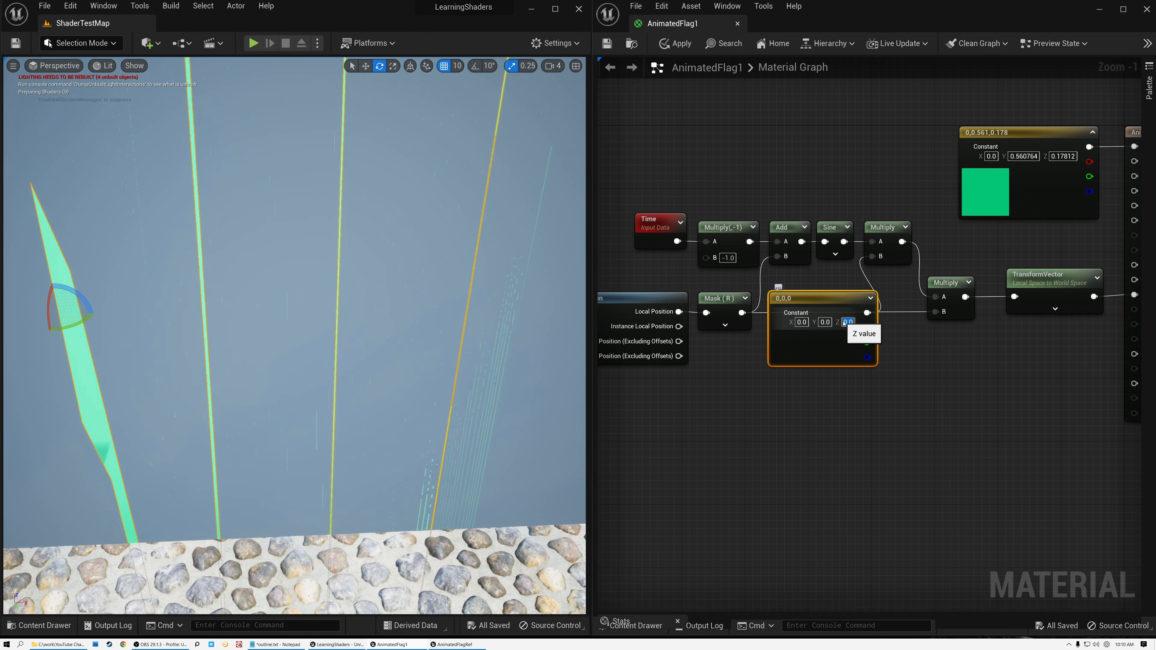
{"action": "left_click", "coordinate": [845, 322]}
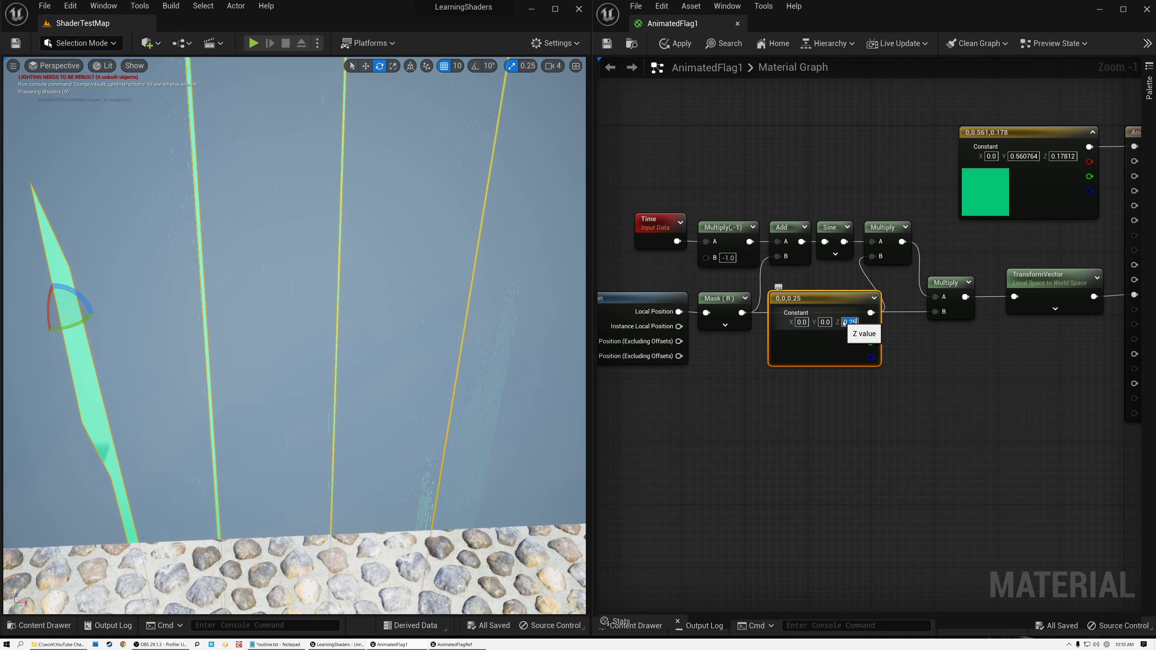
{"action": "type", "text": "0.25"}
{"action": "key", "text": "Return"}
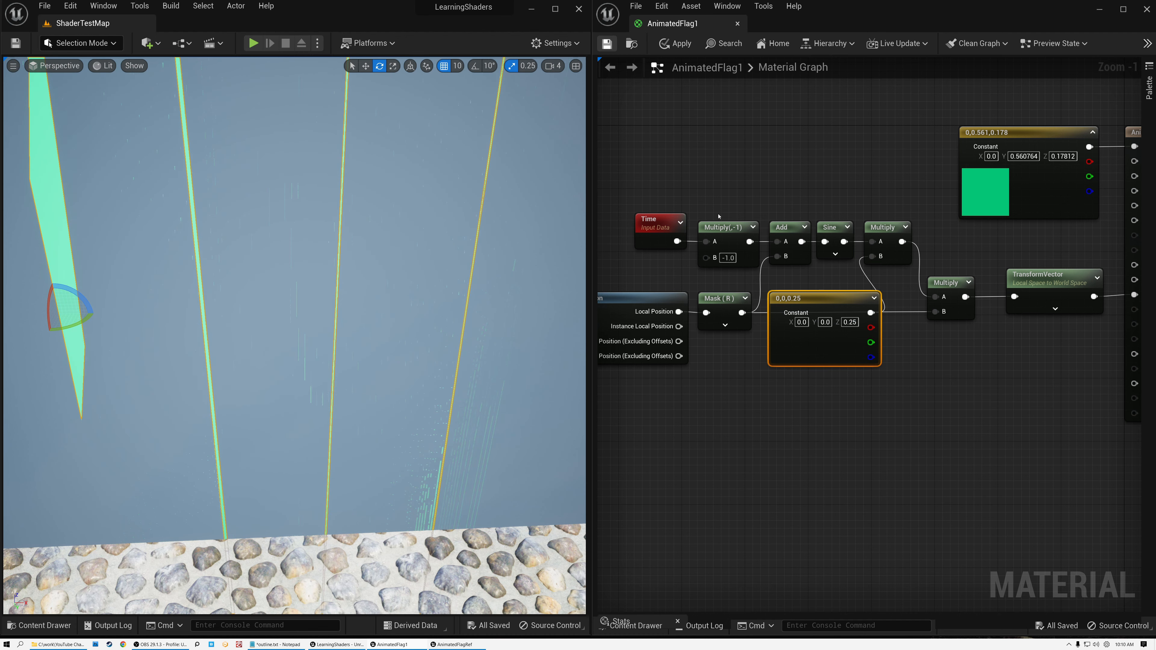
{"action": "key", "text": "ctrl+s"}
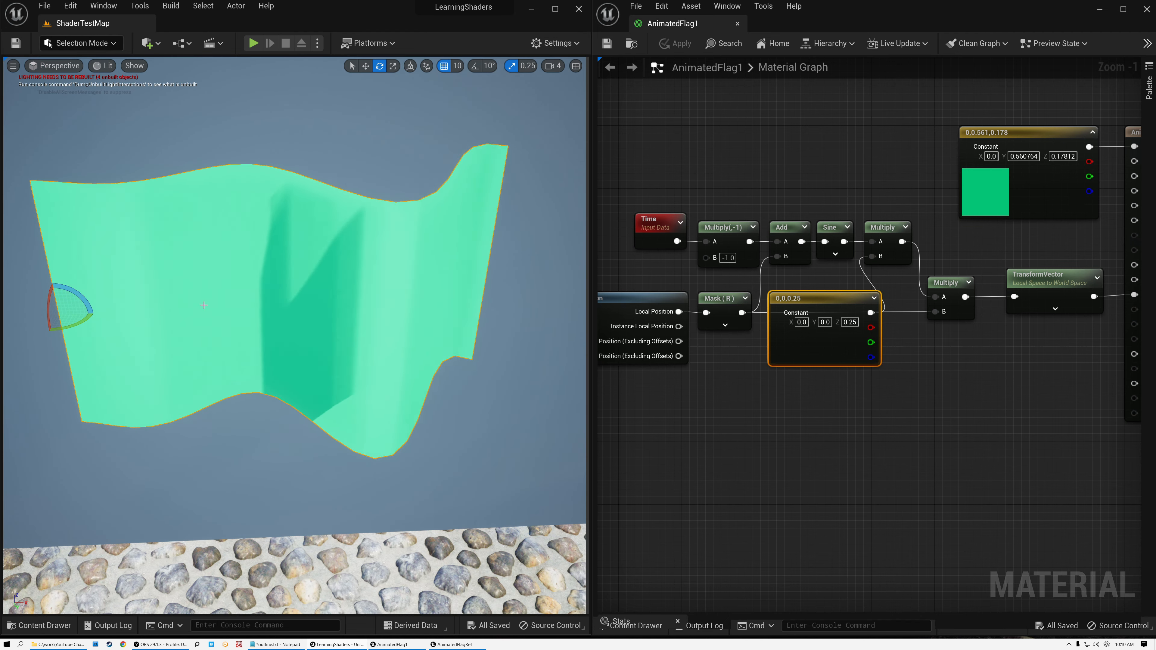
- Rotate the flag about several axes in the level to test the waving in different orientations
{"action": "right_click_drag", "start_coordinate": [977, 305], "coordinate": [895, 312]}
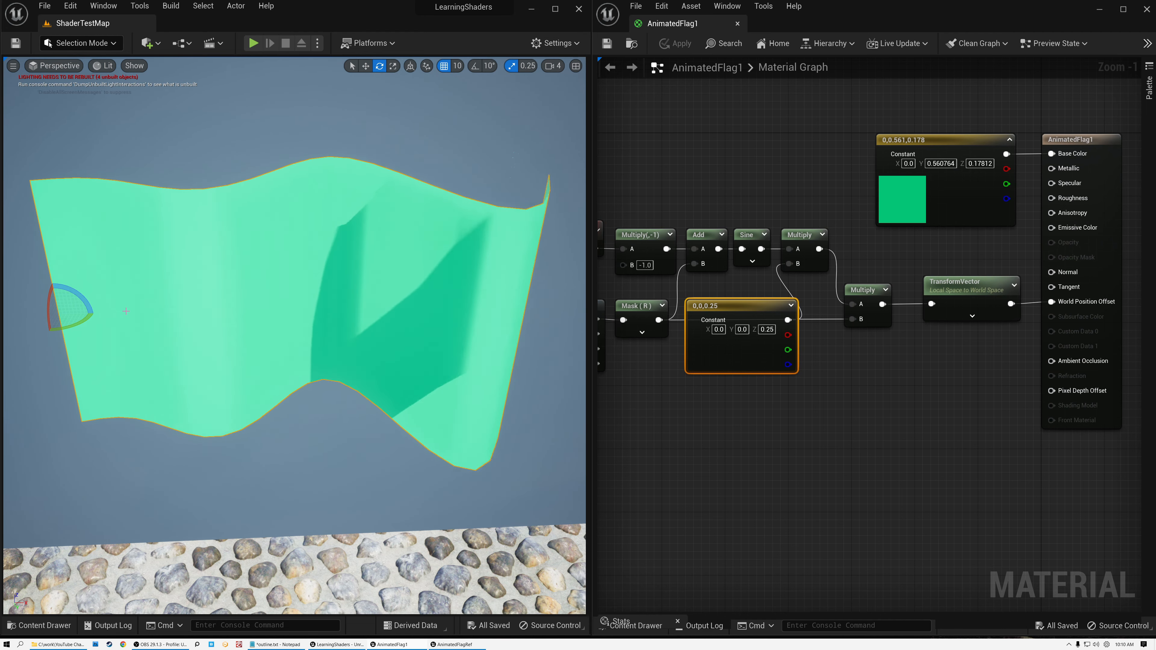
{"action": "left_click_drag", "start_coordinate": [77, 323], "coordinate": [93, 309]}
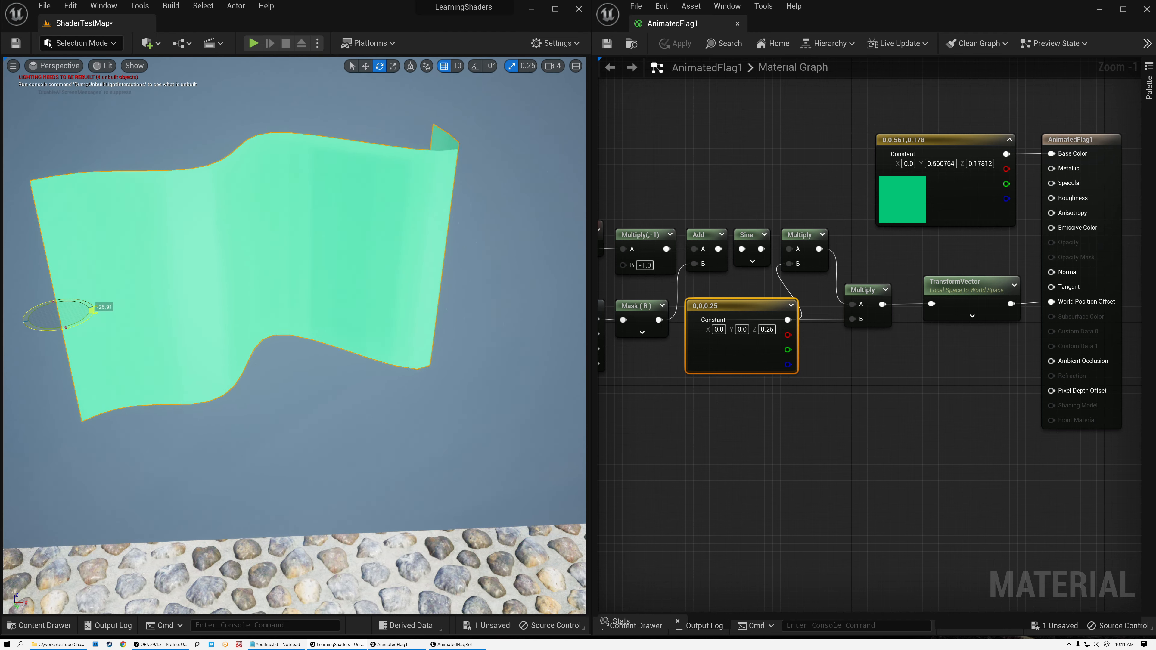
{"action": "left_click_drag", "start_coordinate": [50, 313], "coordinate": [54, 331]}
{"action": "left_click_drag", "start_coordinate": [82, 295], "coordinate": [58, 275]}
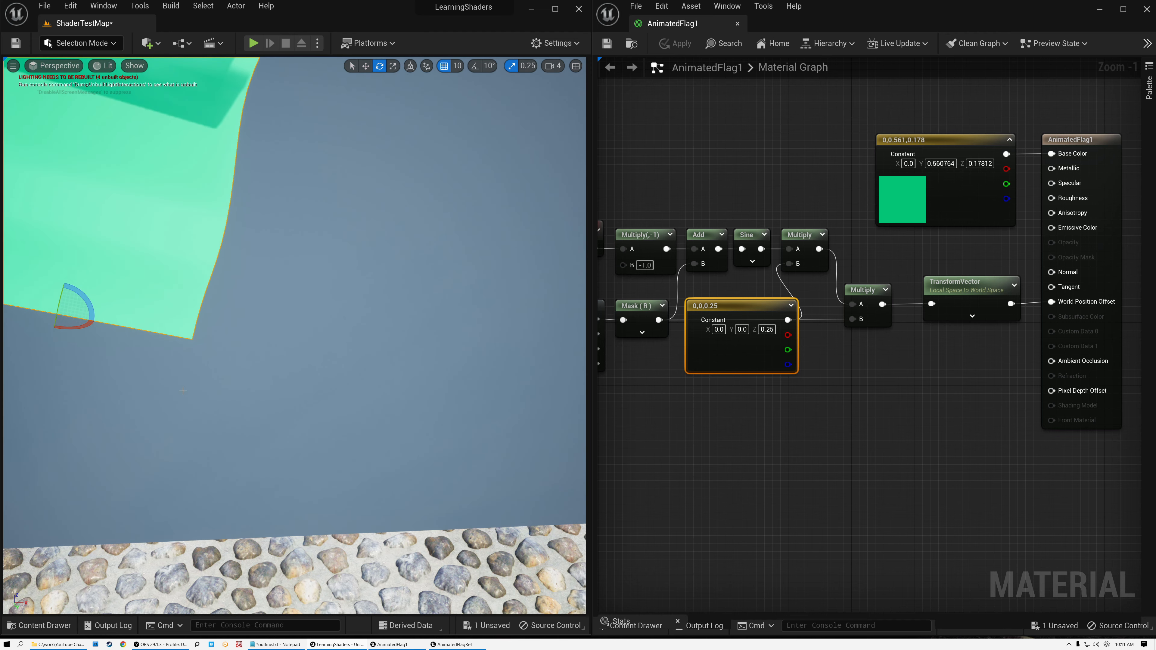
- Undo the flag's last rotation, then frame the flag and the Time and Mask (R) nodes of the material graph
{"action": "key", "text": "ctrl+z"}
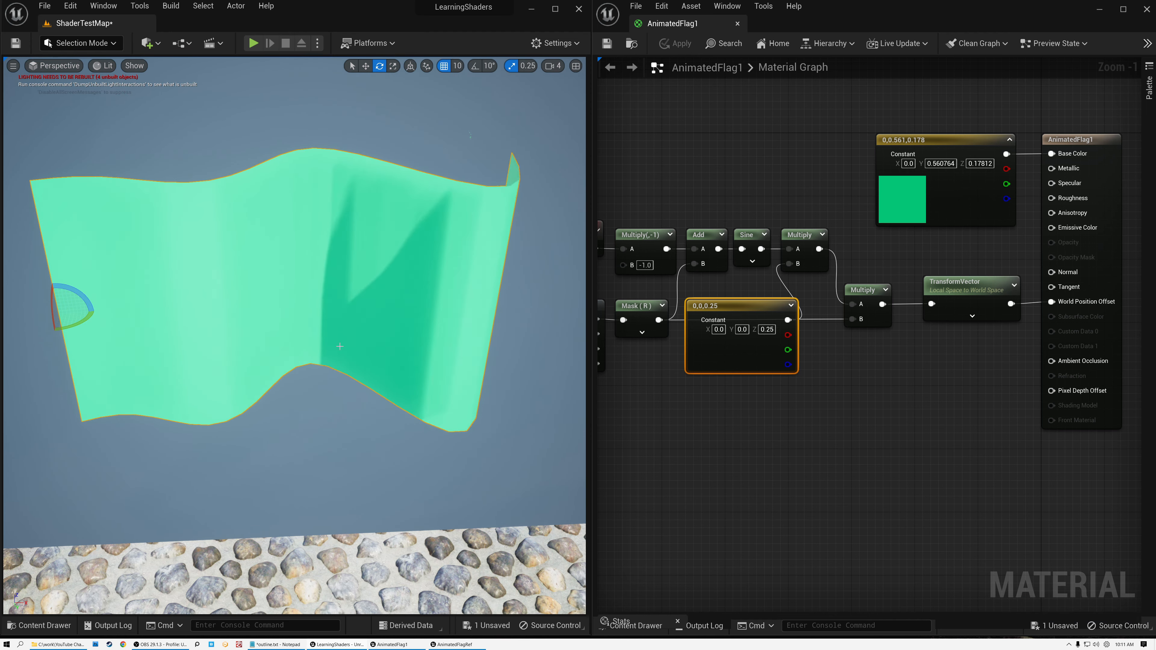
{"action": "mouse_move", "coordinate": [292, 337]}
{"action": "right_mouse_down"}
{"action": "mouse_move", "coordinate": [337, 273]}
{"action": "mouse_move", "coordinate": [292, 326]}
{"action": "right_mouse_up"}
{"action": "mouse_move", "coordinate": [292, 326]}
{"action": "left_mouse_down", "text": "alt"}
{"action": "mouse_move", "coordinate": [232, 360]}
{"action": "mouse_move", "coordinate": [293, 310]}
{"action": "mouse_move", "coordinate": [292, 335]}
{"action": "left_mouse_up", "text": "alt"}
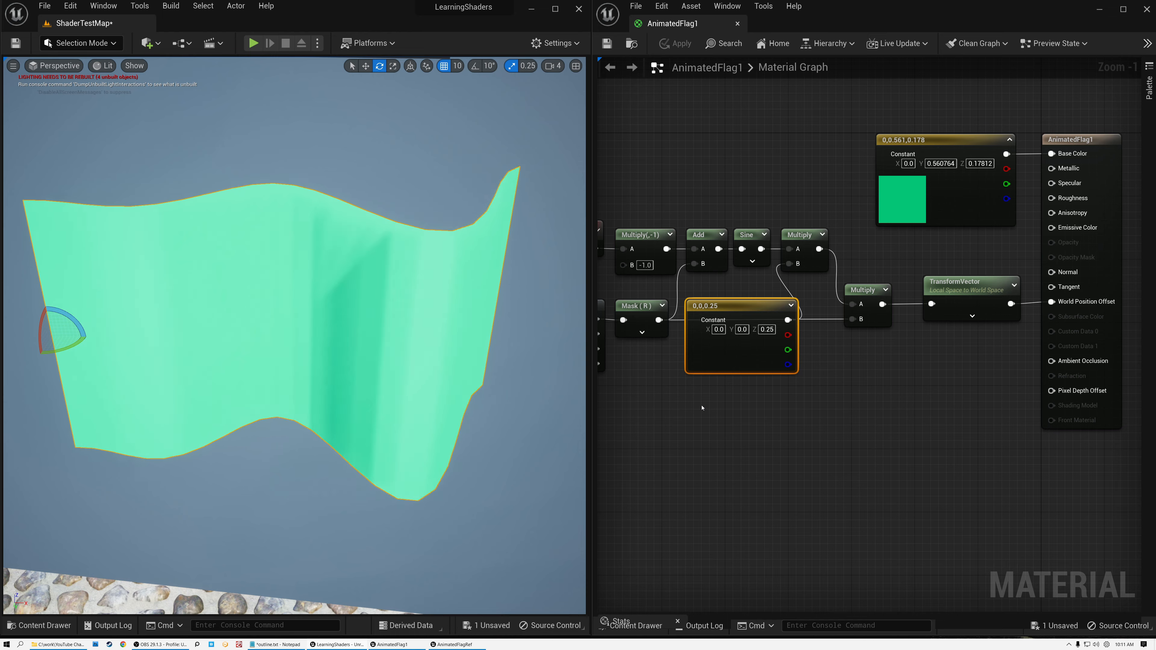
{"action": "right_click_drag", "start_coordinate": [702, 407], "coordinate": [777, 400]}
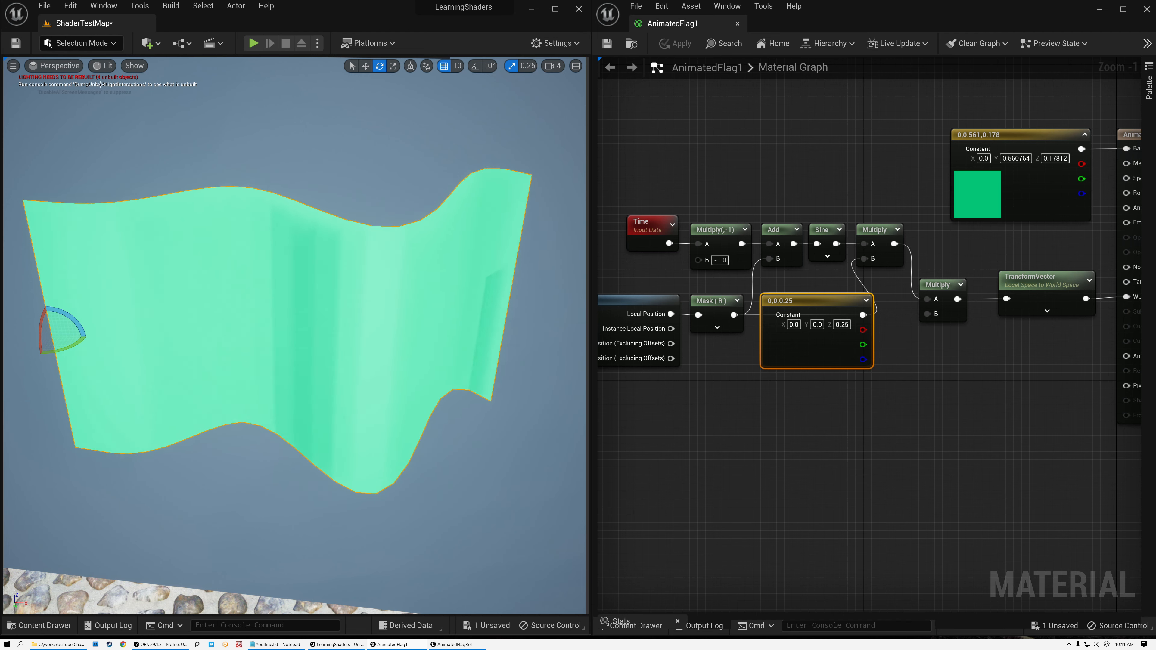
- Switch the level viewport to the World Normal buffer visualization and bring the whole flag into view
{"action": "left_click", "coordinate": [103, 66]}
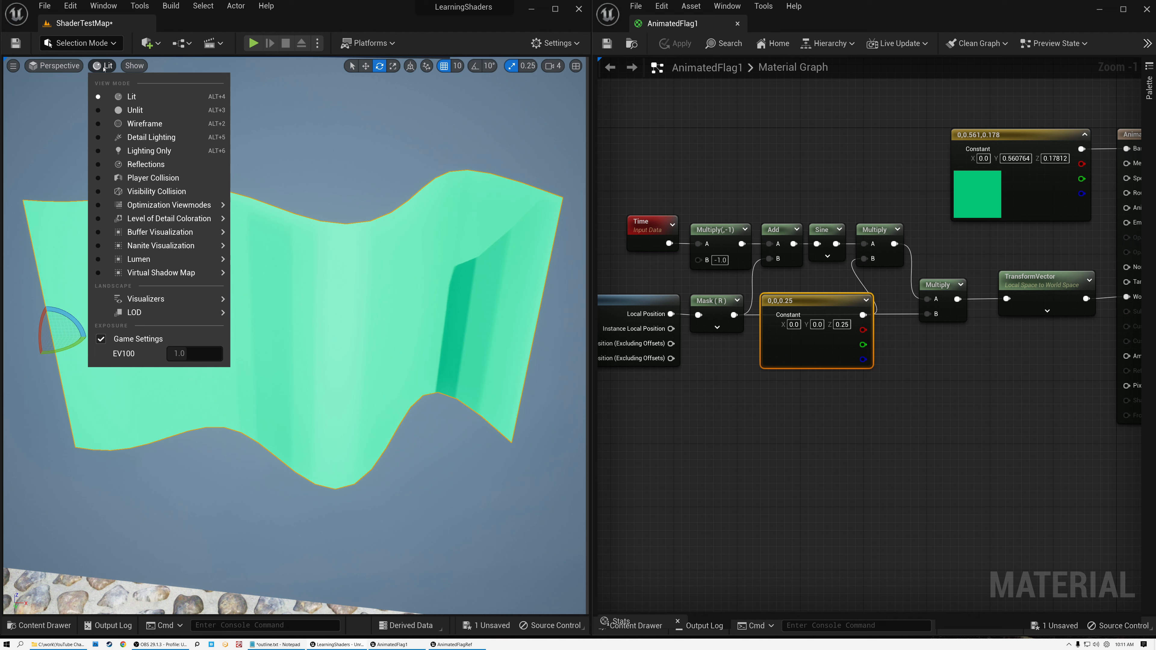
{"action": "mouse_move", "coordinate": [209, 232]}
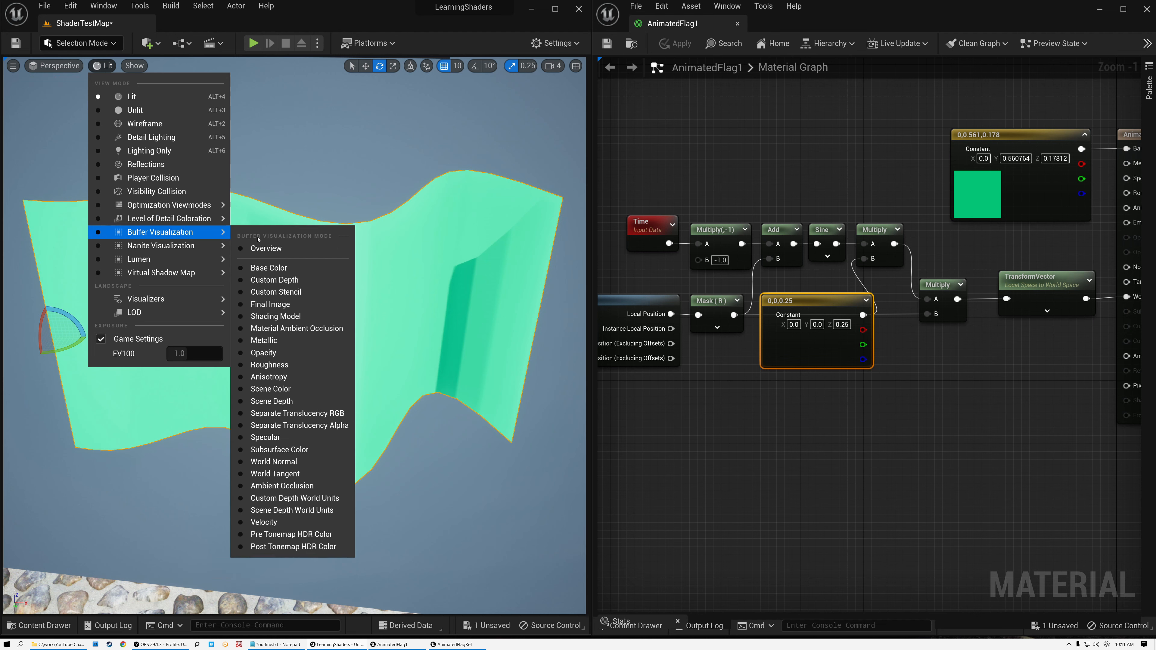
{"action": "left_click", "coordinate": [274, 462]}
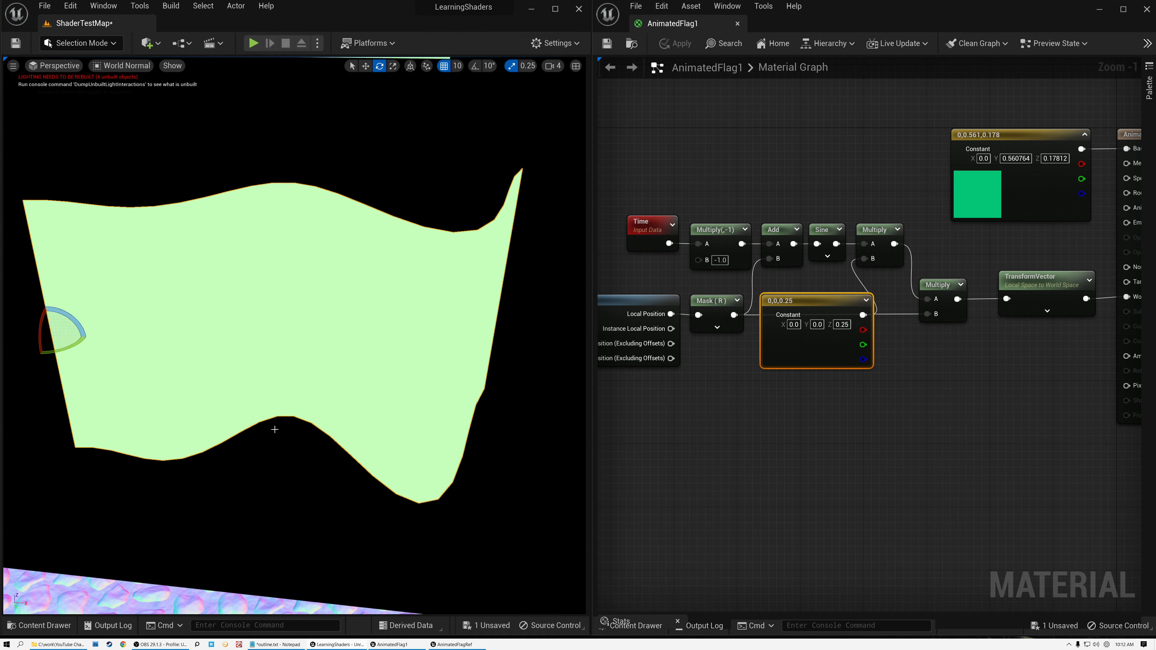
{"action": "scroll", "coordinate": [275, 429], "scroll_direction": "down", "scroll_amount": 3}
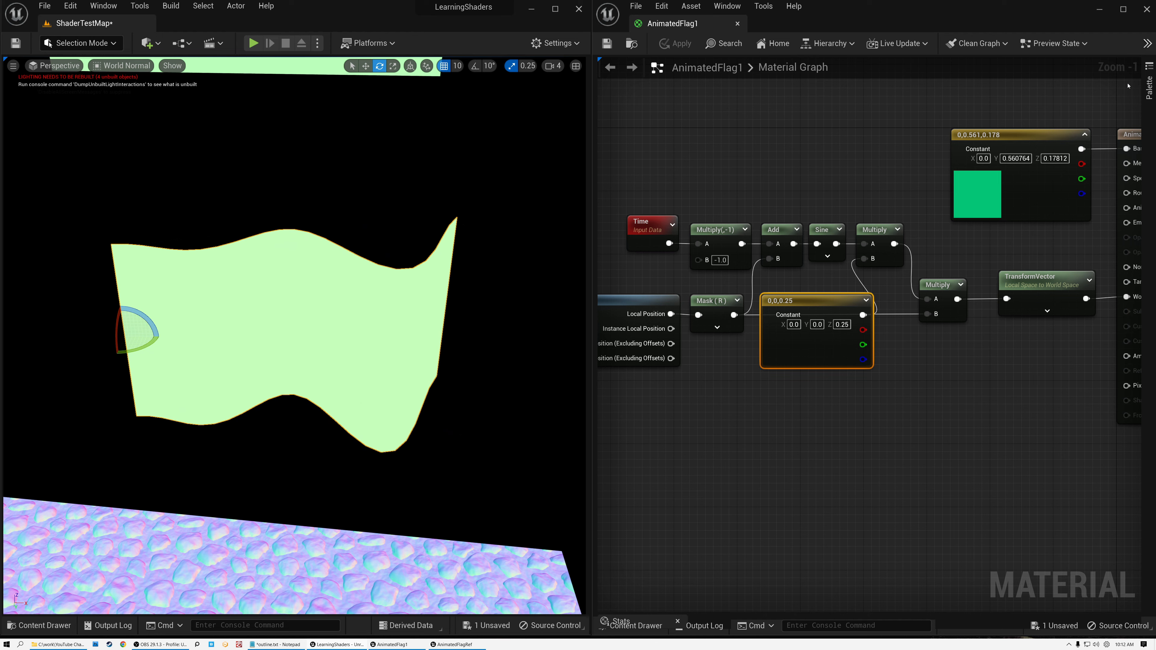
- Reveal the level's Outliner and Details, and choose the World Normal buffer visualization again
{"action": "left_click", "coordinate": [1147, 43]}
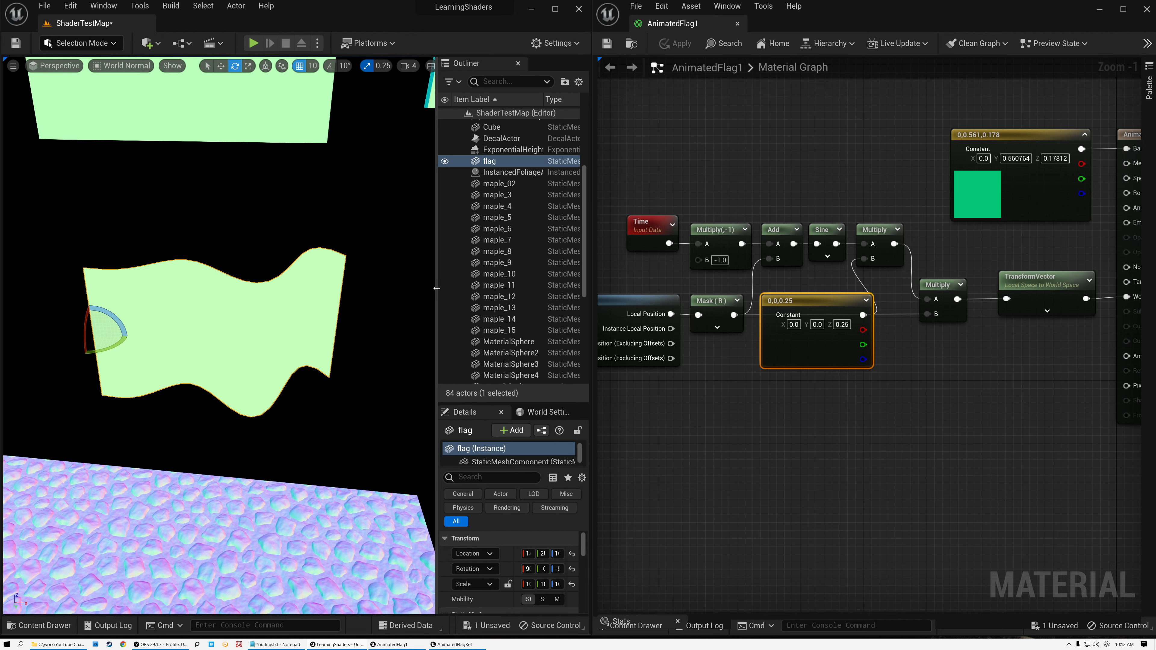
{"action": "left_click", "coordinate": [112, 68]}
{"action": "mouse_move", "coordinate": [219, 231]}
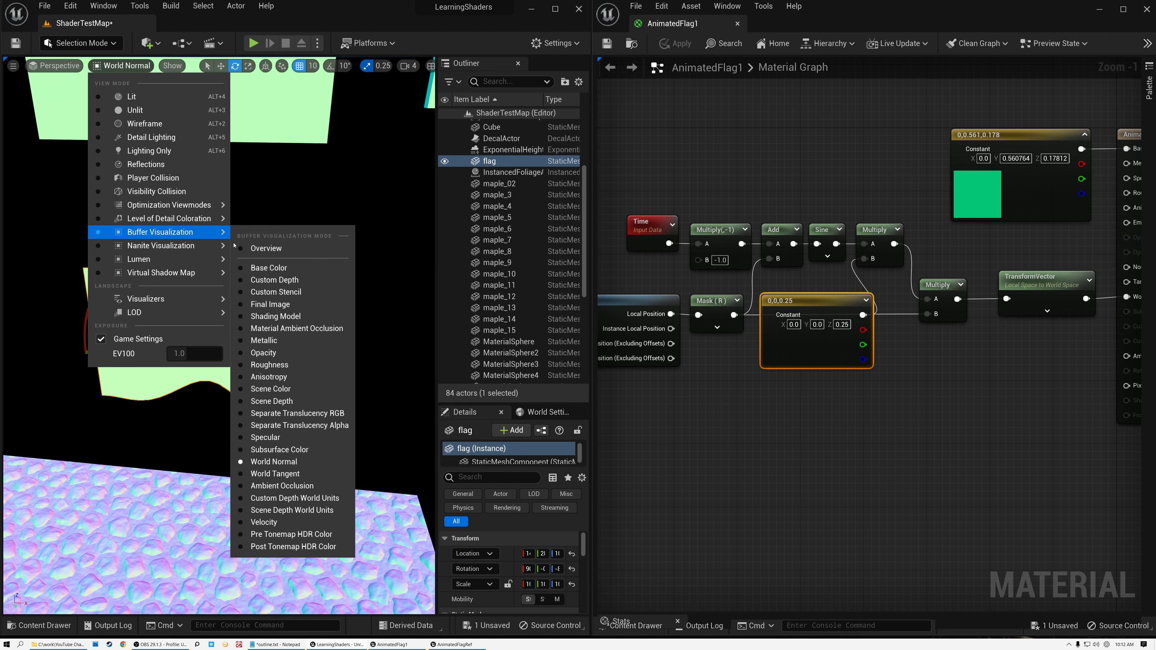
{"action": "left_click", "coordinate": [277, 462]}
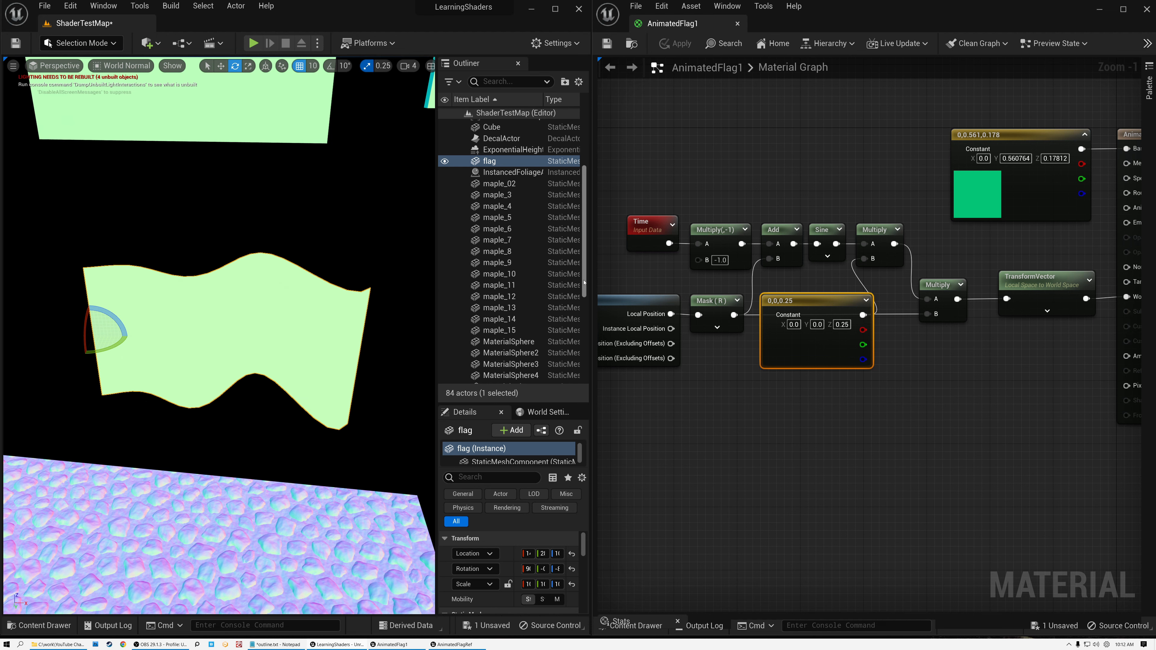
- Select and frame the sphere near the flag, and examine its world normal colours from several angles
{"action": "scroll", "coordinate": [583, 282], "scroll_direction": "down", "scroll_amount": 6}
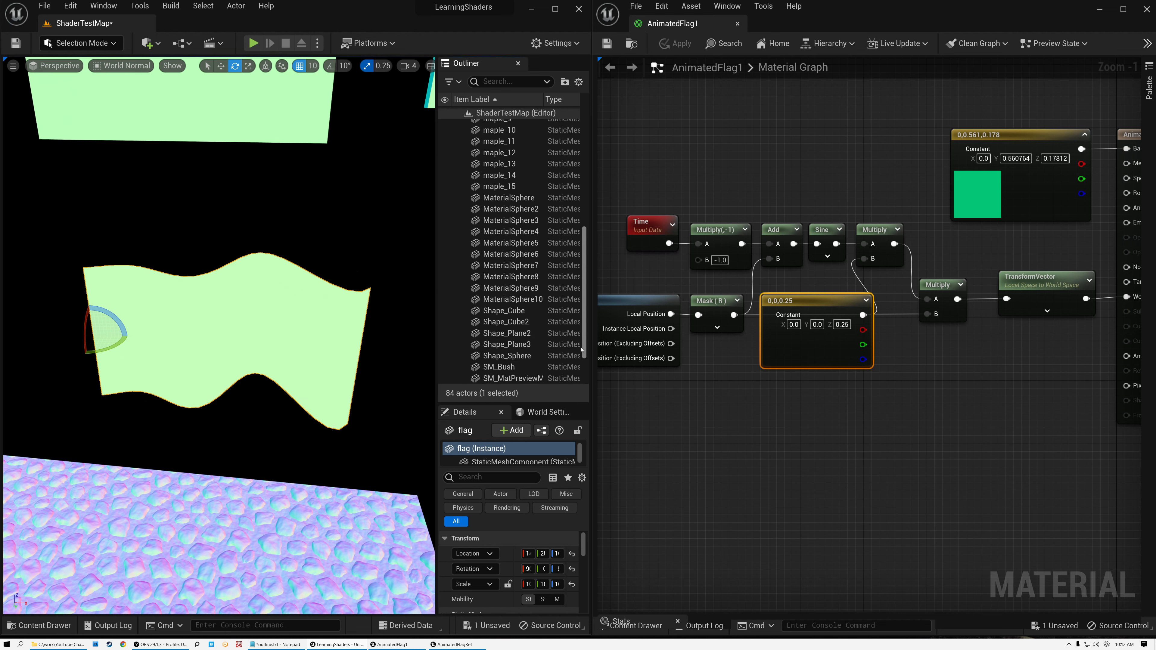
{"action": "left_click", "coordinate": [444, 378]}
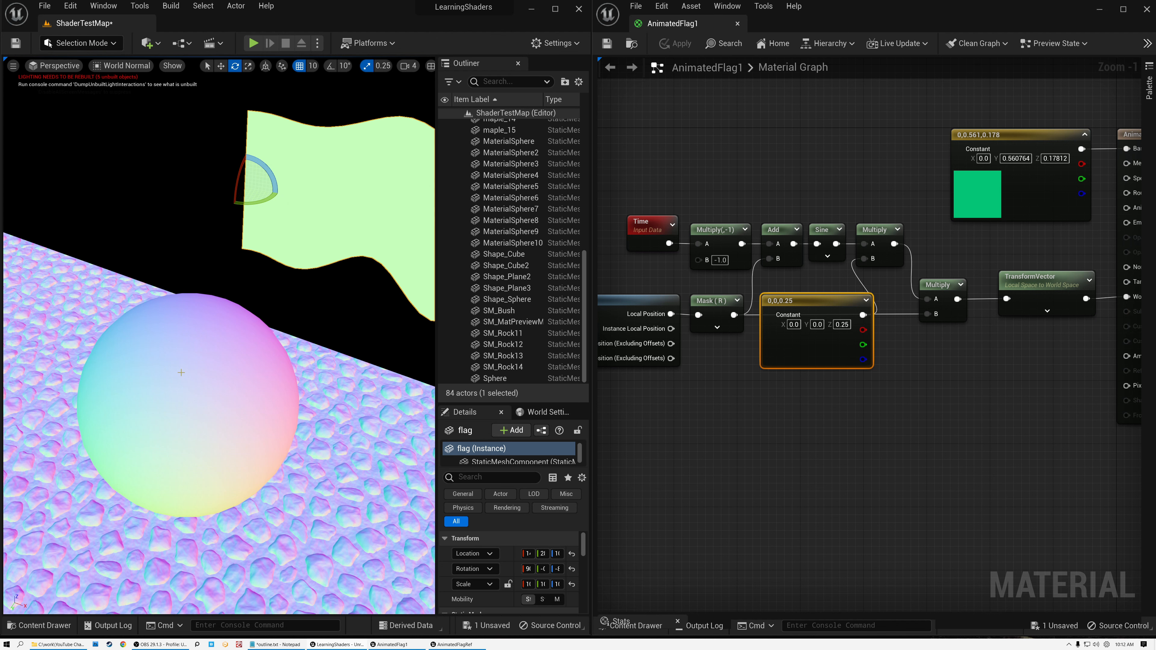
{"action": "left_click", "coordinate": [165, 392]}
{"action": "key", "text": "f"}
{"action": "left_click_drag", "start_coordinate": [214, 386], "coordinate": [245, 305], "text": "alt"}
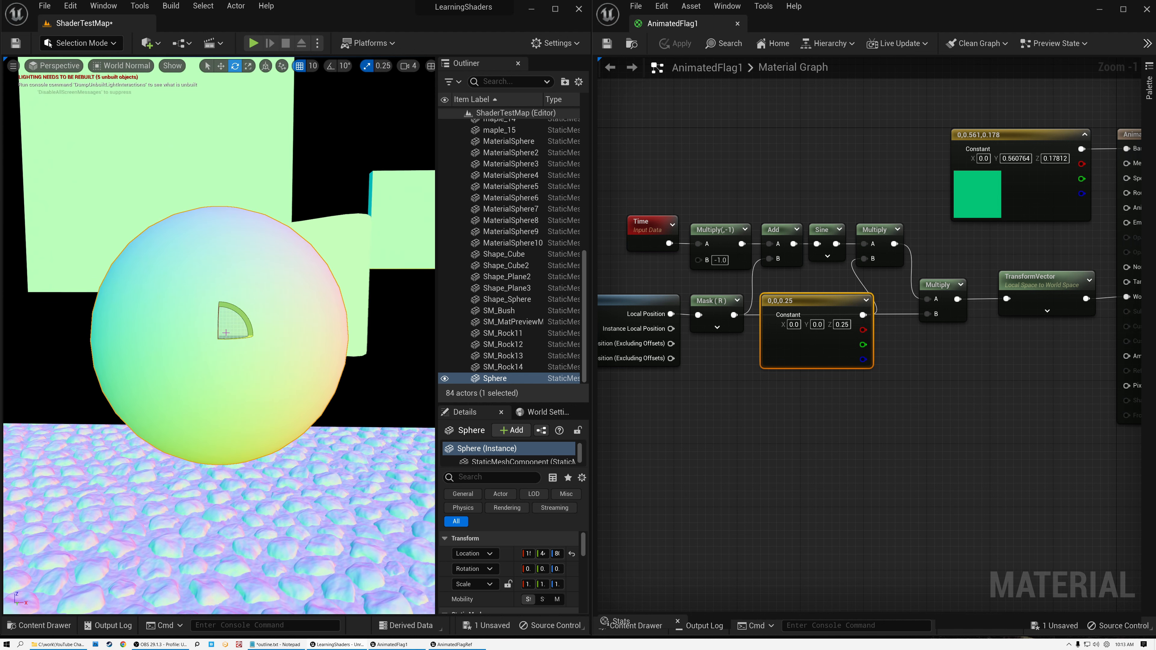
{"action": "left_click_drag", "start_coordinate": [297, 160], "coordinate": [273, 190], "text": "alt"}
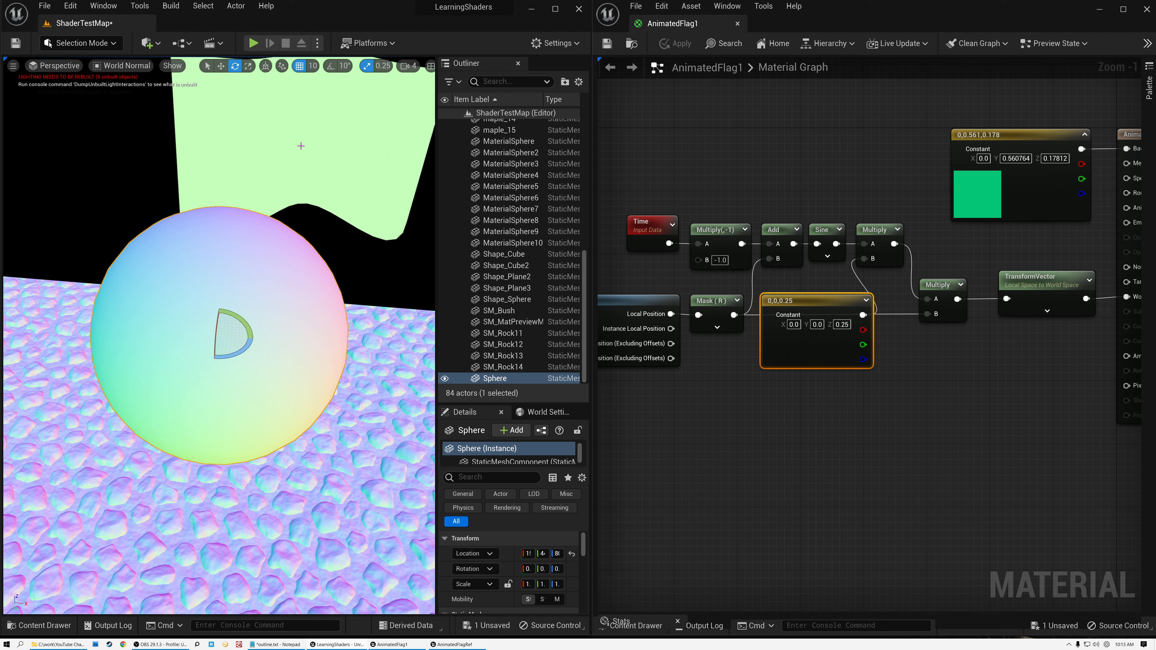
- Examine the waving flag's world normal colours from different viewpoints for comparison with the sphere
{"action": "right_click_drag", "start_coordinate": [304, 183], "coordinate": [337, 164]}
{"action": "key", "text": "w"}
{"action": "right_click_drag", "start_coordinate": [273, 273], "coordinate": [277, 219]}
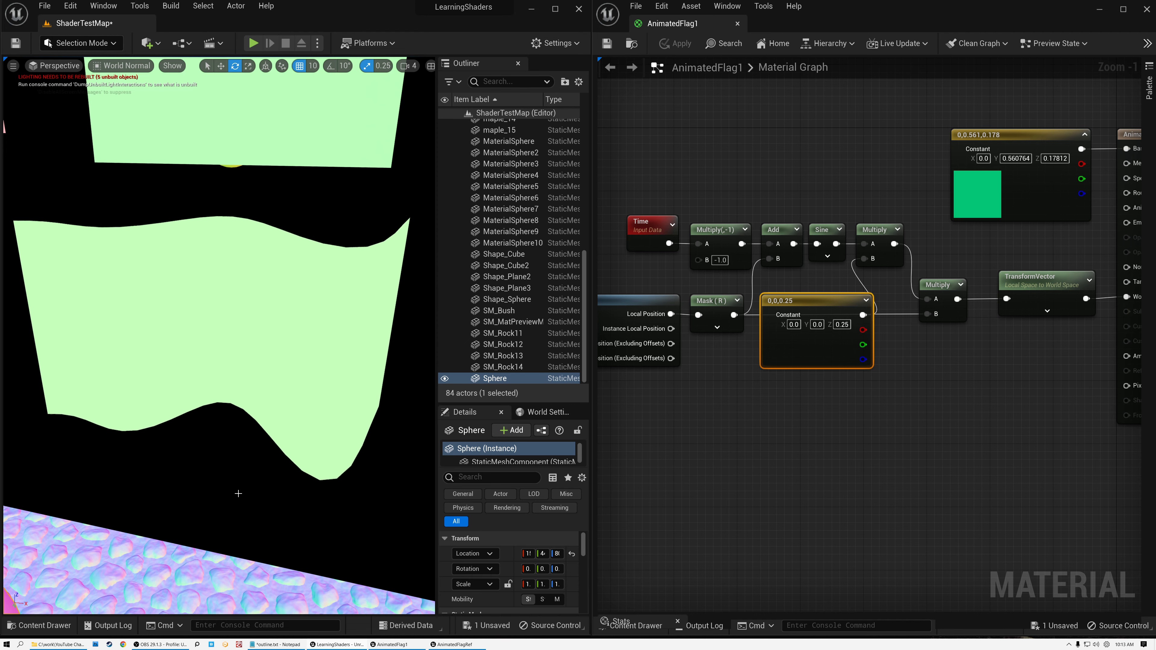
{"action": "right_click_drag", "start_coordinate": [240, 490], "coordinate": [164, 505]}
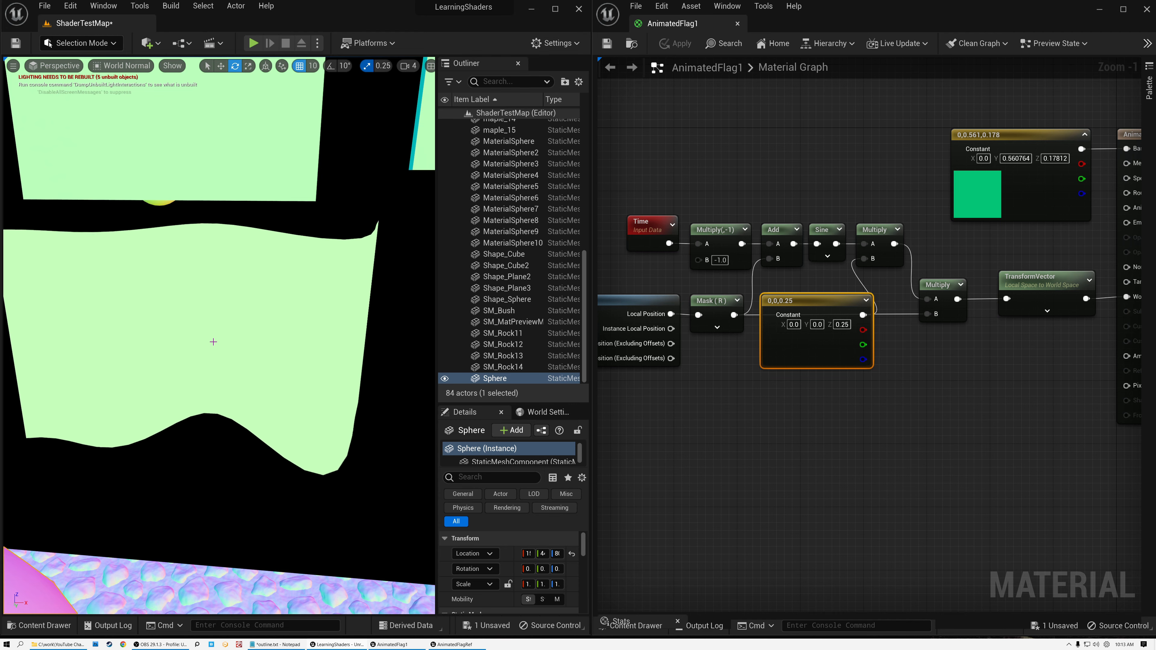
{"action": "right_click_drag", "start_coordinate": [258, 315], "coordinate": [258, 335]}
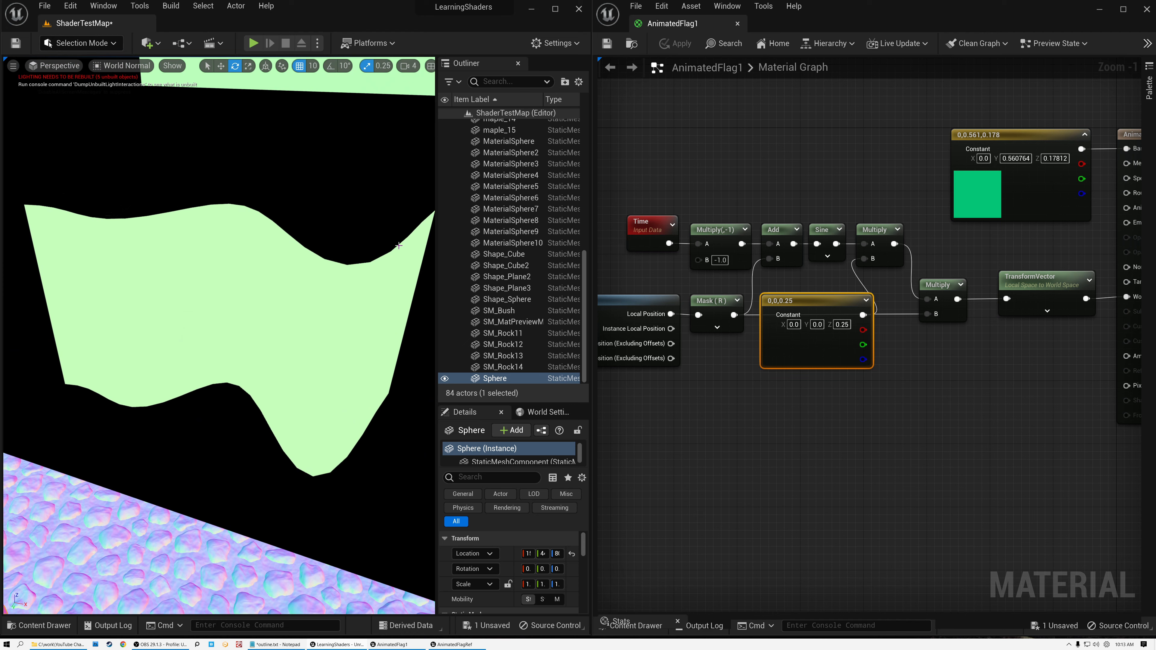
- Feed a Constant of -1 into the Add node's A input in place of the time Multiply, save the material, and return the viewport to Lit
{"action": "left_click", "coordinate": [652, 170]}
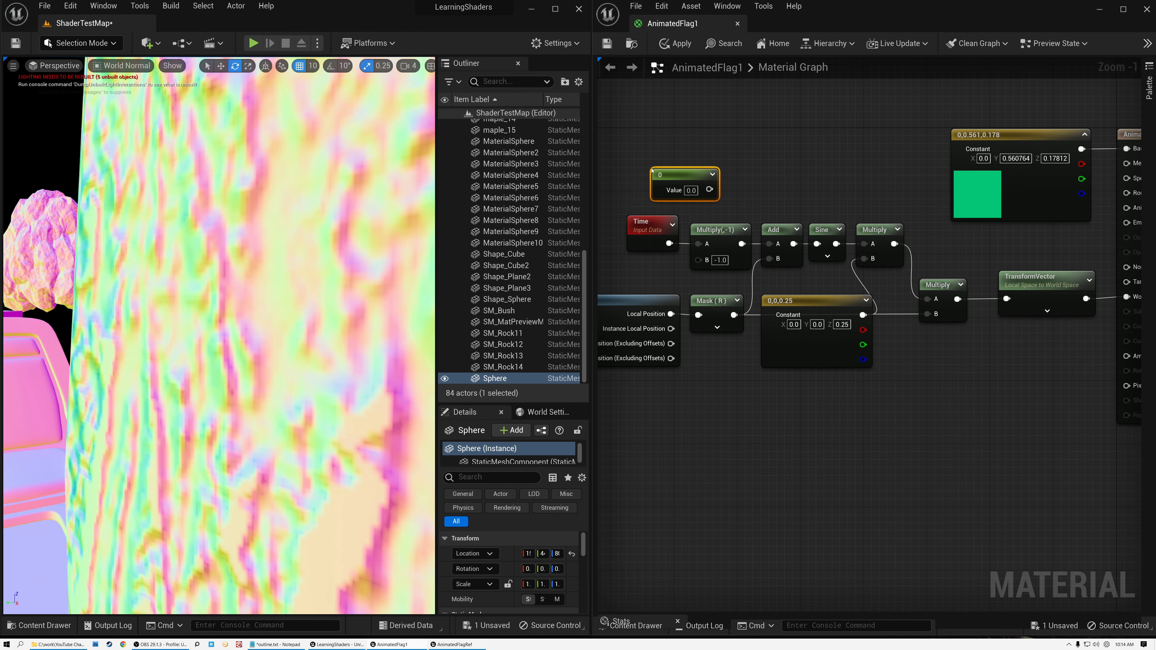
{"action": "left_click", "coordinate": [690, 190]}
{"action": "type", "text": "1"}
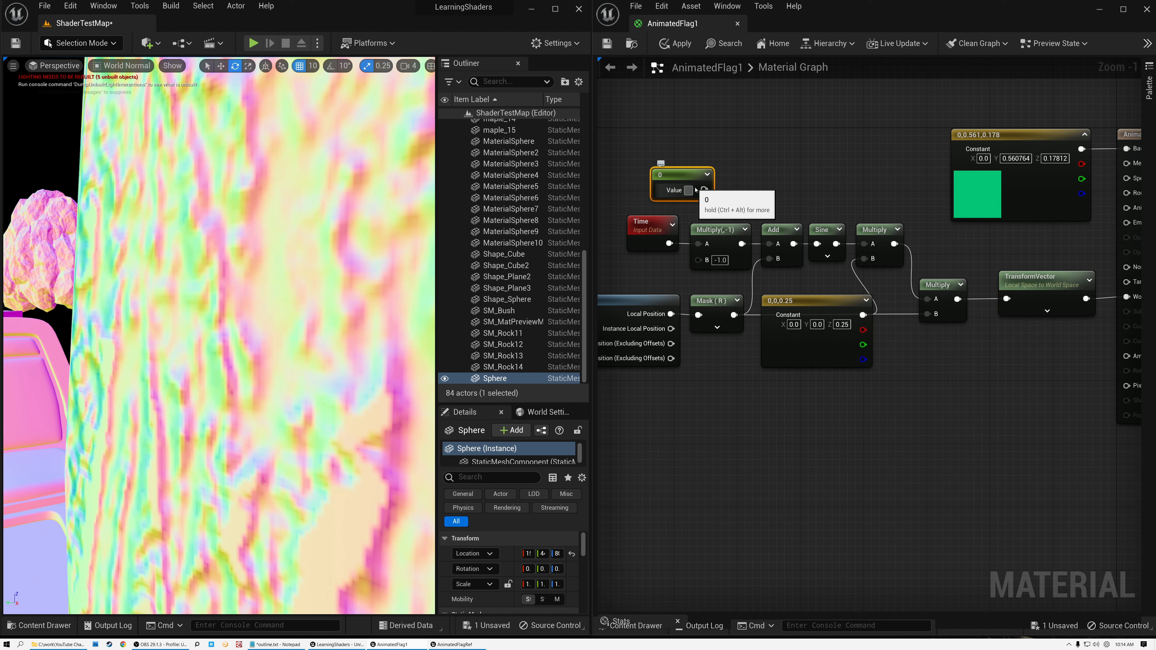
{"action": "left_click_drag", "start_coordinate": [712, 190], "coordinate": [769, 245]}
{"action": "left_click", "coordinate": [715, 229]}
{"action": "left_click", "coordinate": [682, 183]}
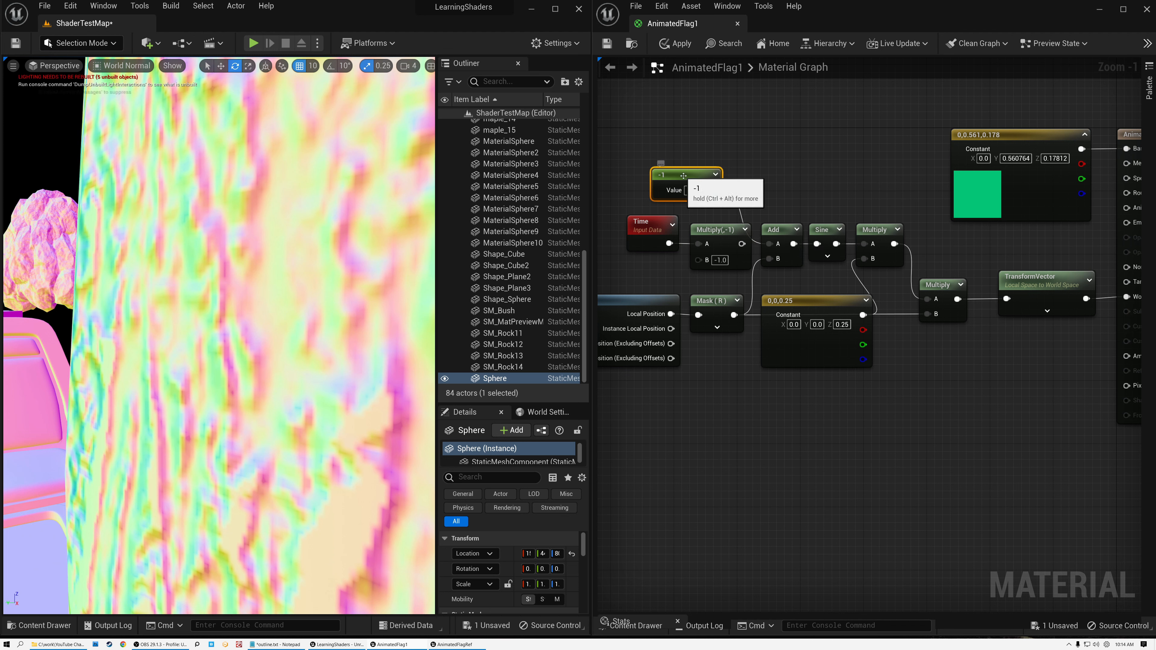
{"action": "left_click", "coordinate": [606, 44]}
{"action": "left_click", "coordinate": [126, 65]}
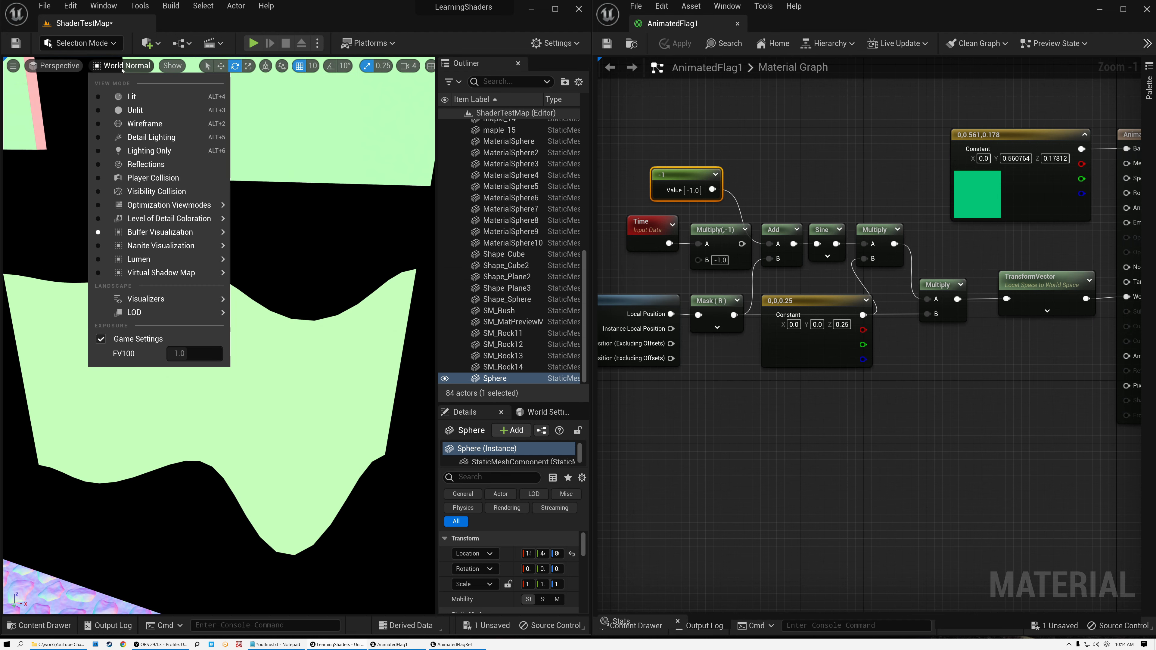
{"action": "left_click", "coordinate": [114, 98]}
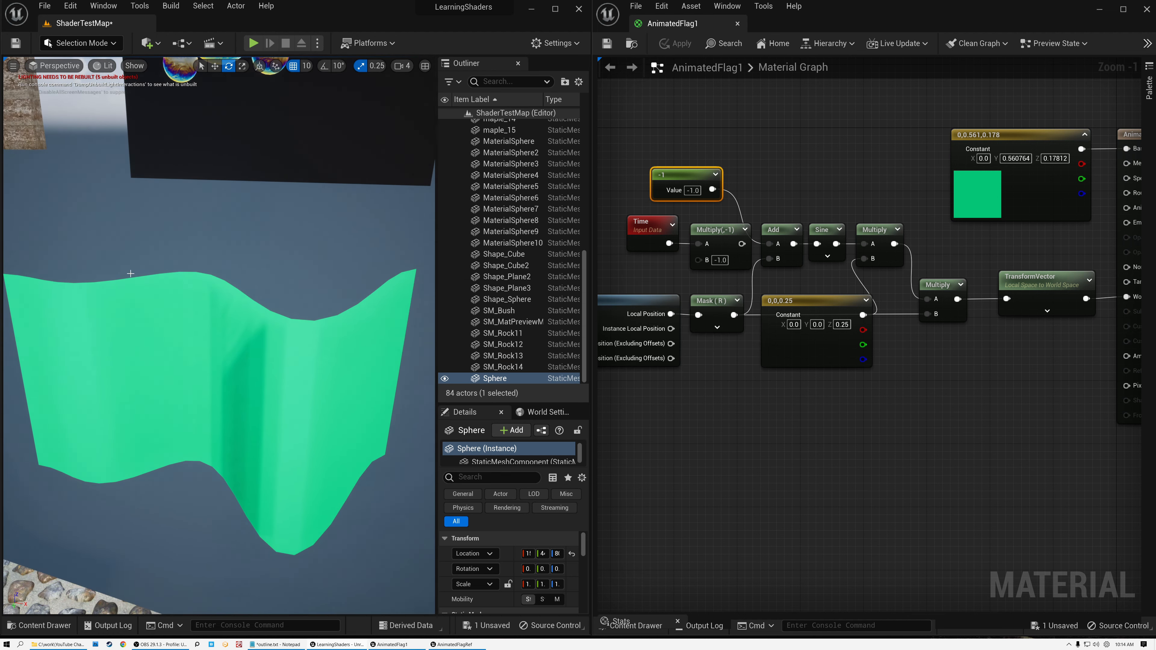
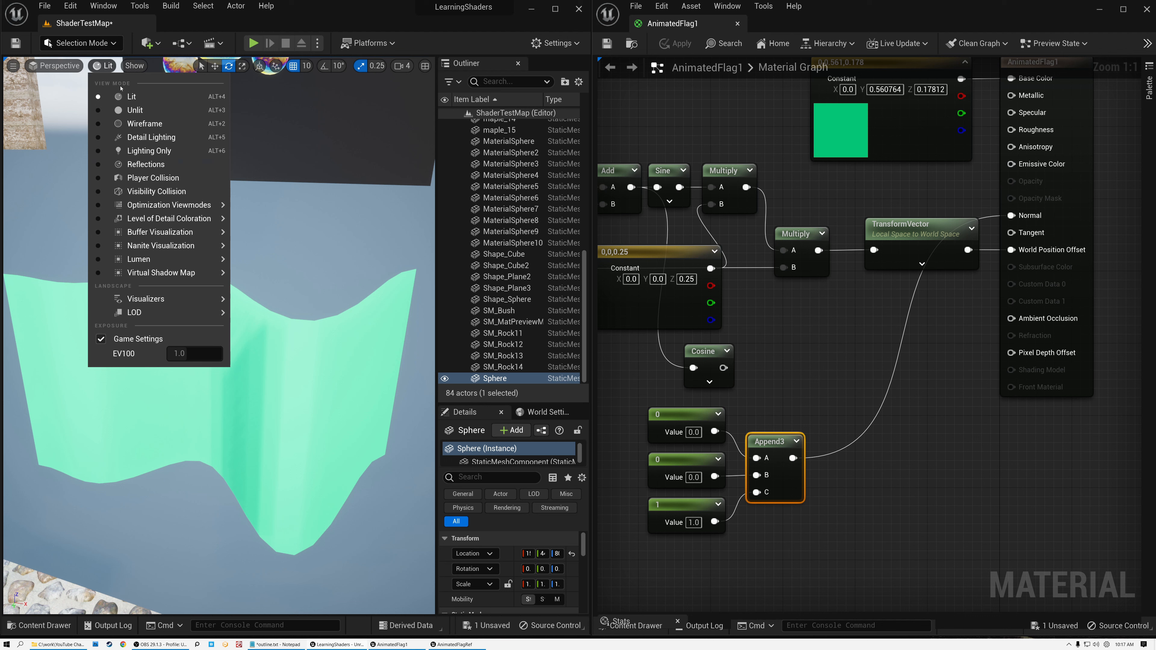
- Show the World Normal buffer in the level and move Append3 with its three constants clear of the Cosine node
{"action": "mouse_move", "coordinate": [163, 232]}
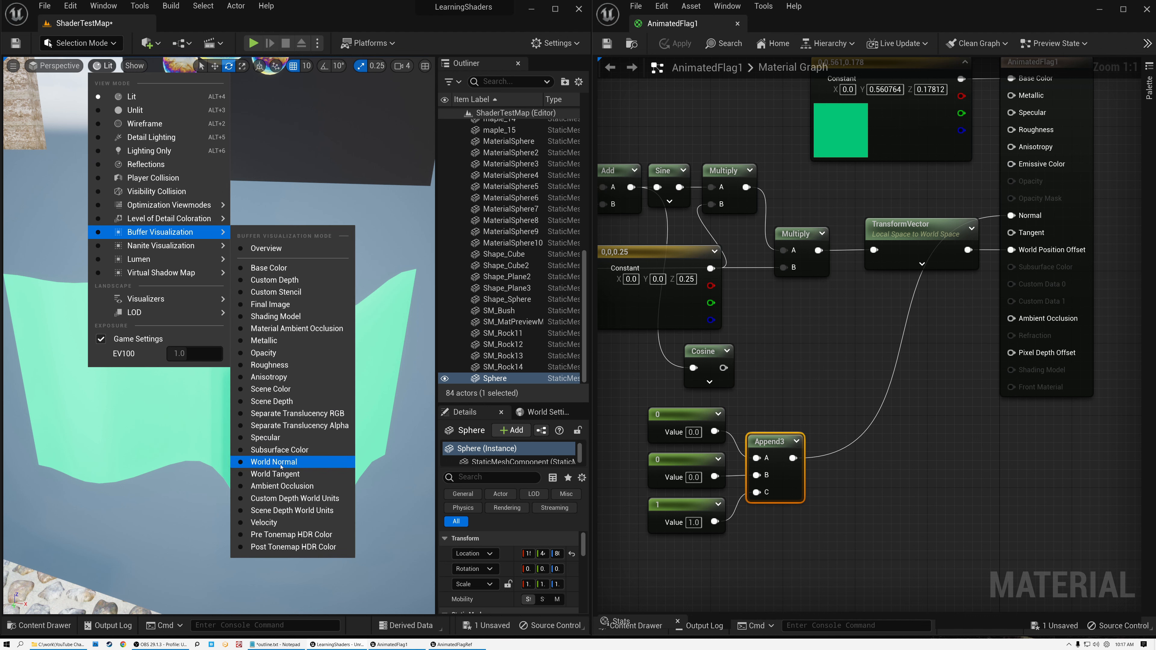
{"action": "left_click", "coordinate": [278, 462]}
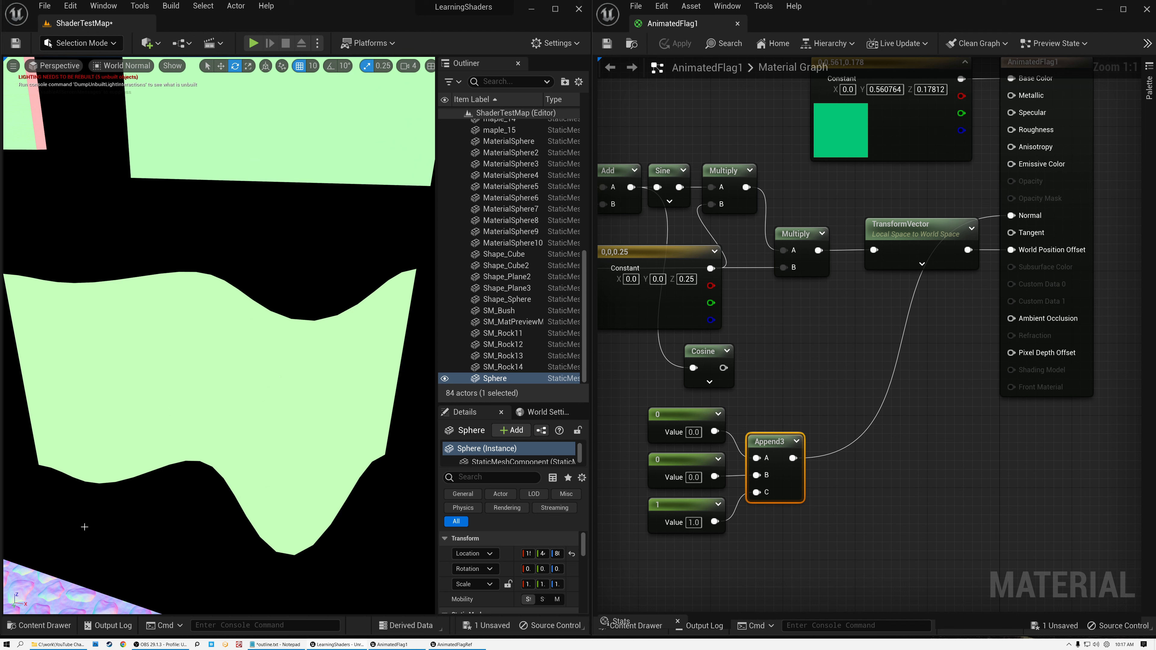
{"action": "left_click", "coordinate": [682, 418]}
{"action": "left_click", "coordinate": [683, 505]}
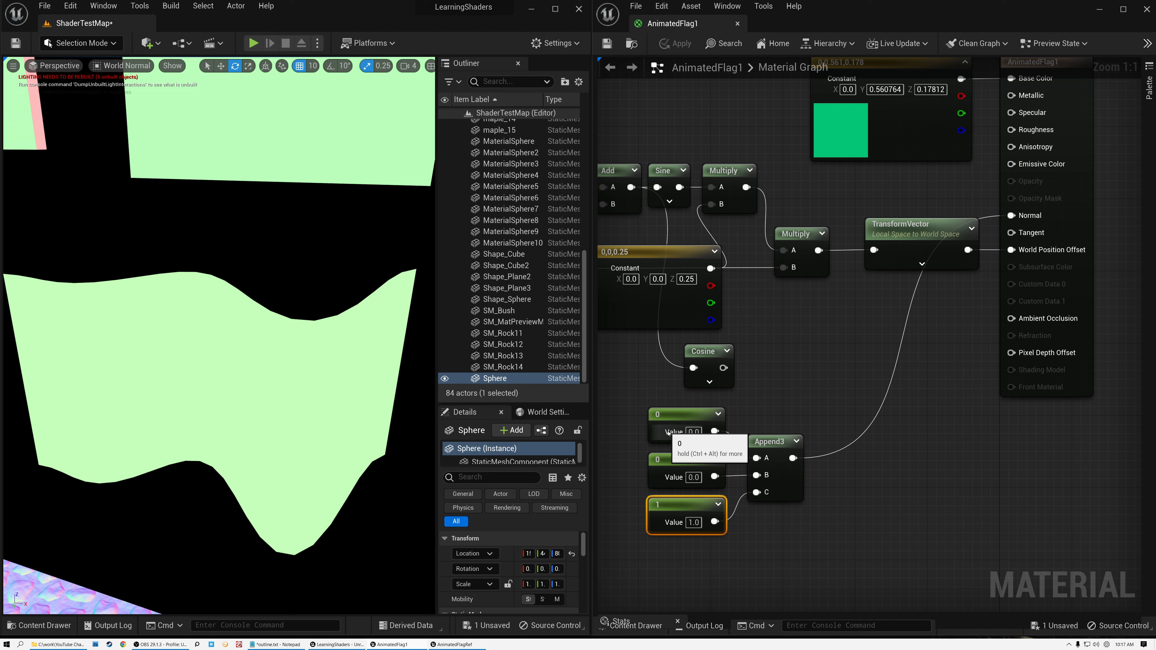
{"action": "left_click_drag", "start_coordinate": [629, 436], "coordinate": [774, 538]}
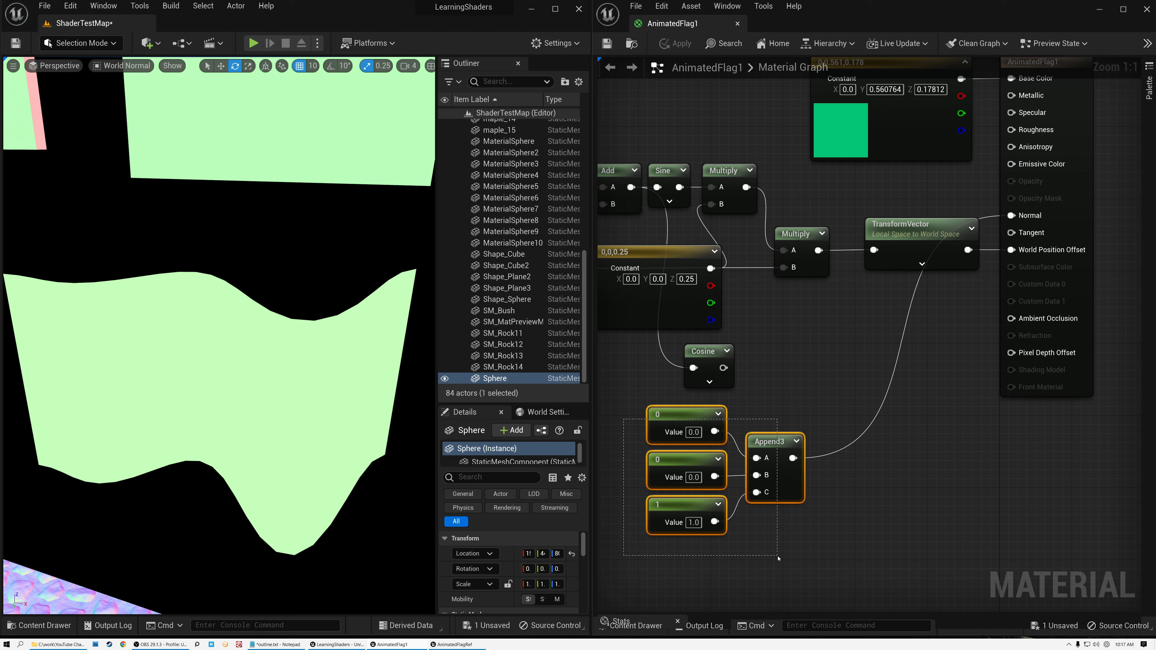
{"action": "left_click_drag", "start_coordinate": [787, 446], "coordinate": [832, 456]}
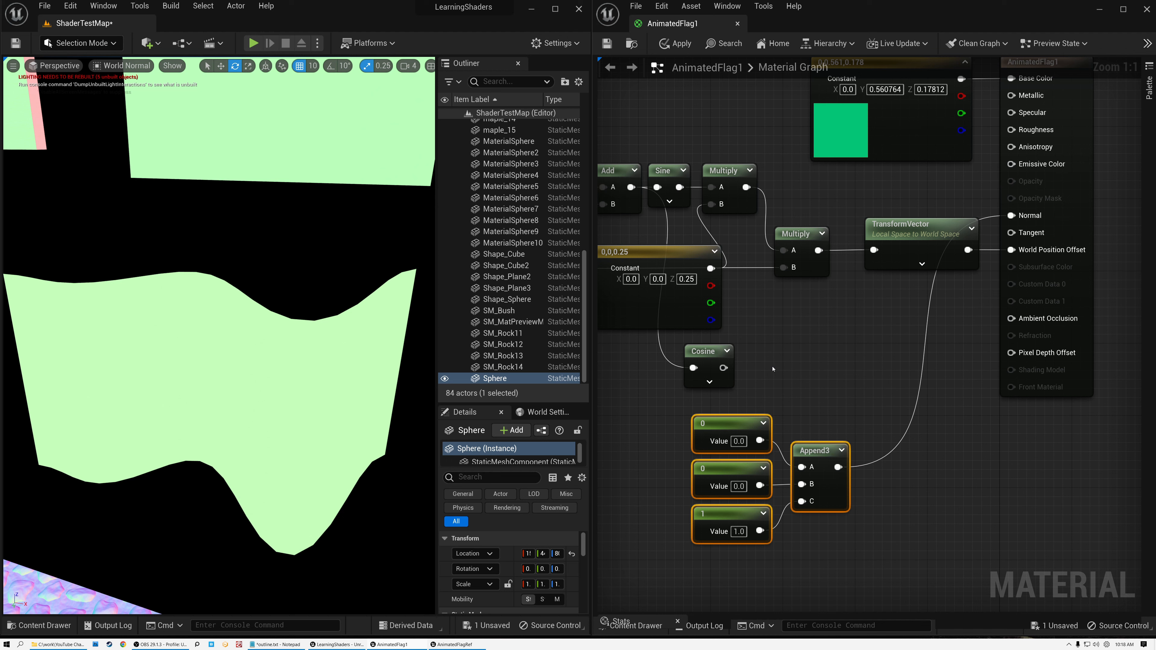
- Connect the Cosine output to Append3's A input in place of the 0 constant, and save the material
{"action": "left_click", "coordinate": [723, 369]}
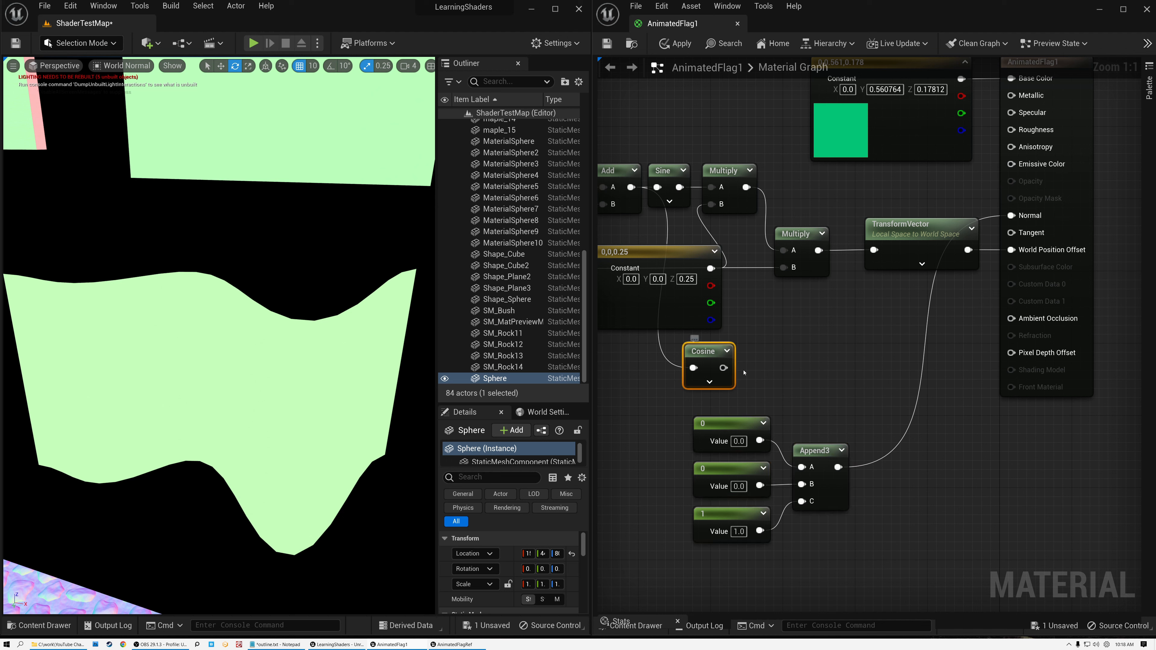
{"action": "left_click_drag", "start_coordinate": [722, 369], "coordinate": [761, 370]}
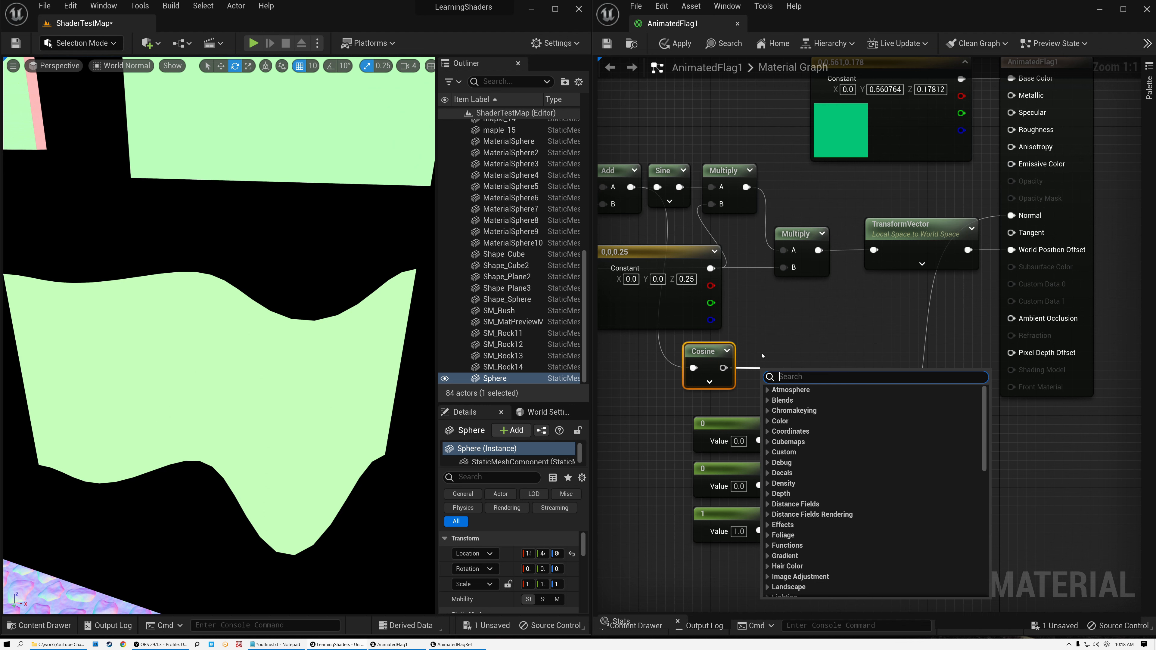
{"action": "left_click", "coordinate": [746, 370]}
{"action": "left_click_drag", "start_coordinate": [723, 368], "coordinate": [801, 466]}
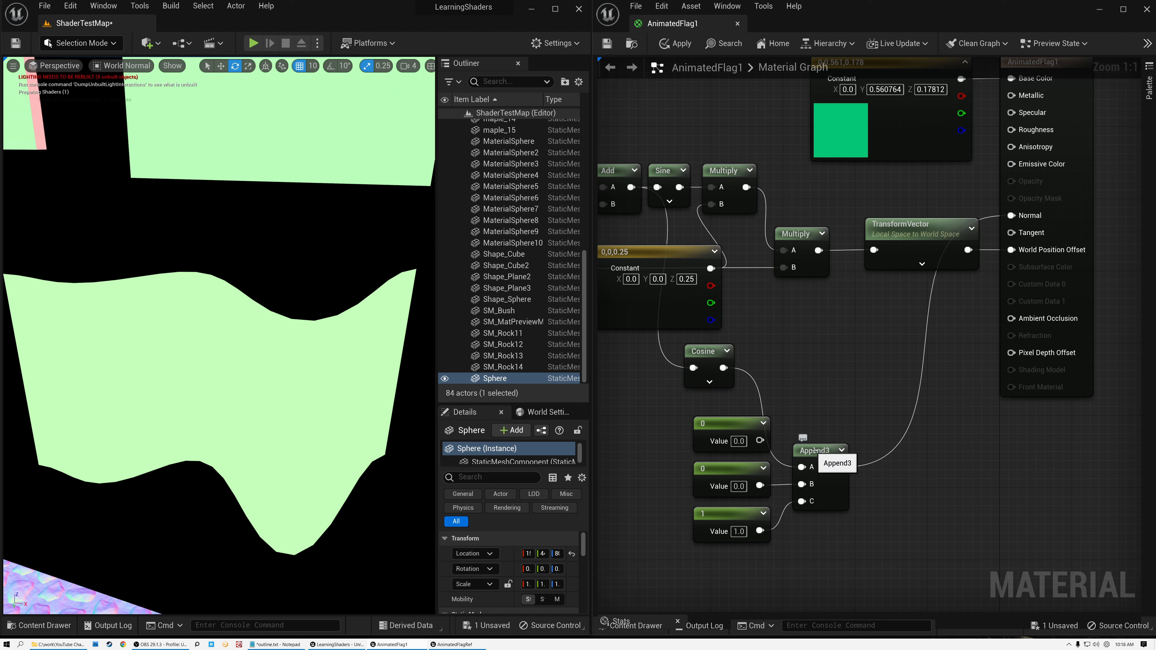
{"action": "left_click", "coordinate": [606, 44]}
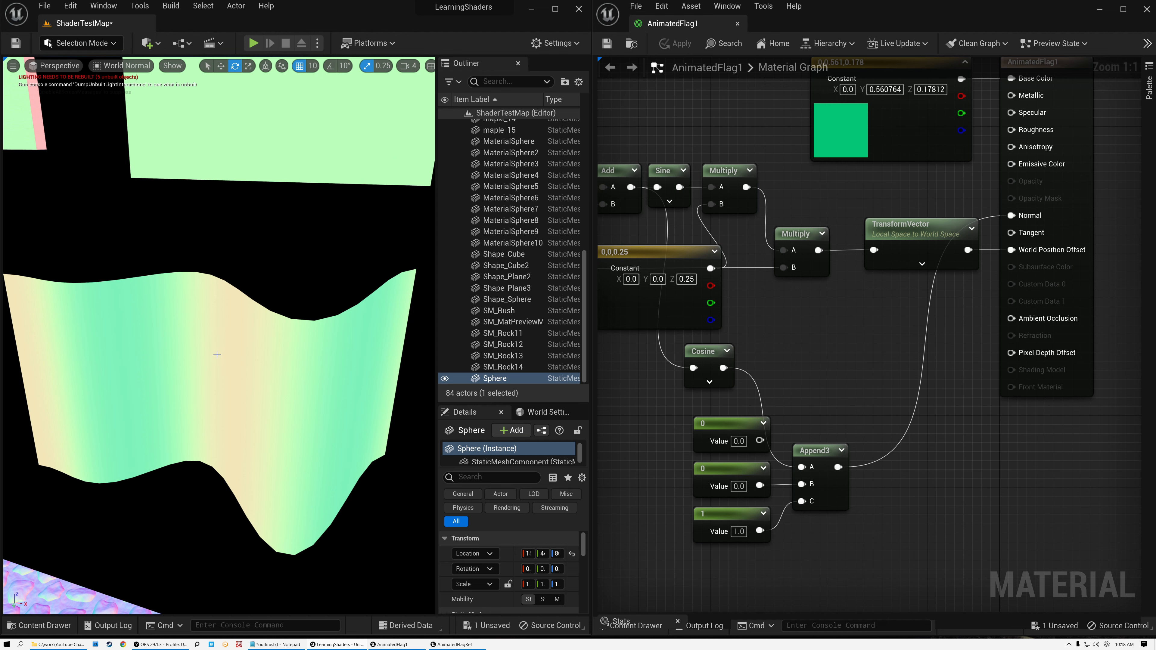
- Compare the flag's world normal colours with those of the sphere in the level
{"action": "scroll", "coordinate": [219, 337], "scroll_direction": "down", "scroll_amount": 8}
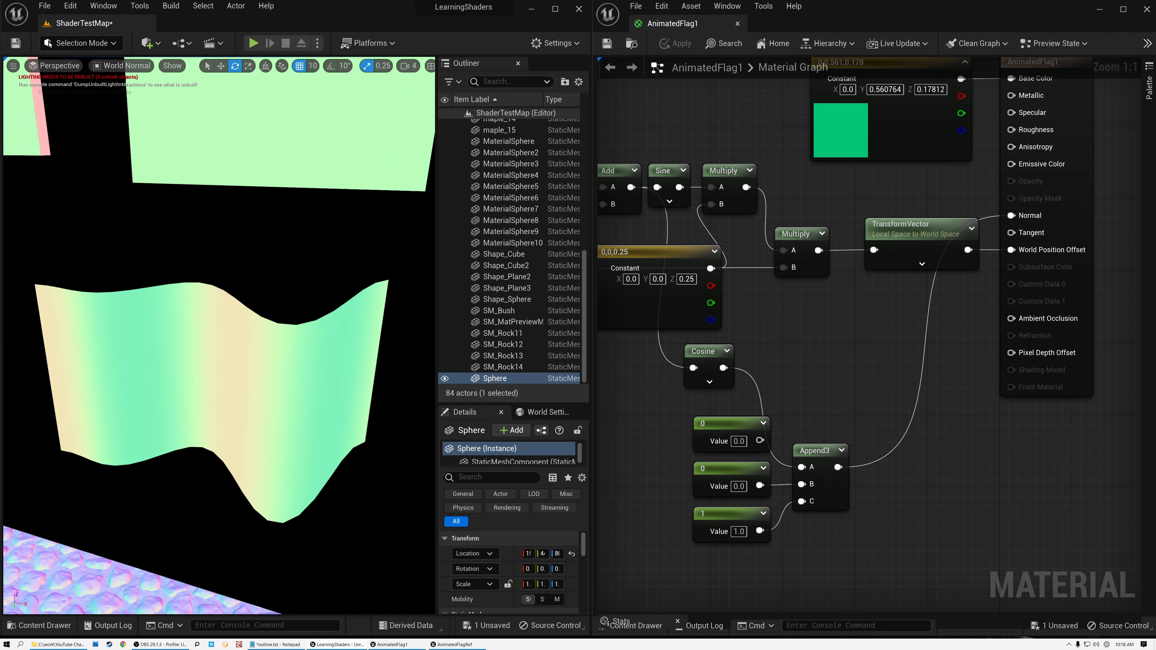
{"action": "scroll", "coordinate": [219, 337], "scroll_direction": "up", "scroll_amount": 8}
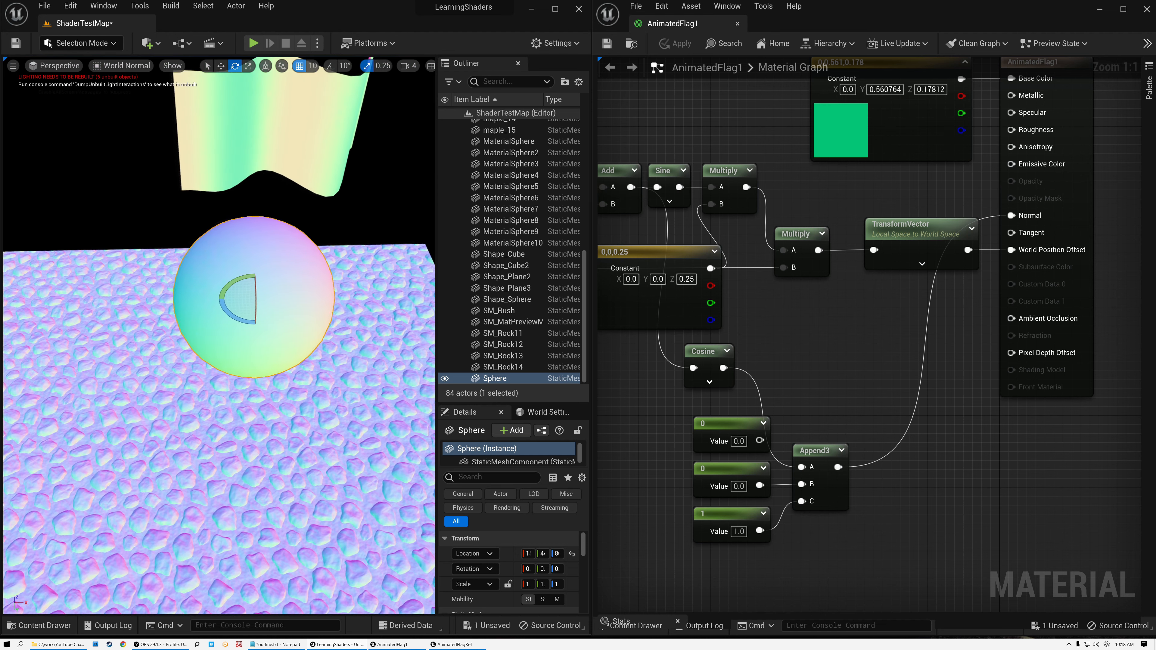
{"action": "scroll", "coordinate": [218, 337], "scroll_direction": "up", "scroll_amount": 8}
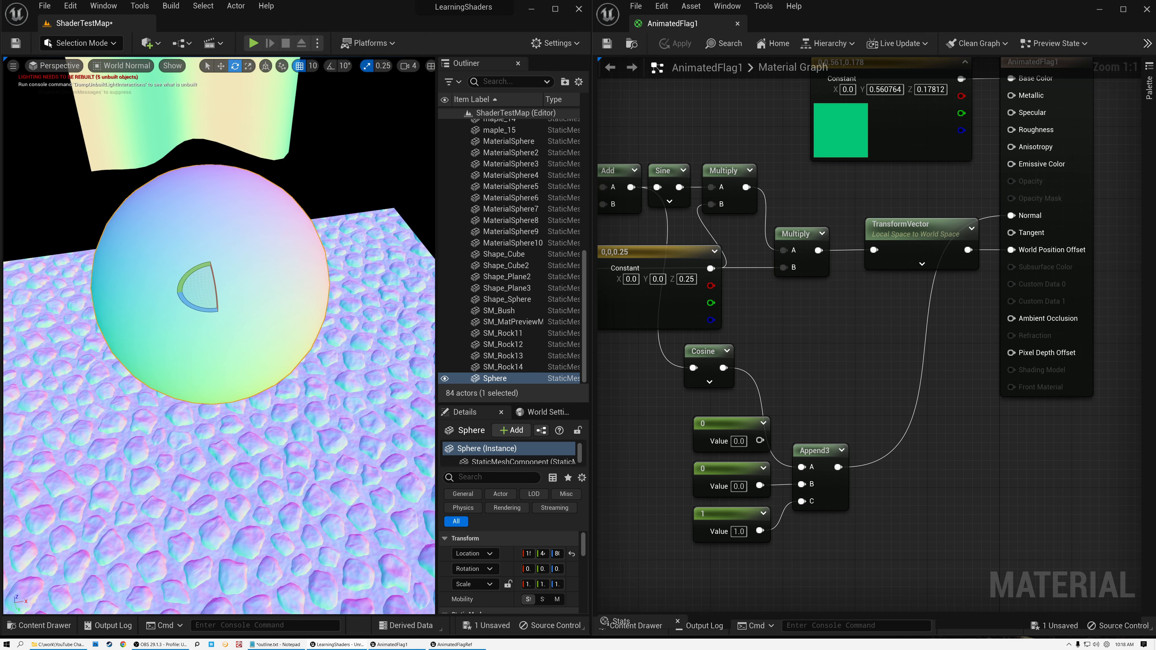
- Return to a view of the waving flag and delete the disconnected 0 constant directly below the Cosine node
{"action": "scroll", "coordinate": [139, 347], "scroll_direction": "down", "scroll_amount": 6}
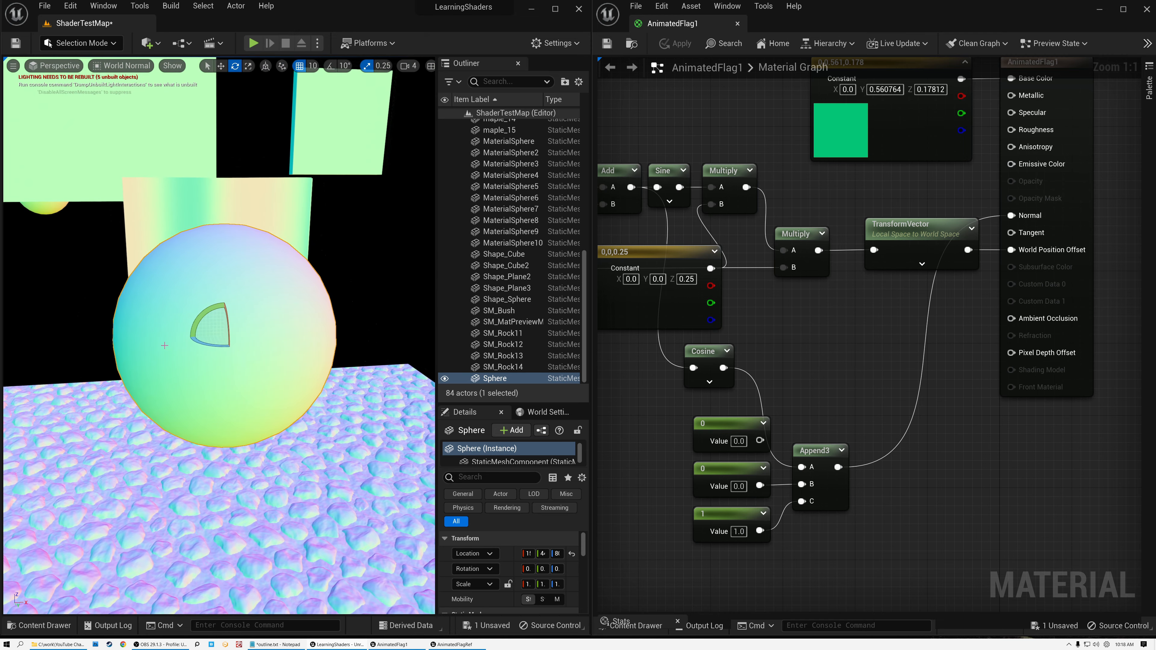
{"action": "mouse_move", "coordinate": [142, 338]}
{"action": "left_mouse_down", "text": "alt"}
{"action": "mouse_move", "coordinate": [246, 335]}
{"action": "mouse_move", "coordinate": [262, 357]}
{"action": "left_mouse_up", "text": "alt"}
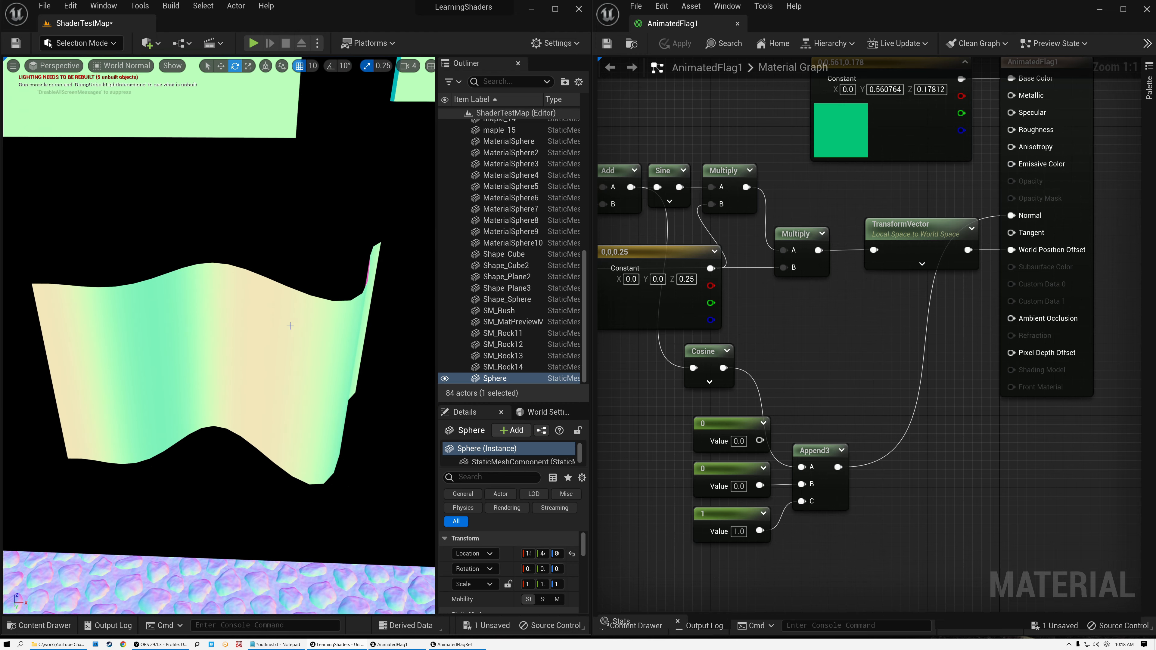
{"action": "left_click", "coordinate": [700, 426]}
{"action": "key", "text": "Delete"}
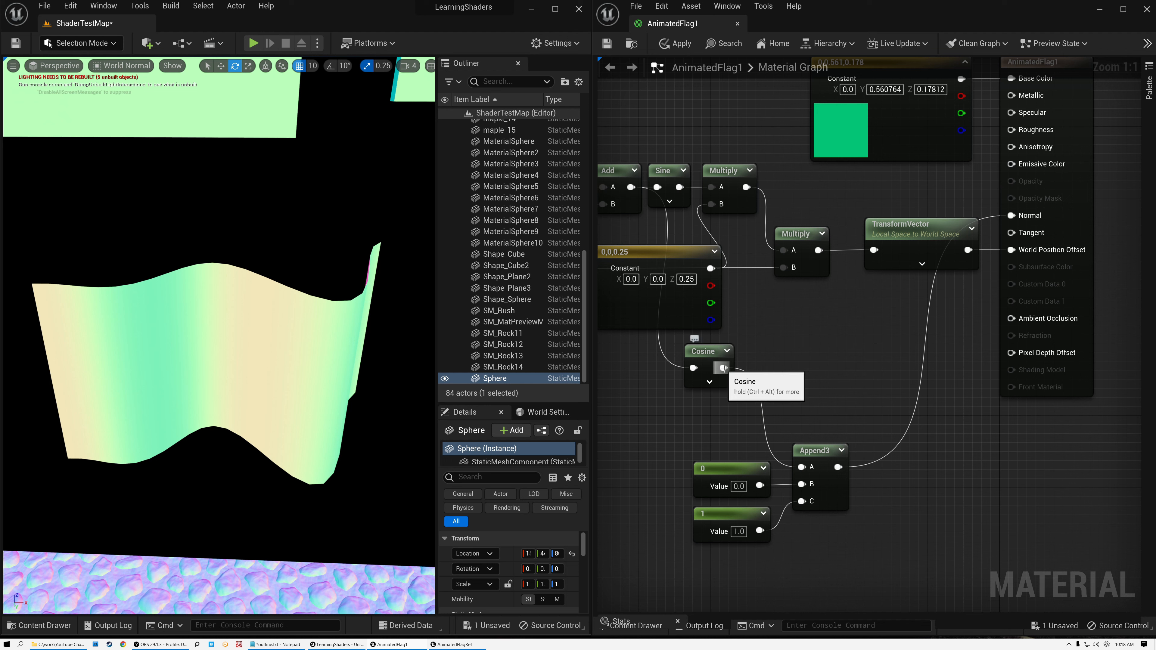
- Add a OneMinus node fed by the Cosine output and place it directly beside the Cosine node
{"action": "left_click_drag", "start_coordinate": [724, 368], "coordinate": [779, 360]}
{"action": "type", "text": "ibe"}
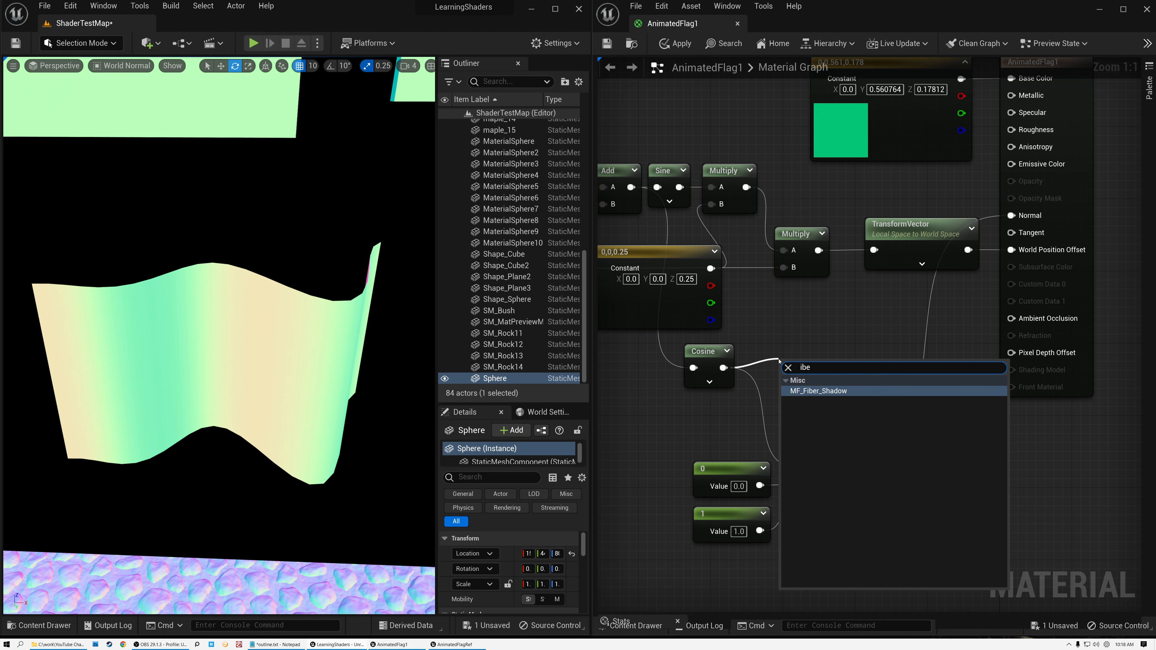
{"action": "key", "text": "BackSpace"}
{"action": "key", "text": "BackSpace"}
{"action": "key", "text": "BackSpace"}
{"action": "type", "text": "one"}
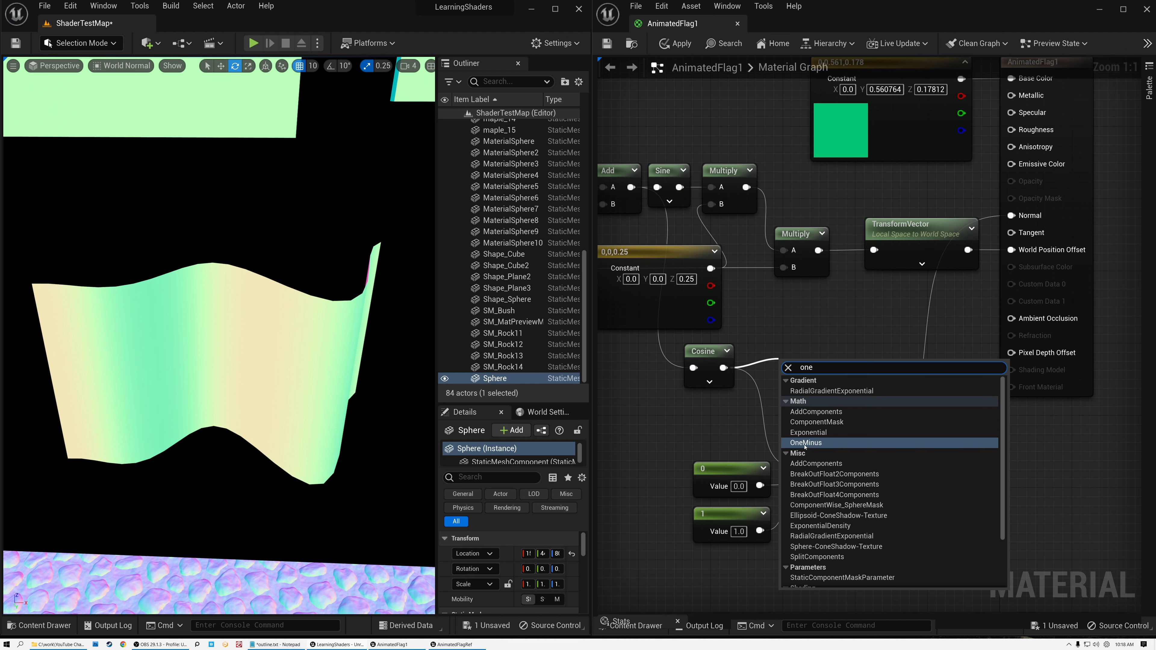
{"action": "left_click", "coordinate": [804, 442]}
{"action": "left_click_drag", "start_coordinate": [780, 361], "coordinate": [738, 352]}
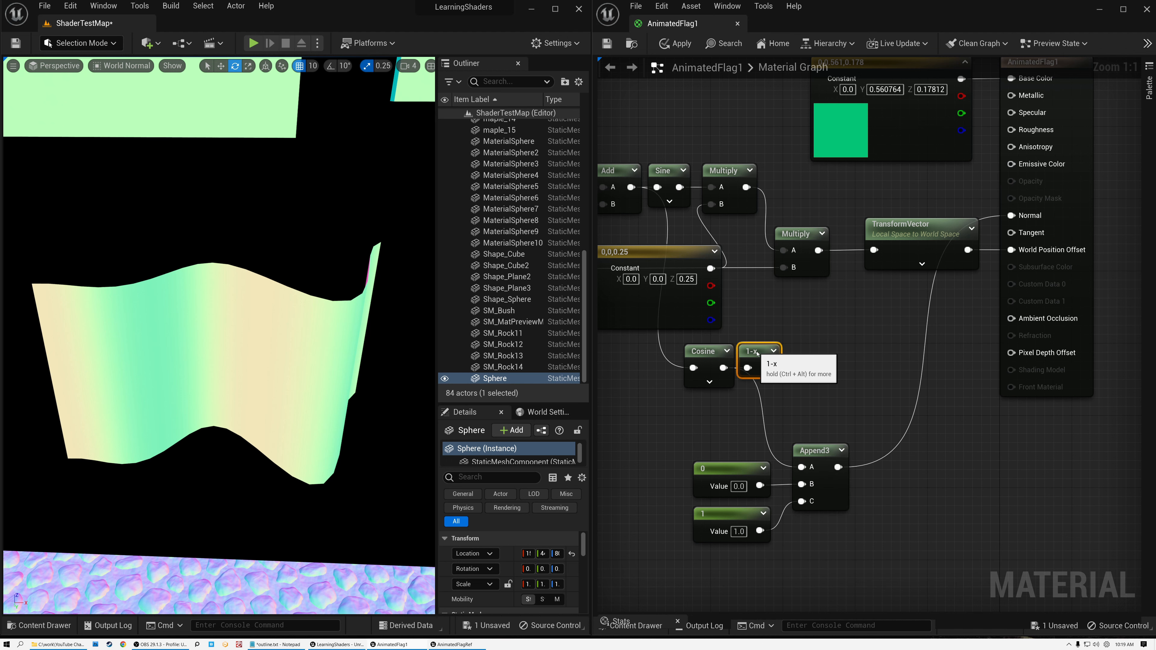
- Move the Cosine and 1-x nodes closer to Append3, connect 1-x to Append3's A input, and save the material
{"action": "left_click", "coordinate": [698, 357], "text": "ctrl"}
{"action": "left_click_drag", "start_coordinate": [762, 358], "coordinate": [802, 467]}
{"action": "left_click", "coordinate": [606, 44]}
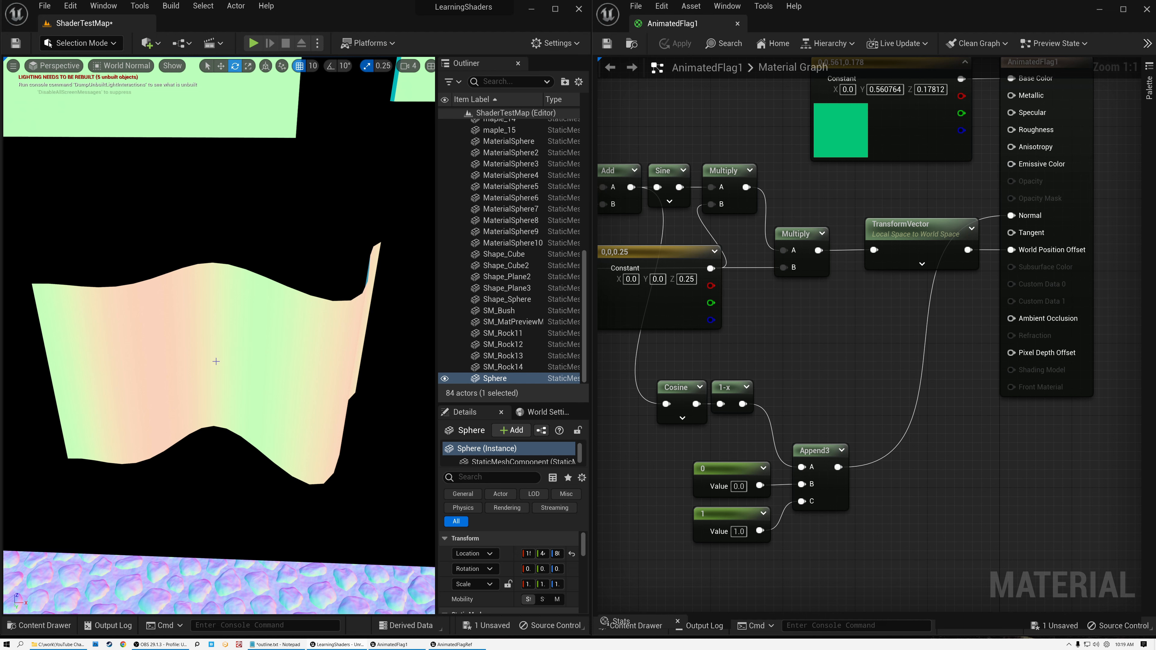
- Compare the flag's world normal colours along its wave with those of the sphere from several viewpoints
{"action": "key", "text": "s"}
{"action": "right_click_drag", "start_coordinate": [214, 364], "coordinate": [194, 392]}
{"action": "key", "text": "w"}
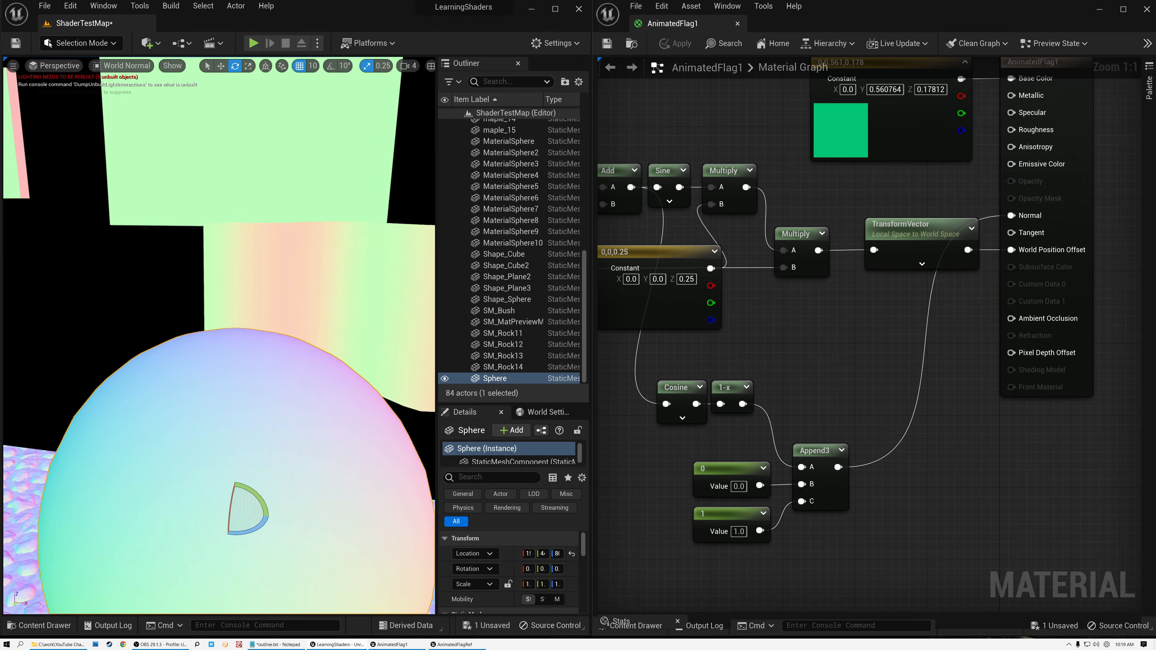
{"action": "key", "text": "s"}
{"action": "right_click_drag", "start_coordinate": [268, 387], "coordinate": [242, 410]}
{"action": "key", "text": "d"}
{"action": "key", "text": "a"}
{"action": "key", "text": "w"}
{"action": "key", "text": "s"}
{"action": "key", "text": "w"}
{"action": "right_click_drag", "start_coordinate": [169, 334], "coordinate": [164, 334]}
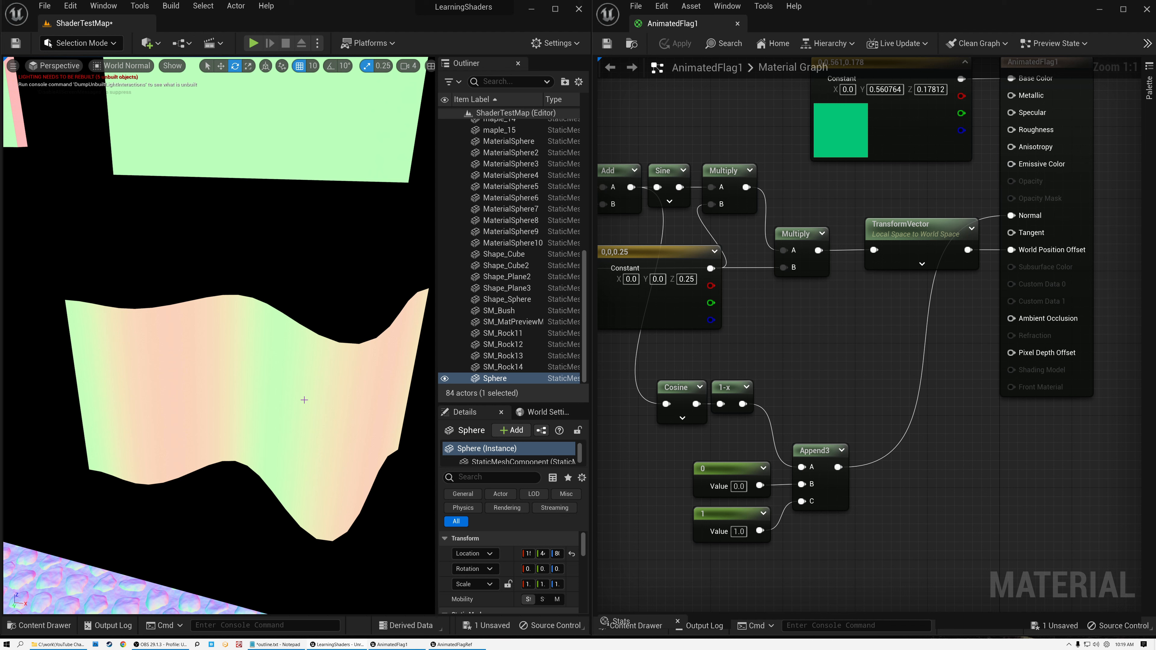
{"action": "key", "text": "f"}
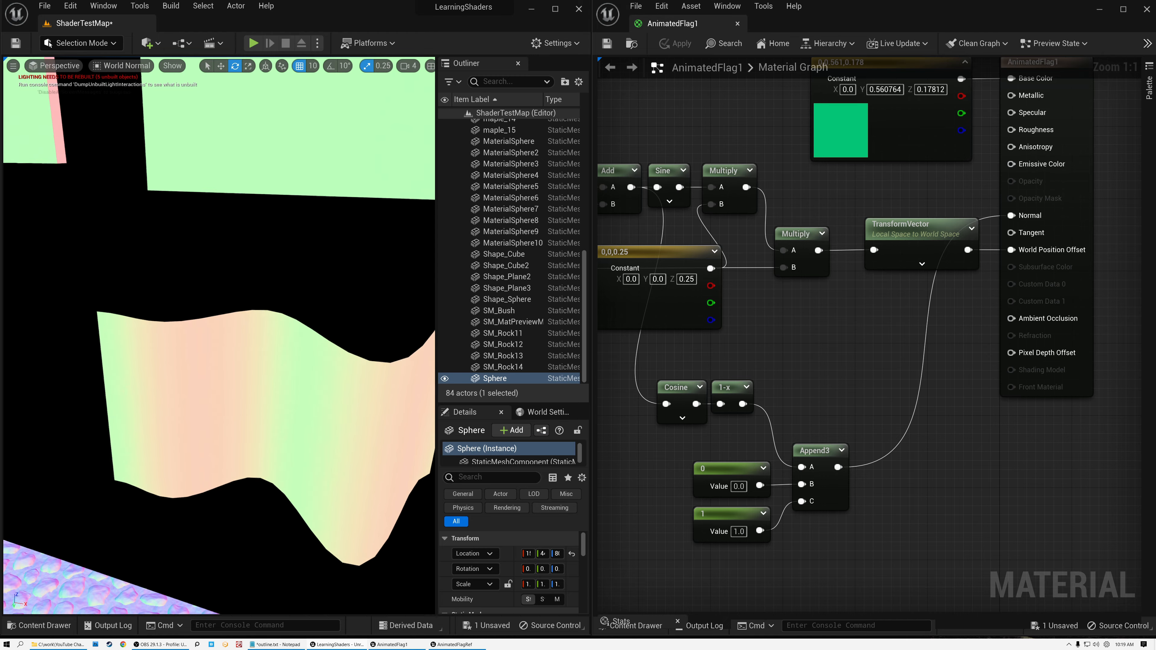
{"action": "key", "text": "a"}
{"action": "right_click_drag", "start_coordinate": [219, 335], "coordinate": [415, 291]}
{"action": "key", "text": "w"}
{"action": "key", "text": "d"}
{"action": "key", "text": "a"}
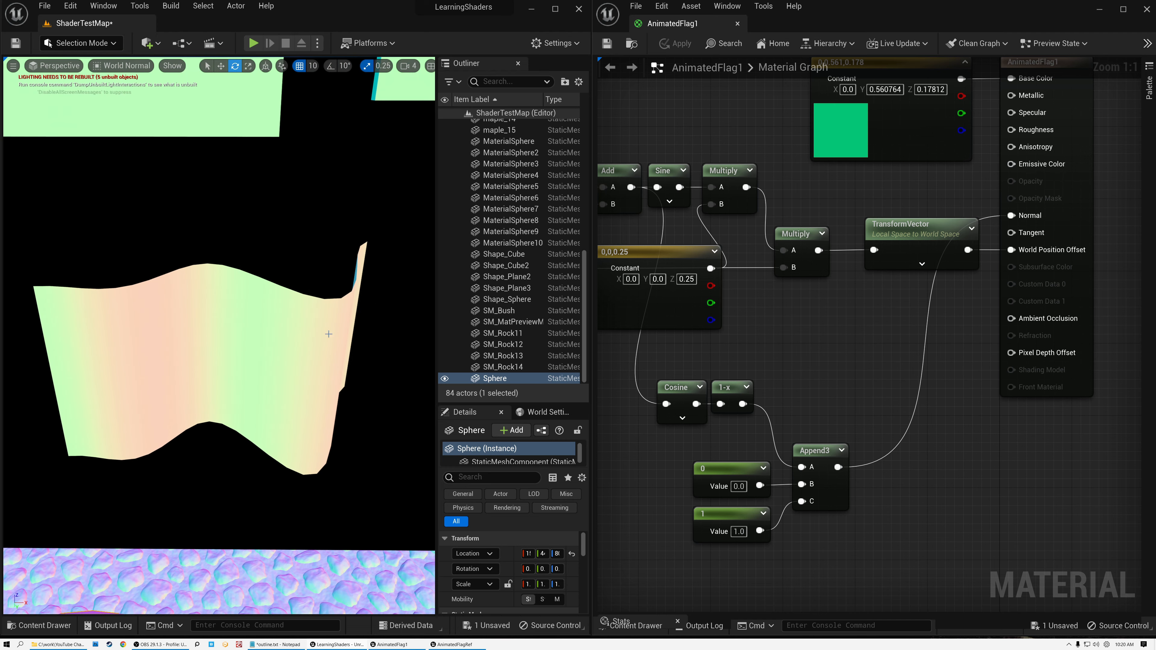
- Reconnect the Time Multiply(,-1) output to the Add node's A input in place of the -1 constant, and save the material
{"action": "right_click_drag", "start_coordinate": [677, 135], "coordinate": [914, 184]}
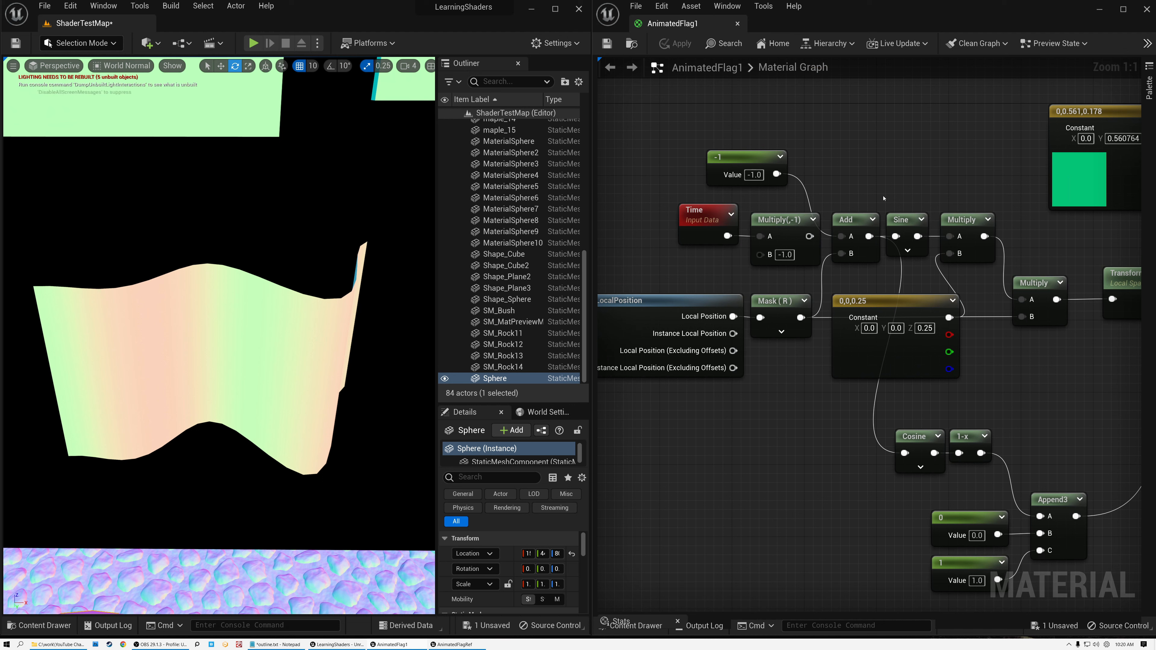
{"action": "left_click_drag", "start_coordinate": [823, 242], "coordinate": [842, 237]}
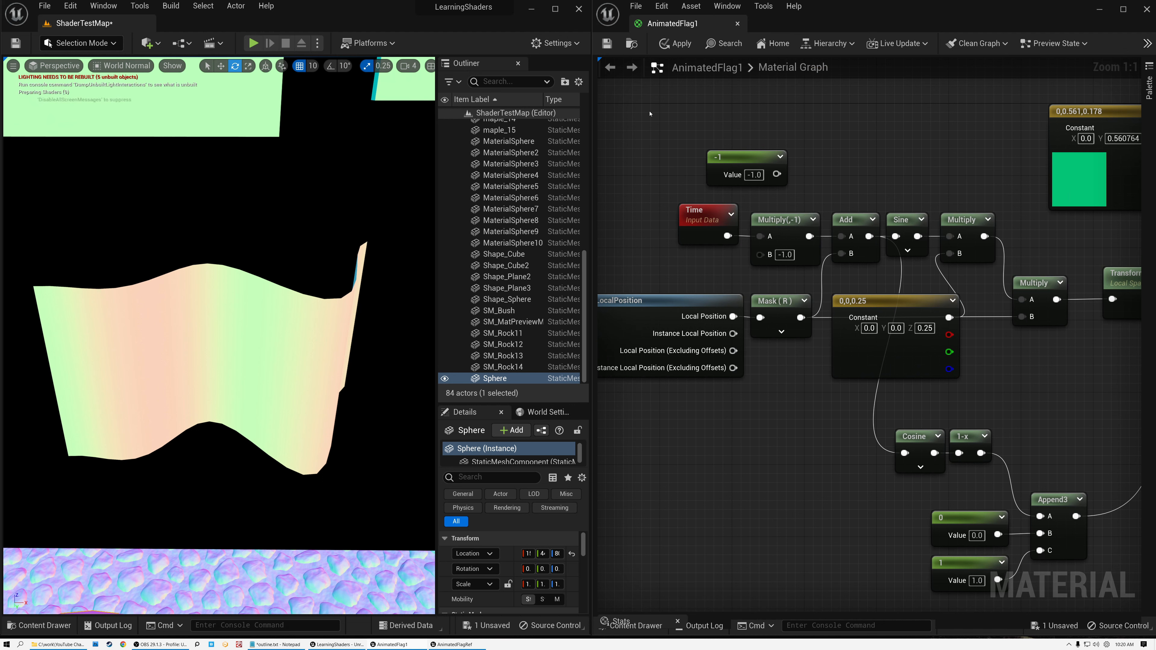
{"action": "left_click", "coordinate": [607, 44]}
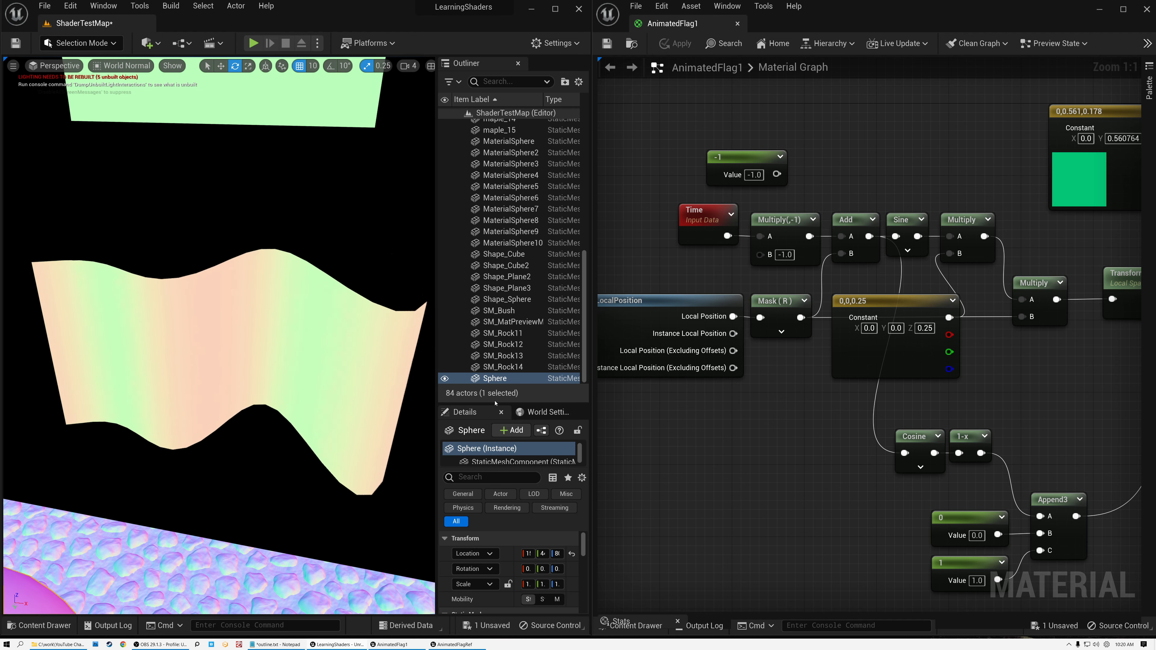
- Review the wave's offset nodes and shift the Cosine and 1-x nodes away from Append3 to make room for another node
{"action": "right_click_drag", "start_coordinate": [795, 478], "coordinate": [643, 359]}
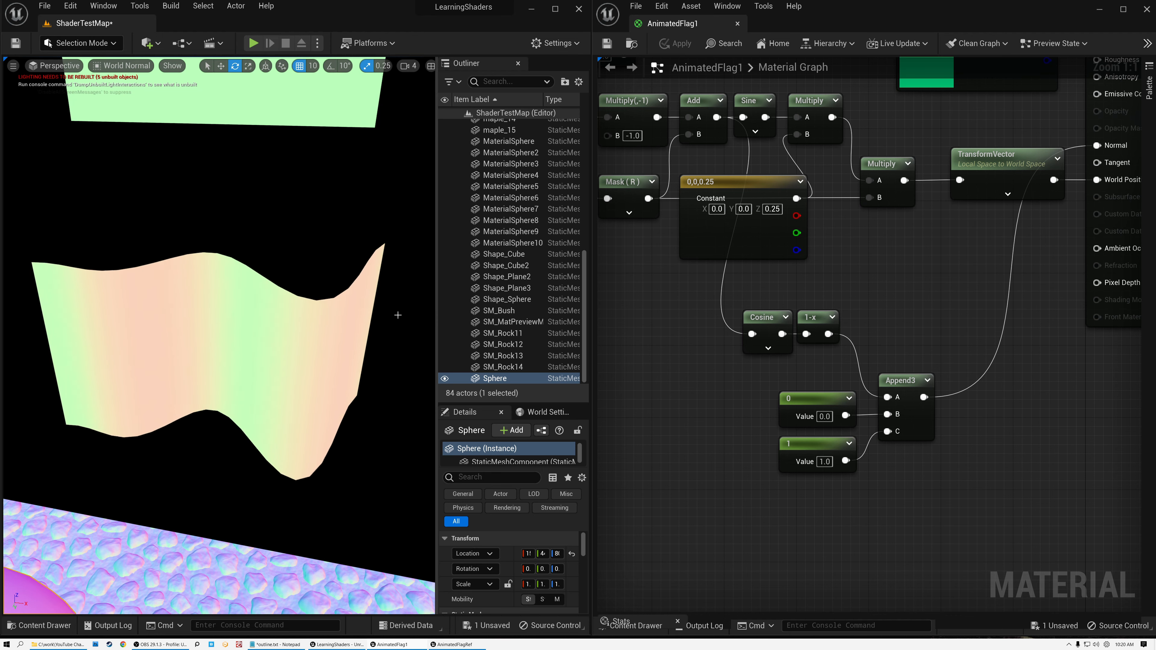
{"action": "right_click_drag", "start_coordinate": [885, 164], "coordinate": [941, 253]}
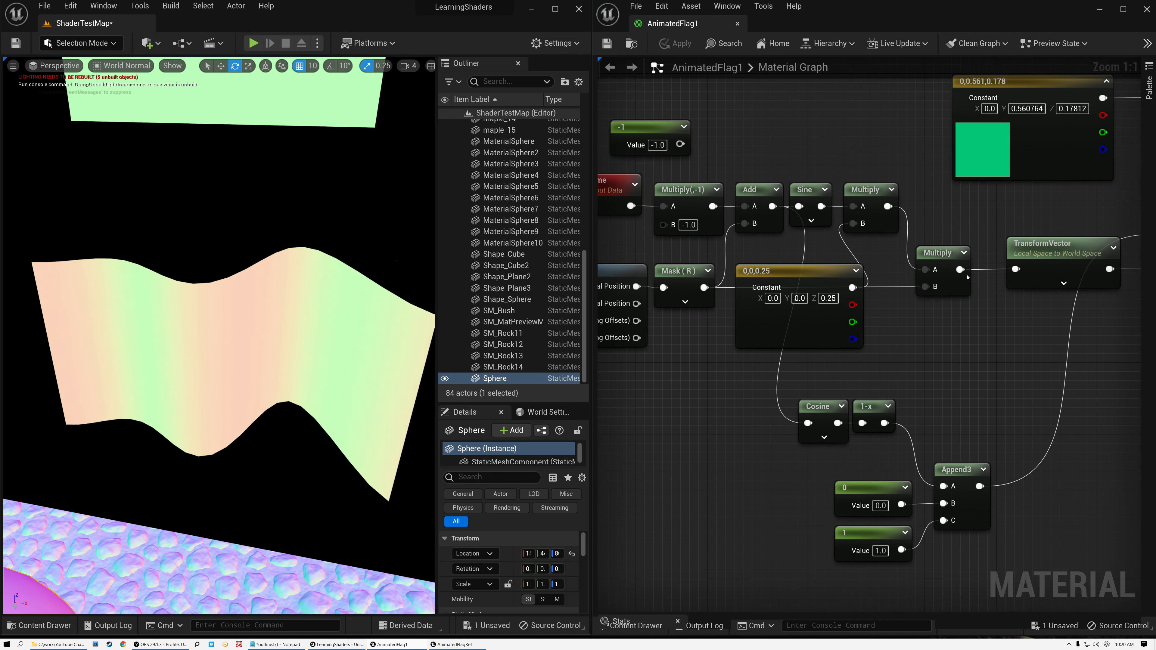
{"action": "left_click", "coordinate": [681, 272]}
{"action": "right_click_drag", "start_coordinate": [681, 273], "coordinate": [732, 283]}
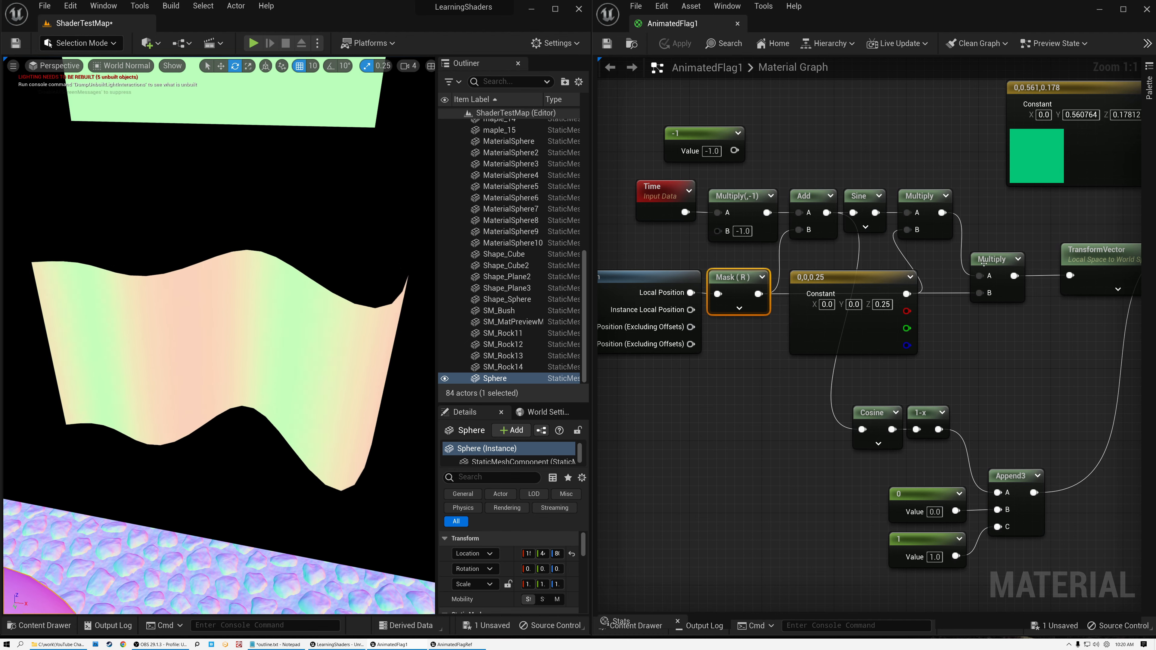
{"action": "left_click", "coordinate": [988, 258]}
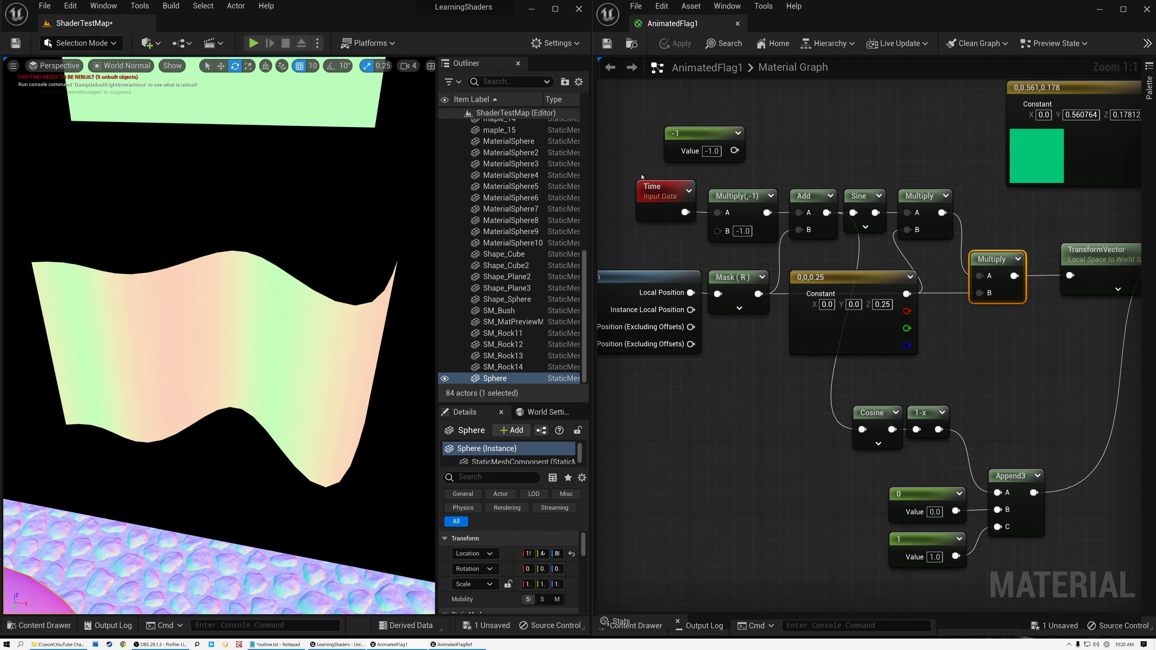
{"action": "left_click_drag", "start_coordinate": [641, 177], "coordinate": [930, 214]}
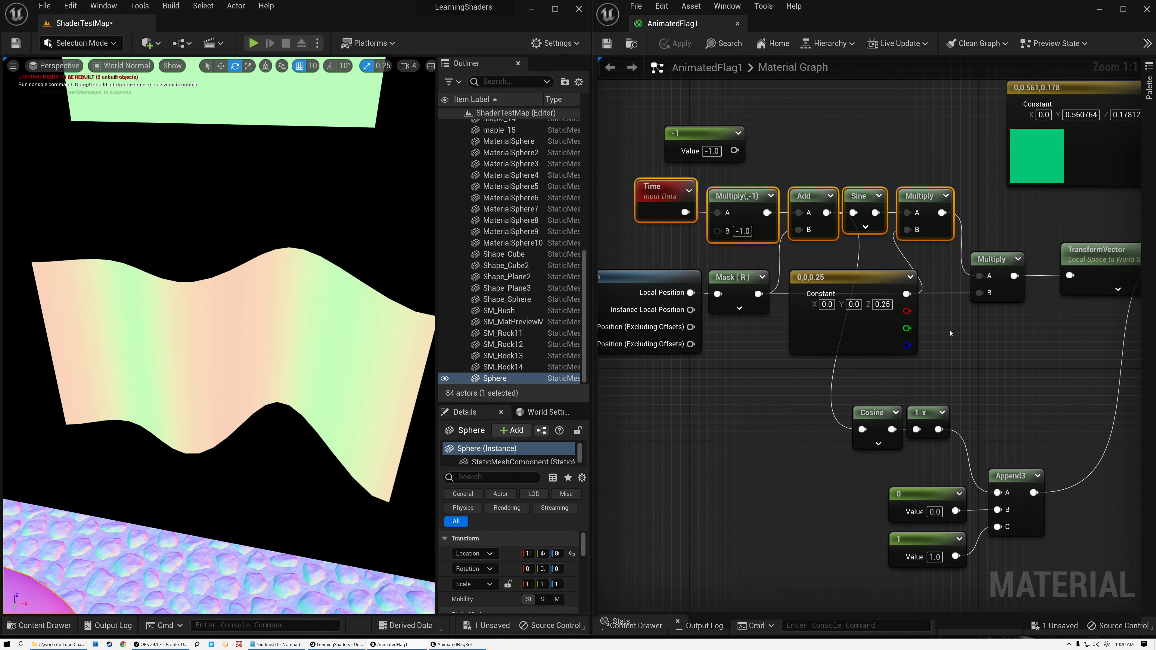
{"action": "left_click", "coordinate": [872, 412]}
{"action": "left_click", "coordinate": [923, 414], "text": "ctrl"}
{"action": "left_click_drag", "start_coordinate": [929, 418], "coordinate": [884, 418]}
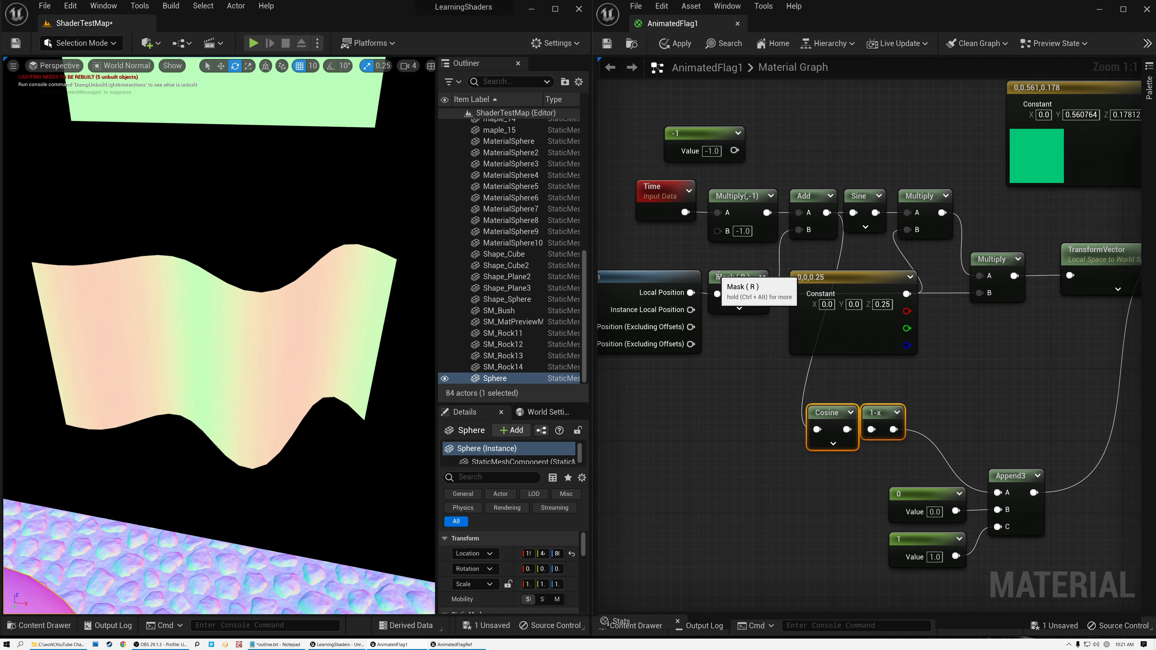
- Multiply the Mask (R) output by the 1-x output in a new Multiply node, connect it to Append3's A input, and save the material
{"action": "left_click", "coordinate": [734, 280]}
{"action": "left_click_drag", "start_coordinate": [758, 294], "coordinate": [948, 400]}
{"action": "type", "text": "mu"}
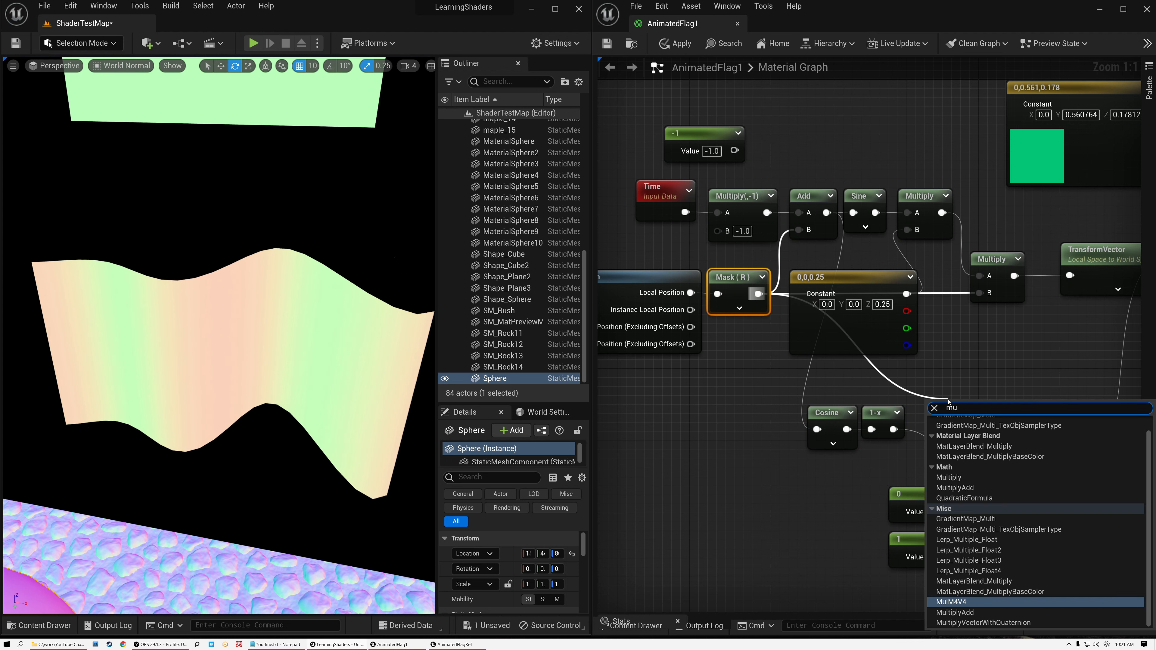
{"action": "left_click", "coordinate": [956, 479]}
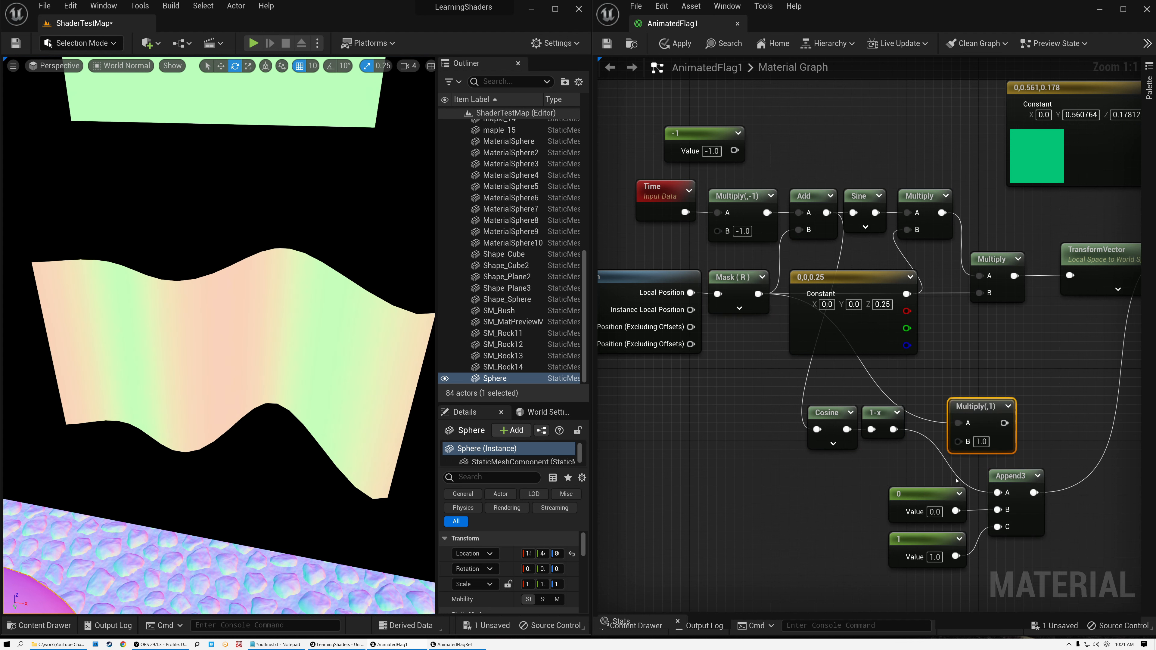
{"action": "left_click_drag", "start_coordinate": [893, 429], "coordinate": [947, 394]}
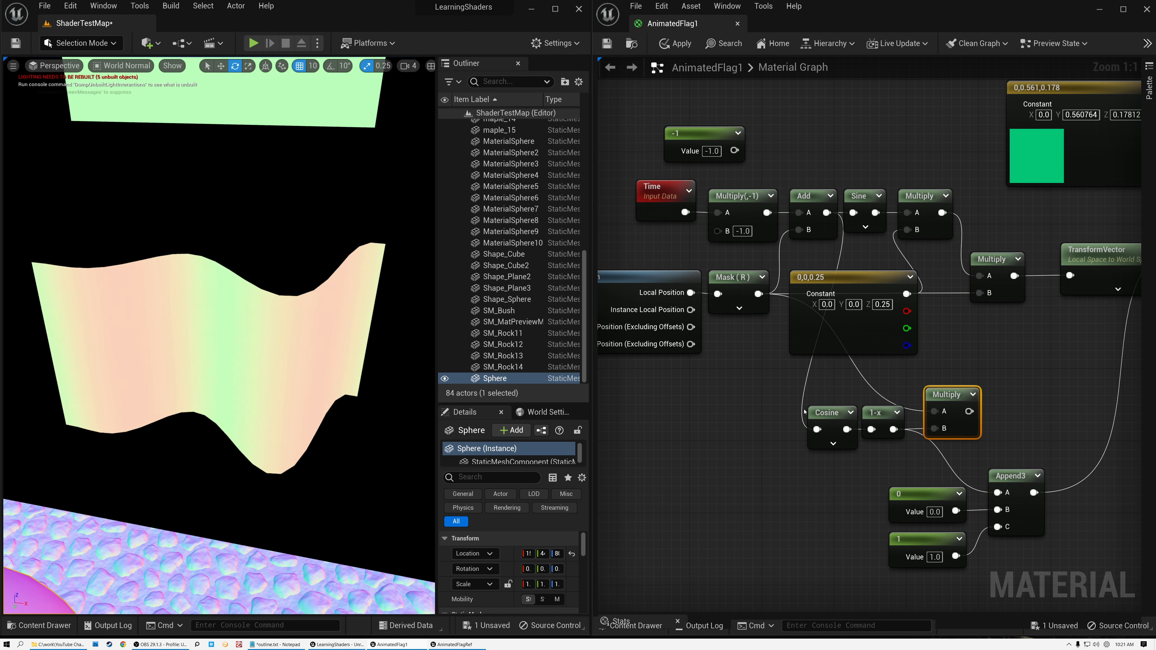
{"action": "left_click_drag", "start_coordinate": [995, 475], "coordinate": [997, 492]}
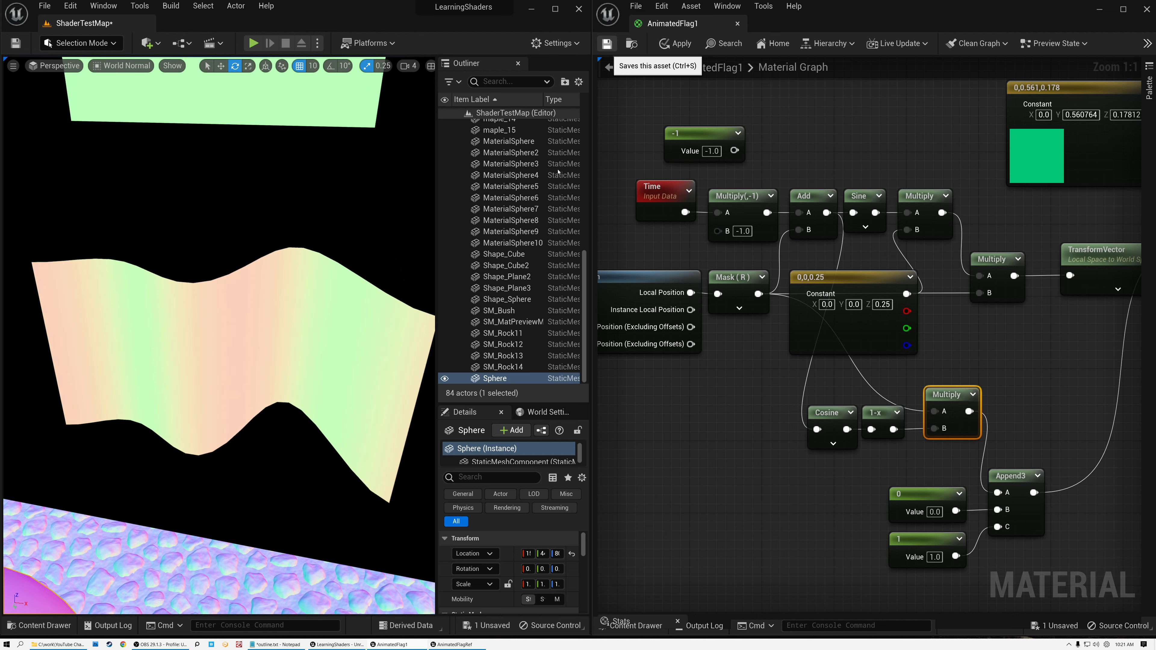
{"action": "left_click", "coordinate": [607, 44]}
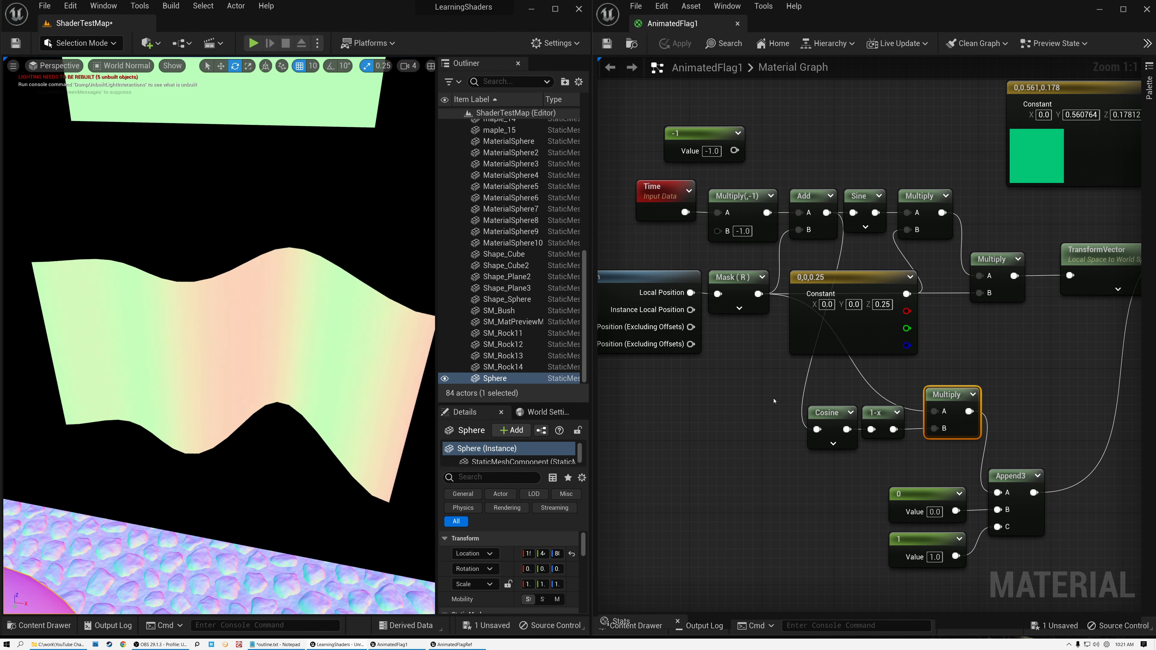
- Undo the last node move, insert a Normalize node between Append3 and the material's Normal input, and save the material
{"action": "key", "text": "ctrl+z"}
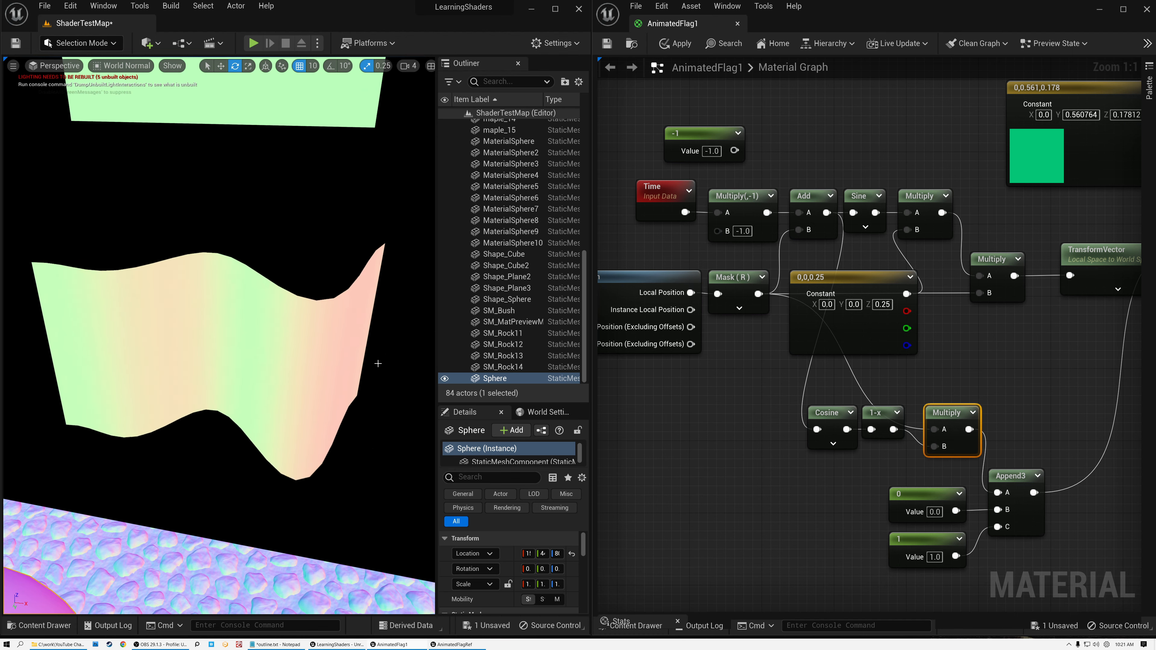
{"action": "right_click_drag", "start_coordinate": [1033, 415], "coordinate": [847, 341]}
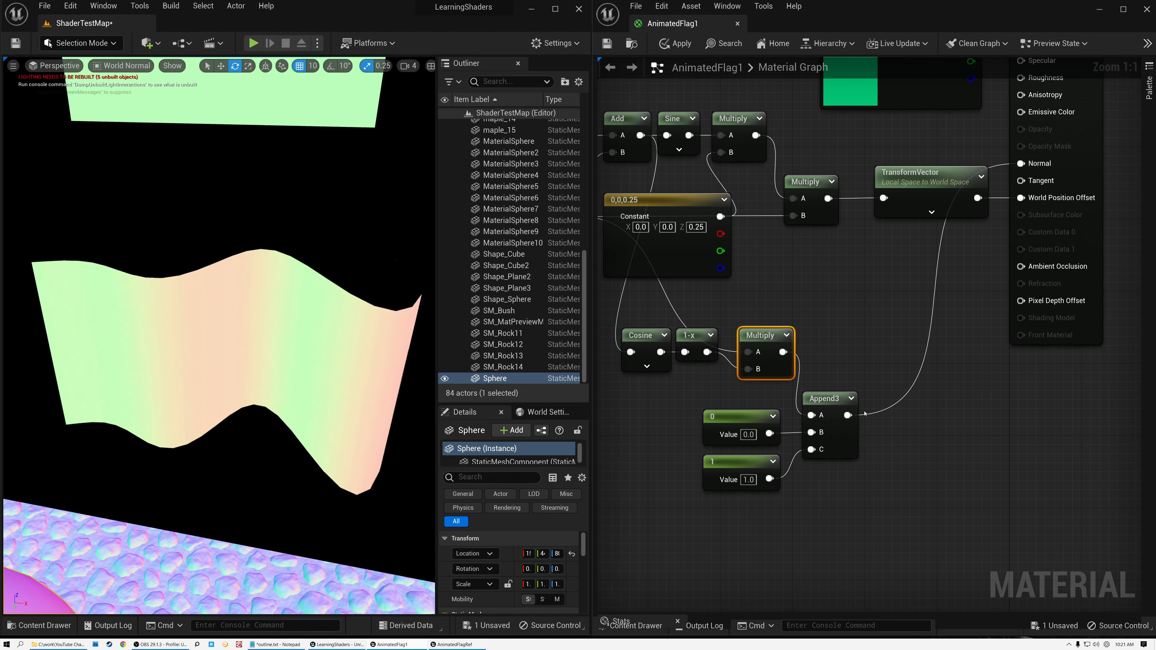
{"action": "left_click_drag", "start_coordinate": [847, 414], "coordinate": [909, 420]}
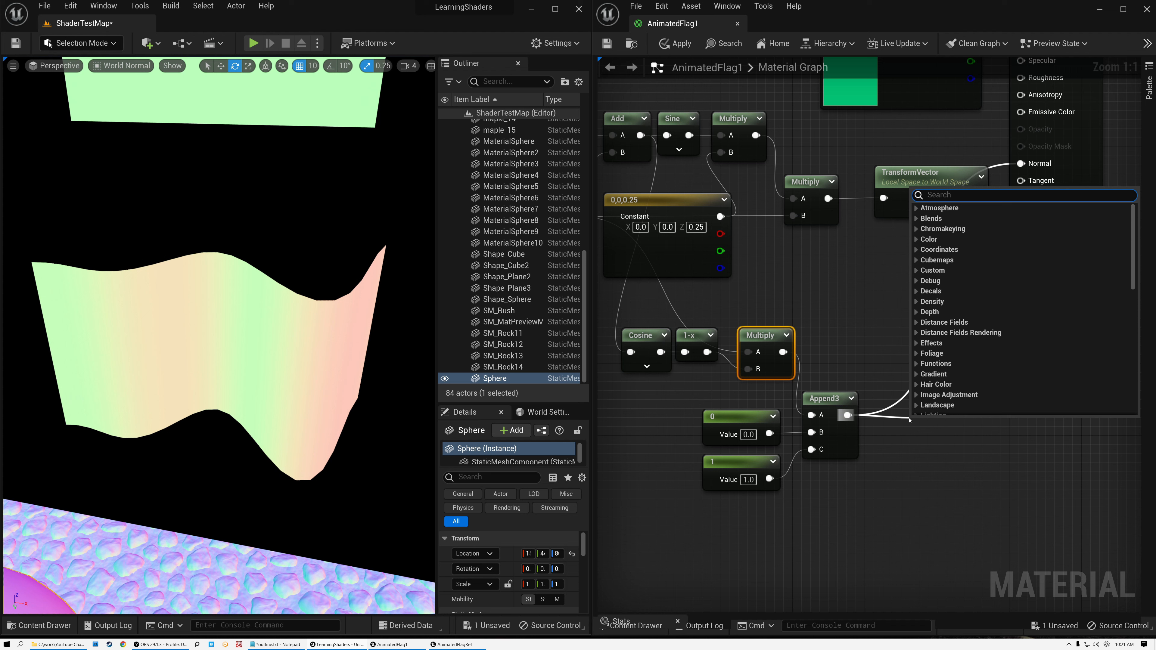
{"action": "type", "text": "norma"}
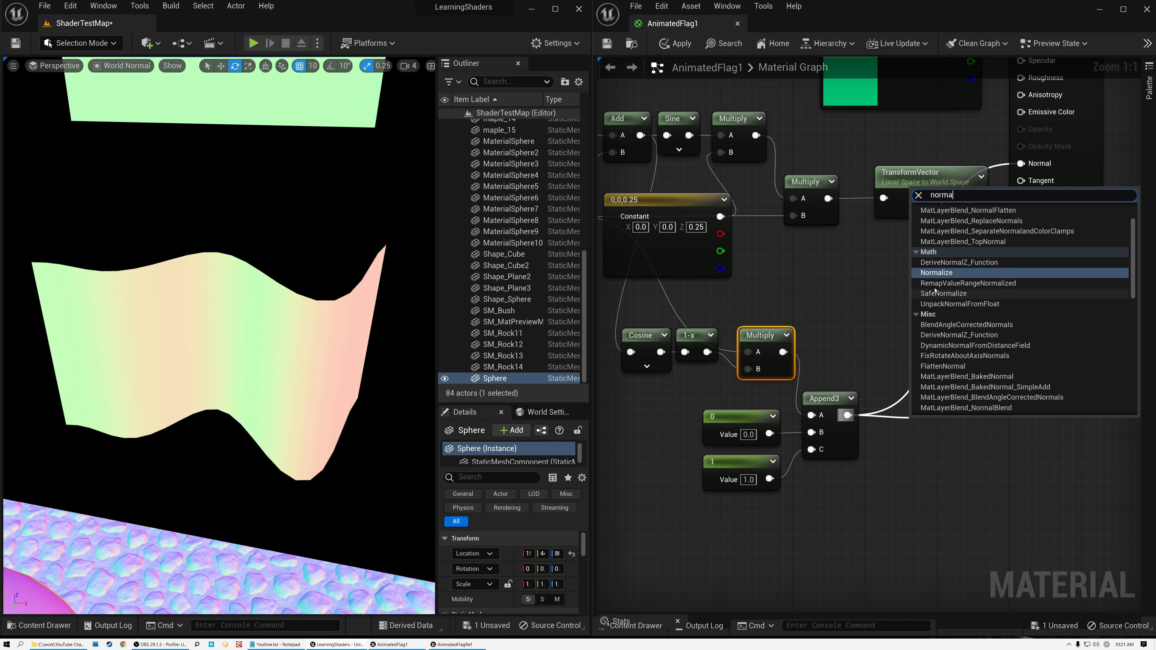
{"action": "left_click", "coordinate": [936, 272]}
{"action": "left_click_drag", "start_coordinate": [936, 426], "coordinate": [1020, 163]}
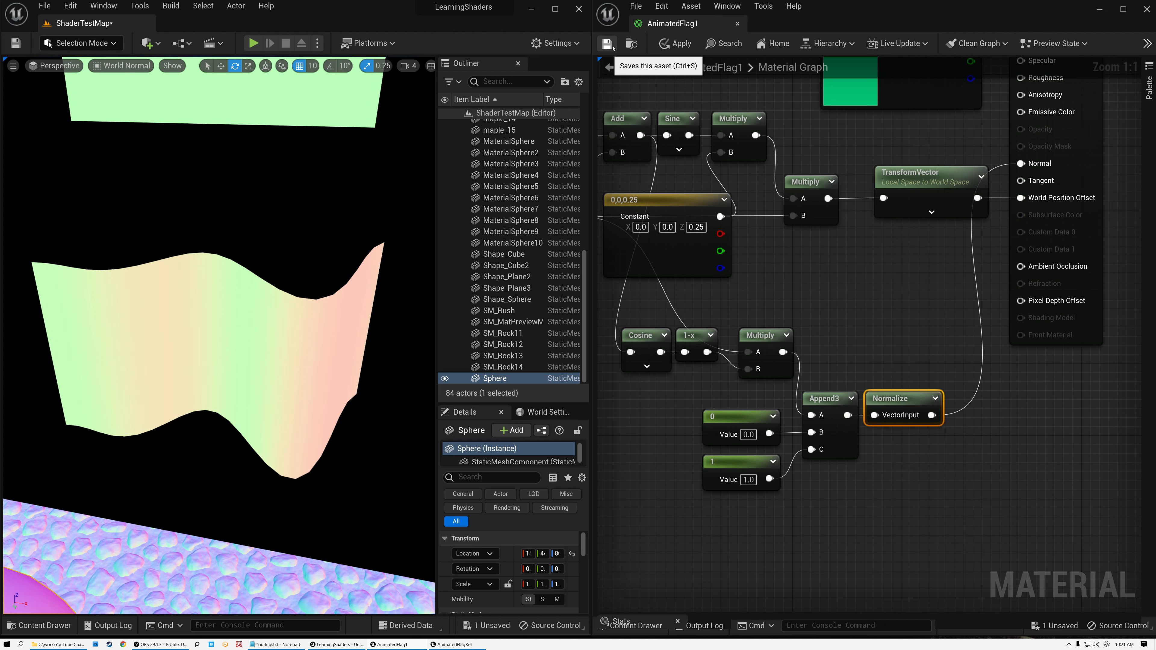
{"action": "left_click", "coordinate": [604, 46]}
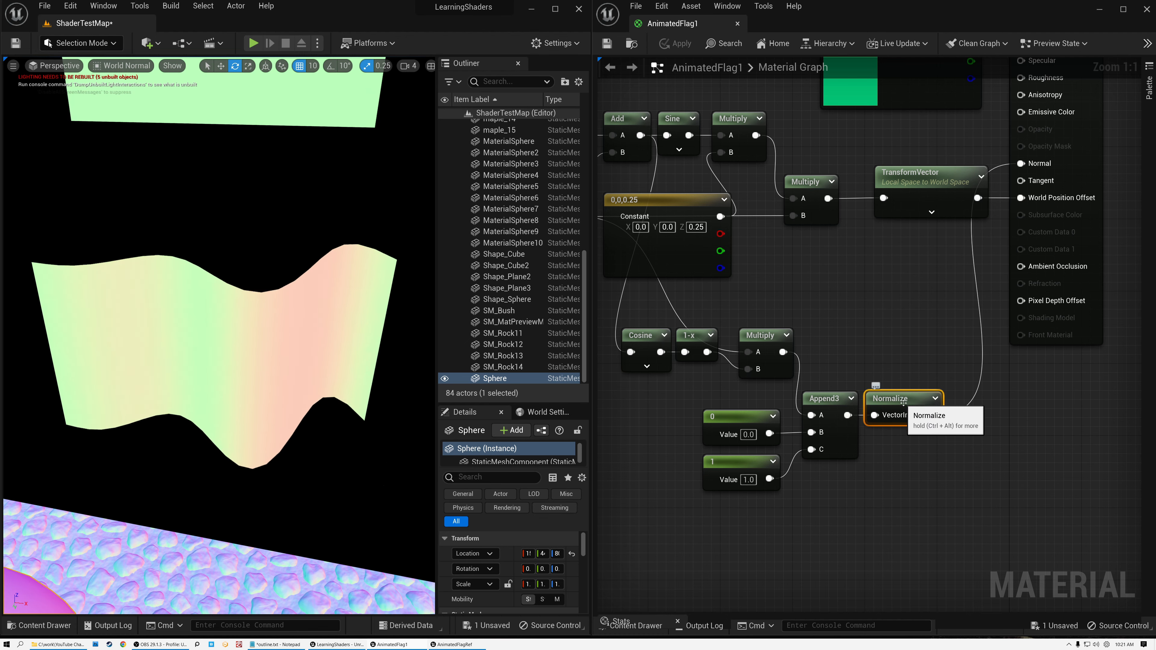
- Shift the Normalize node slightly away from Append3, and inspect the flag's shading in the Lit view mode from other angles
{"action": "left_click_drag", "start_coordinate": [903, 400], "coordinate": [916, 404]}
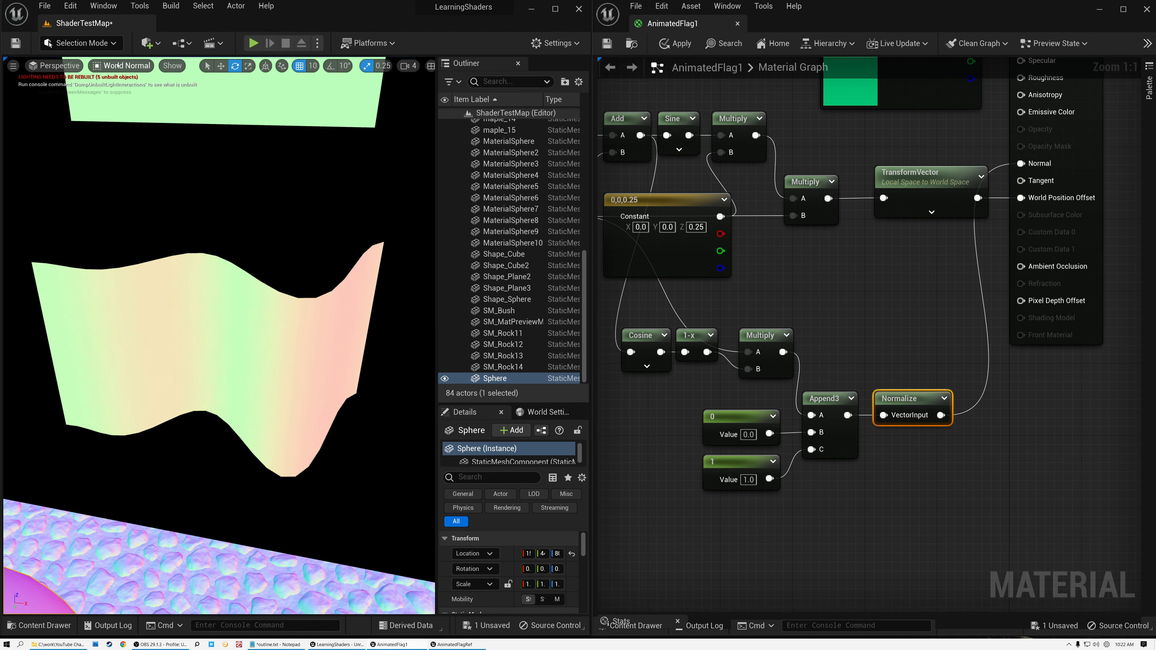
{"action": "left_click", "coordinate": [114, 67]}
{"action": "left_click", "coordinate": [132, 97]}
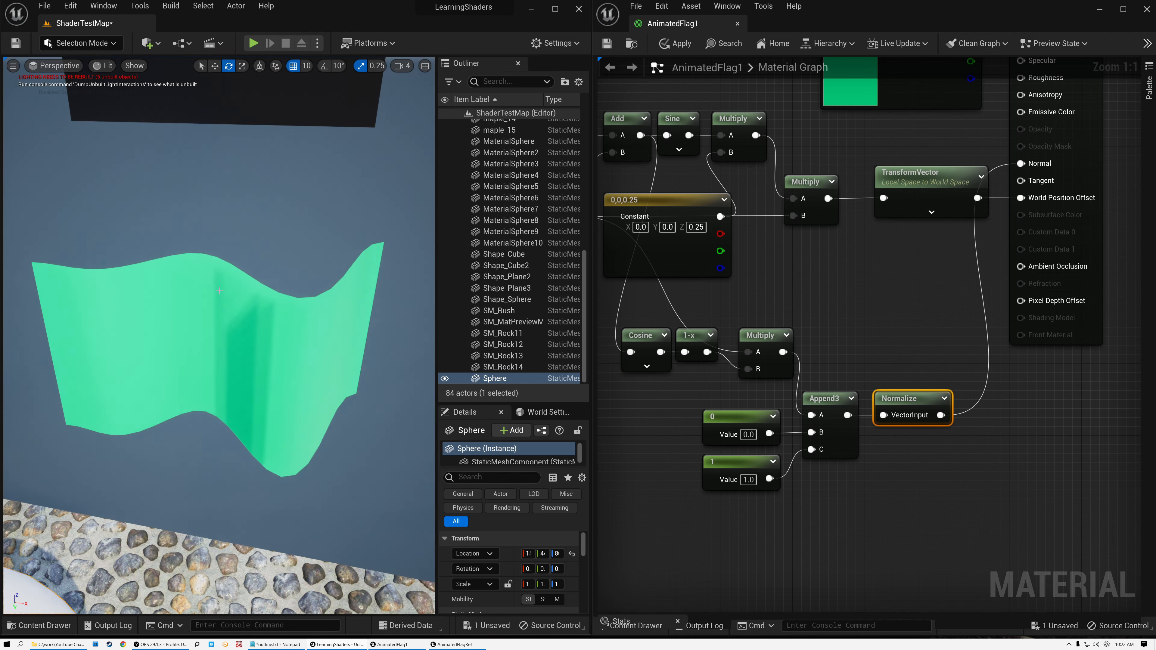
{"action": "right_click_drag", "start_coordinate": [209, 277], "coordinate": [241, 330]}
{"action": "left_click_drag", "start_coordinate": [241, 330], "coordinate": [220, 307], "text": "alt"}
{"action": "right_click_drag", "start_coordinate": [344, 346], "coordinate": [305, 357], "text": "alt"}
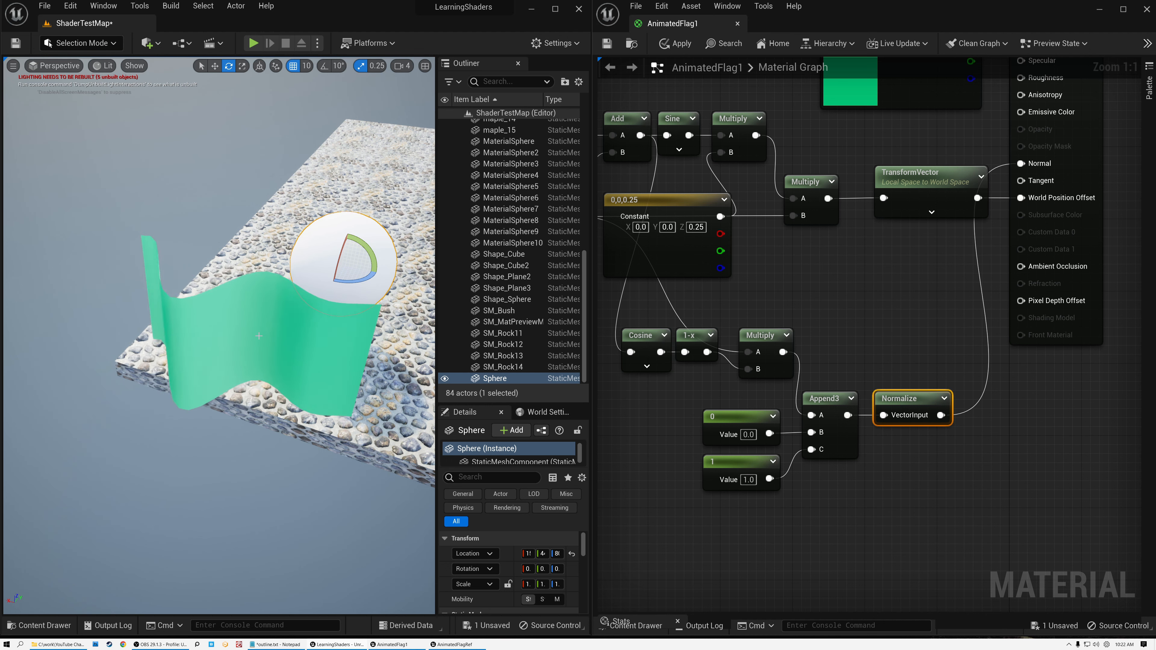
- Examine the node group that builds the flag's normal from Cosine to Normalize, and the Sine node that drives the wave
{"action": "left_click_drag", "start_coordinate": [640, 308], "coordinate": [954, 510]}
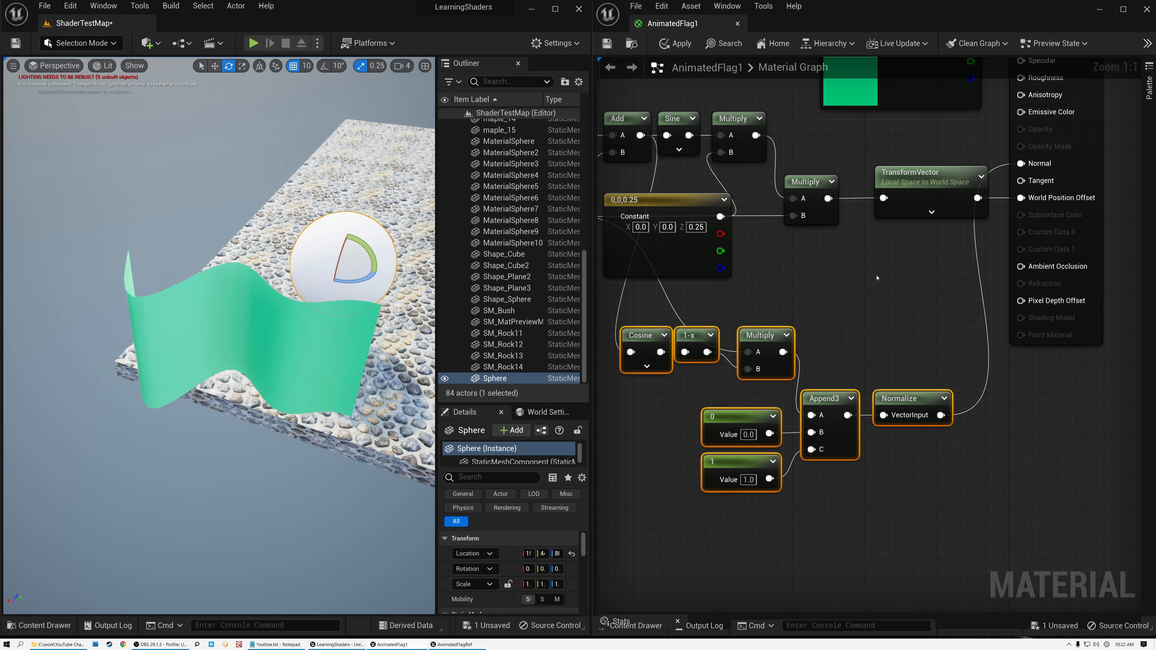
{"action": "left_click_drag", "start_coordinate": [645, 309], "coordinate": [947, 511]}
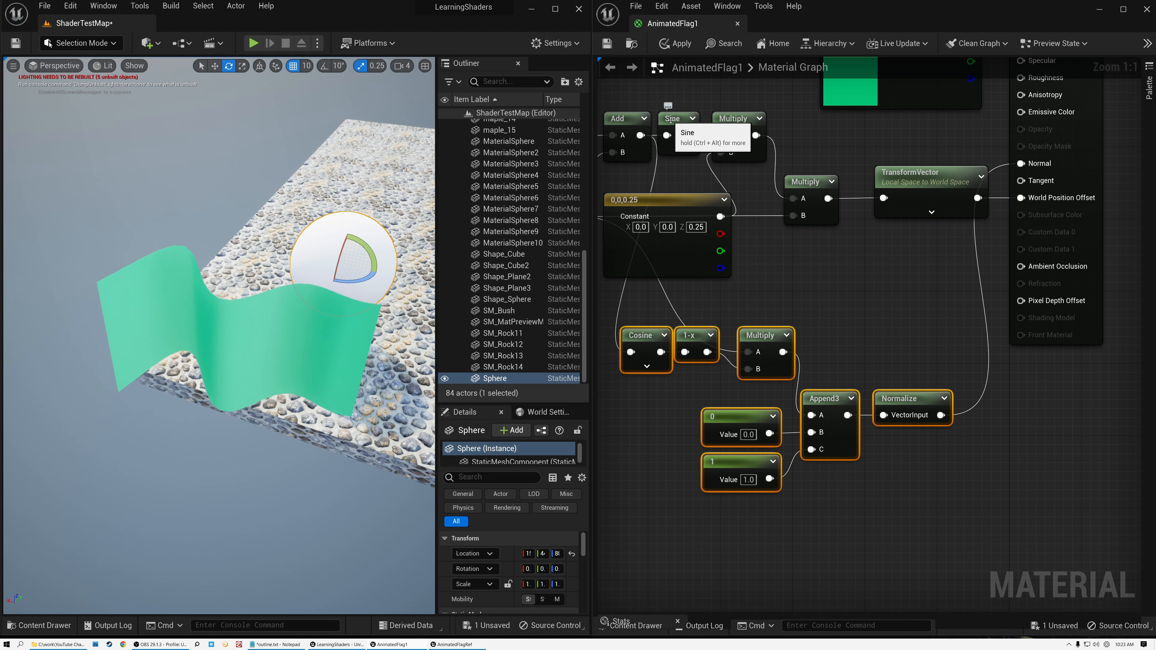
{"action": "left_click", "coordinate": [672, 114]}
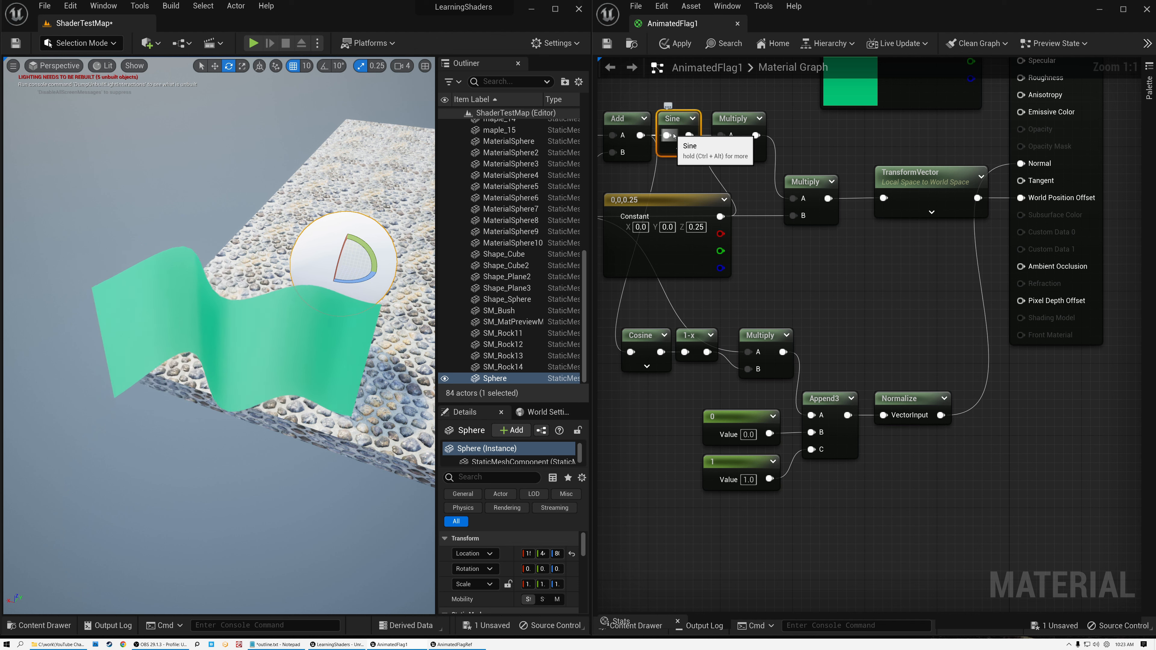
{"action": "left_click_drag", "start_coordinate": [615, 314], "coordinate": [955, 542]}
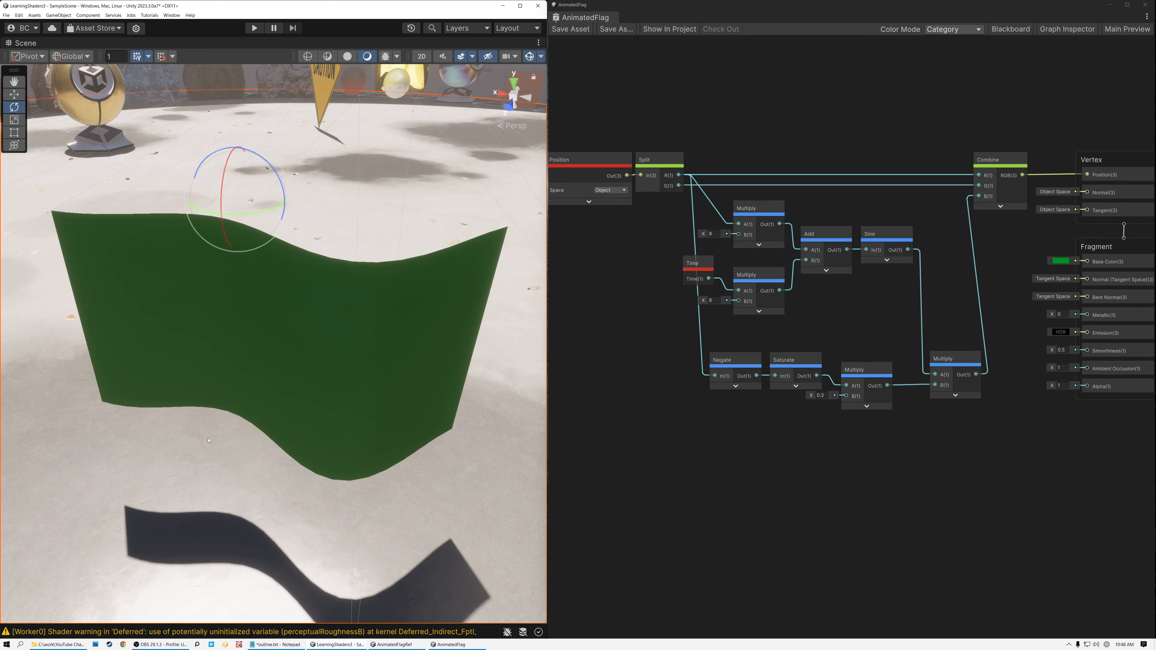
- Switch to Unity, select the flag, and set Common Material Properties to Normal in the Rendering Debugger
{"action": "middle_click_drag", "start_coordinate": [843, 306], "coordinate": [871, 334]}
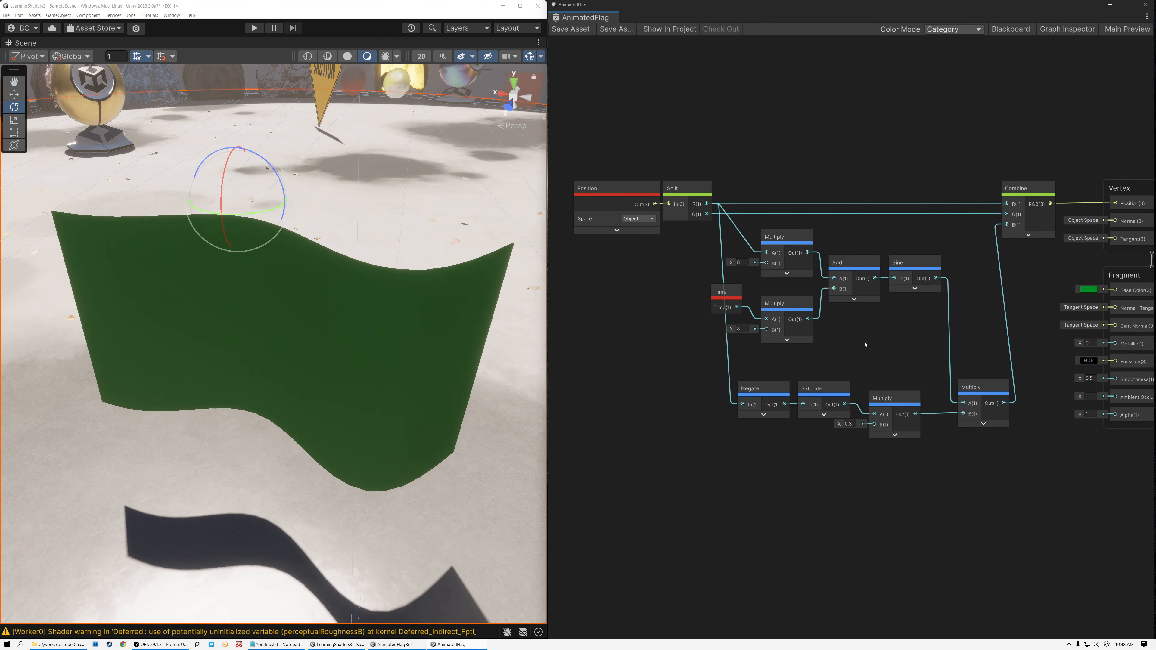
{"action": "left_click", "coordinate": [249, 338]}
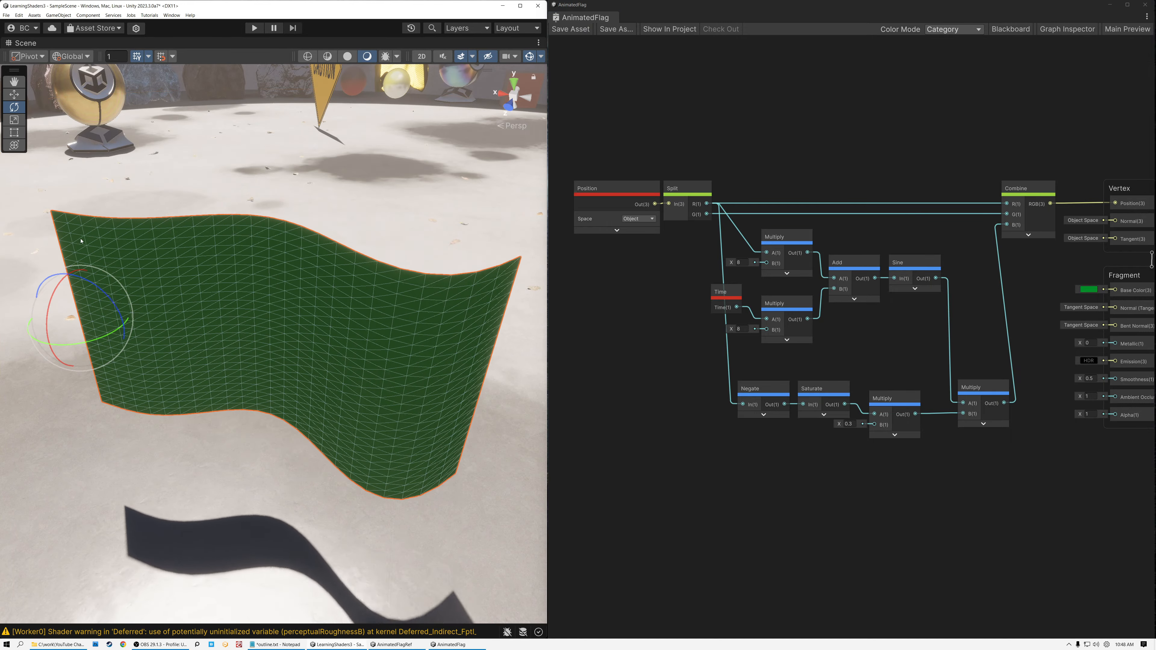
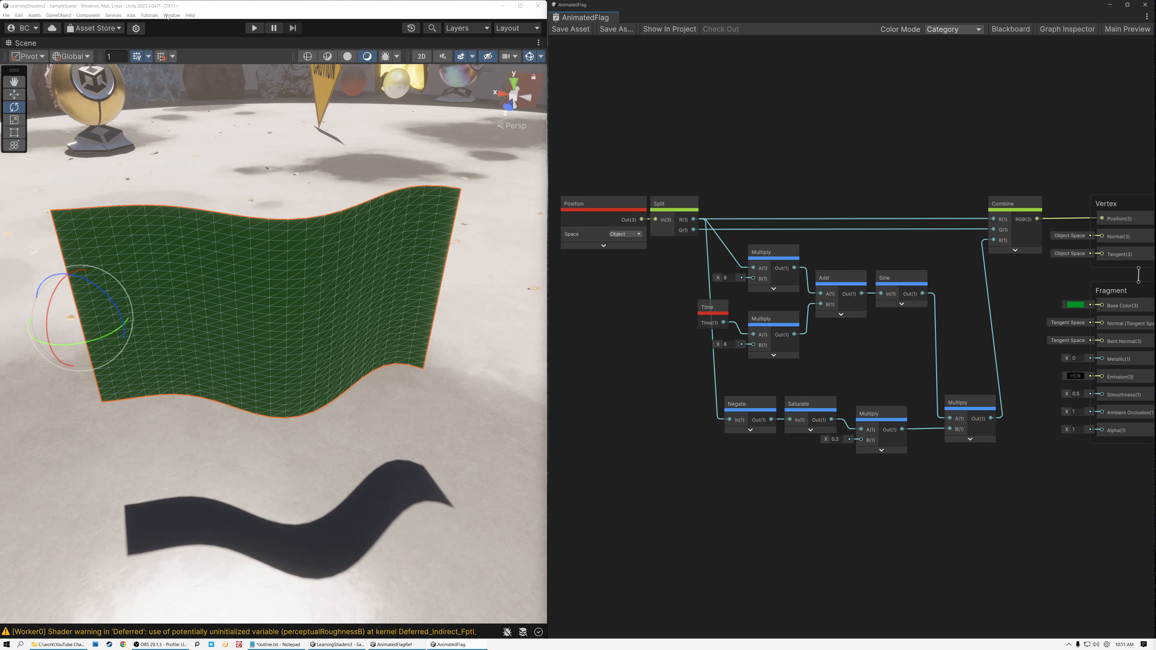
{"action": "left_click", "coordinate": [172, 15]}
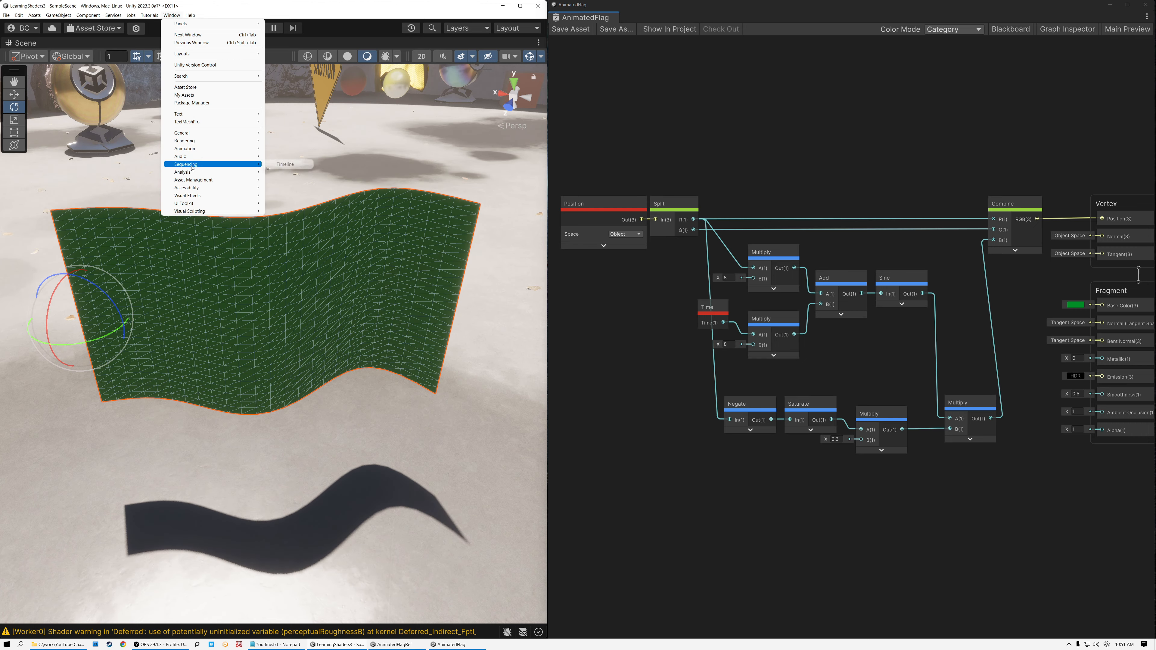
{"action": "mouse_move", "coordinate": [200, 173]}
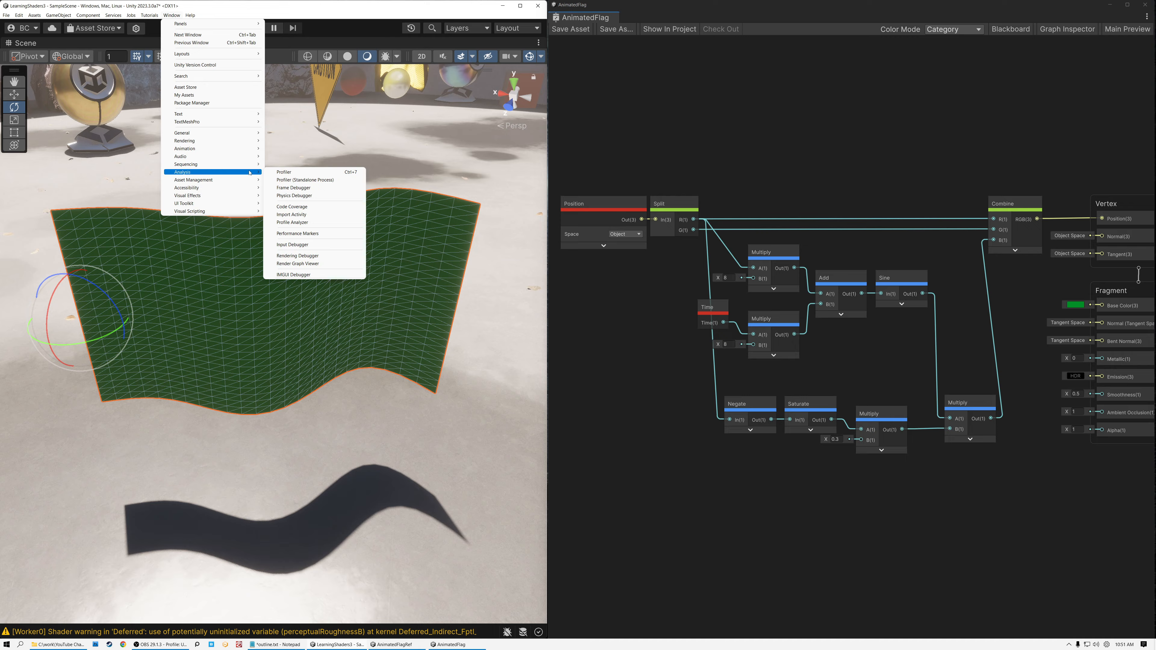
{"action": "left_click", "coordinate": [297, 256]}
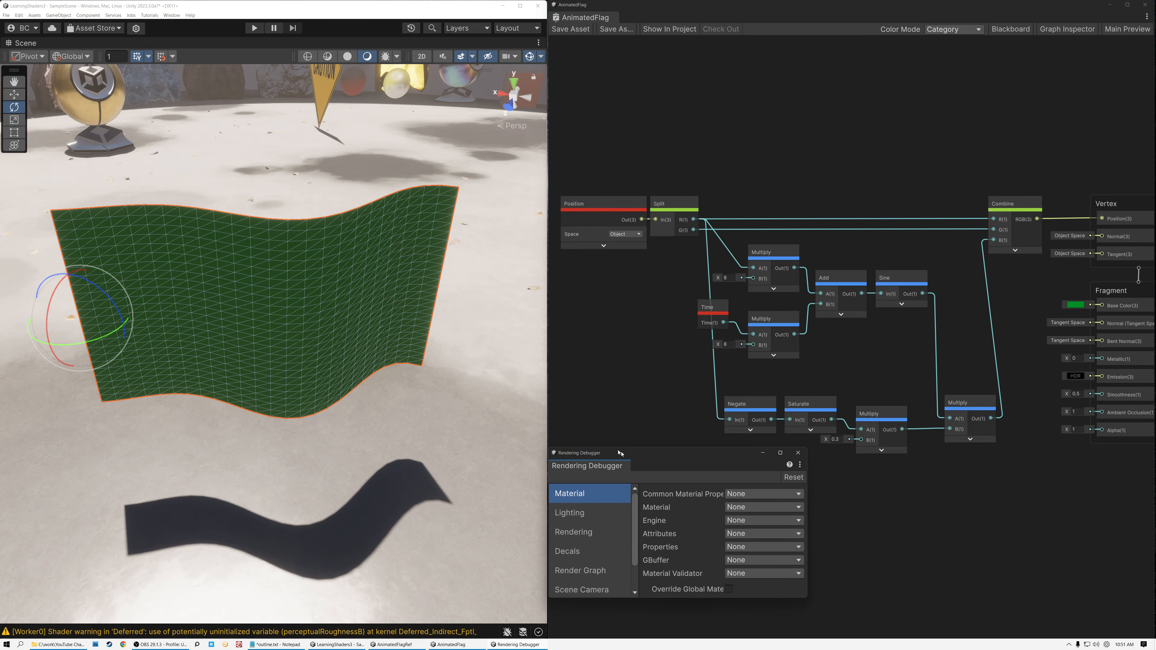
{"action": "left_click_drag", "start_coordinate": [682, 467], "coordinate": [530, 371]}
{"action": "left_click", "coordinate": [632, 412]}
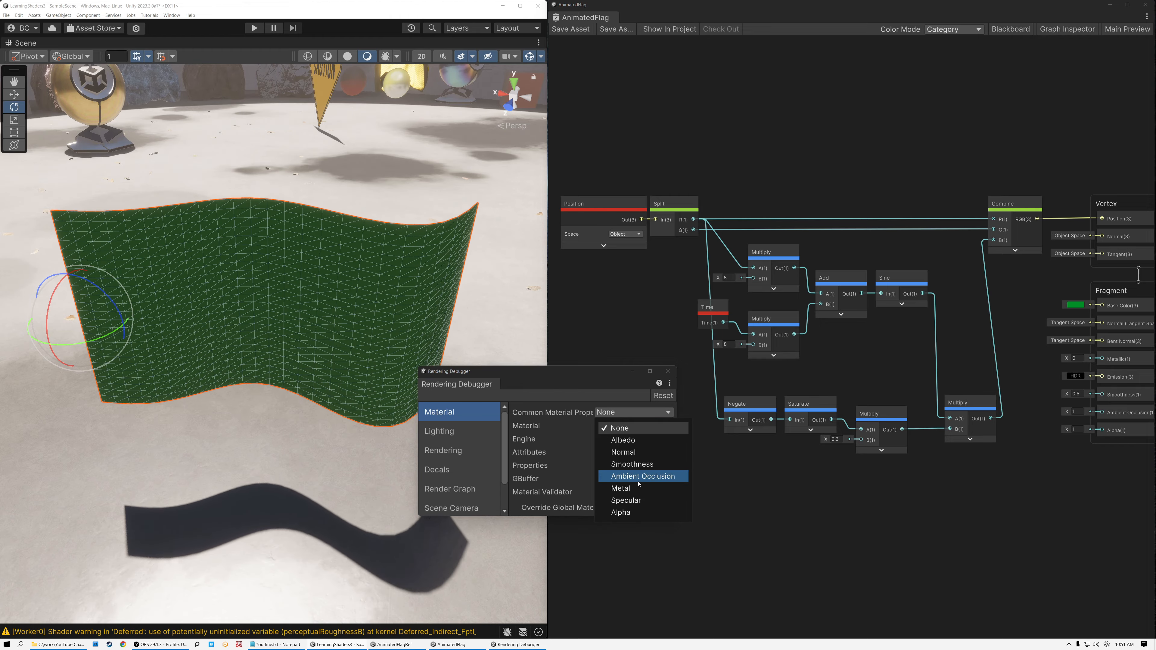
{"action": "left_click", "coordinate": [633, 452]}
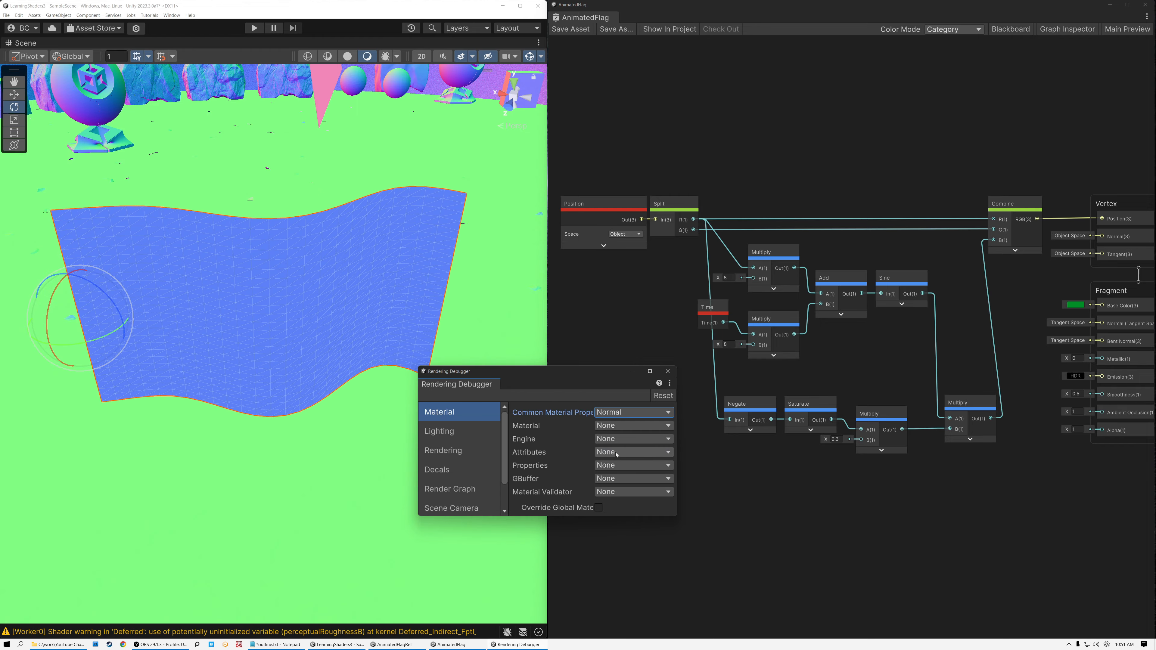
{"action": "left_click_drag", "start_coordinate": [582, 367], "coordinate": [626, 444]}
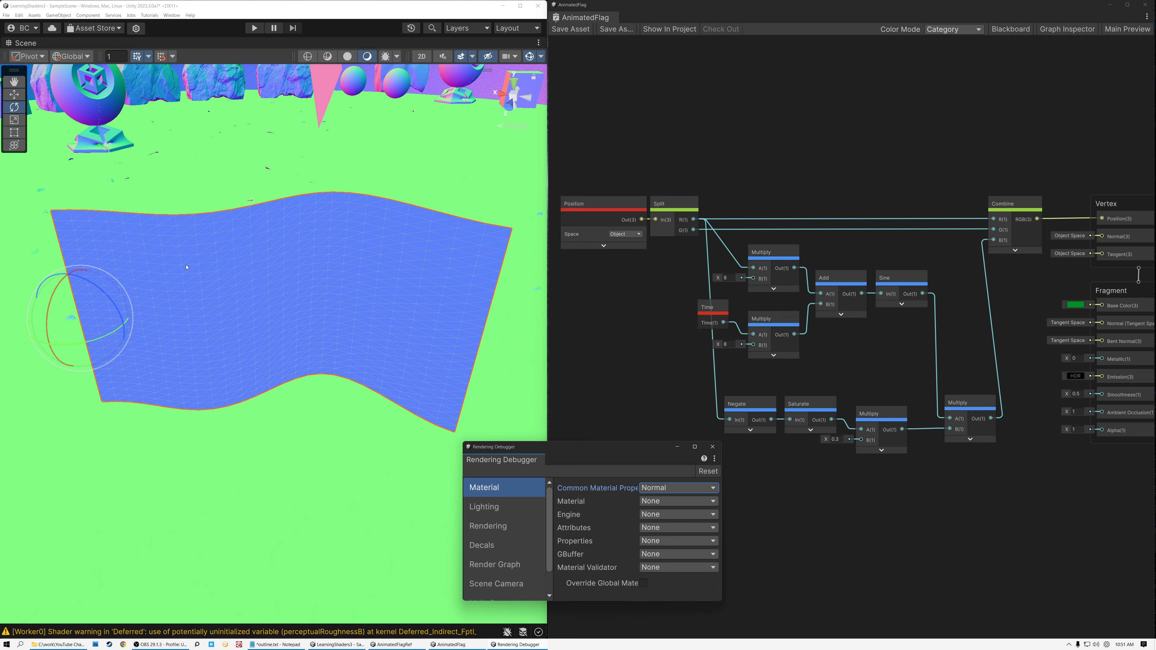
- Compare the normals displayed on the spheres elsewhere in the scene with those of the waving flag
{"action": "right_click_drag", "start_coordinate": [194, 274], "coordinate": [518, 341]}
{"action": "left_click_drag", "start_coordinate": [341, 357], "coordinate": [223, 357], "text": "alt"}
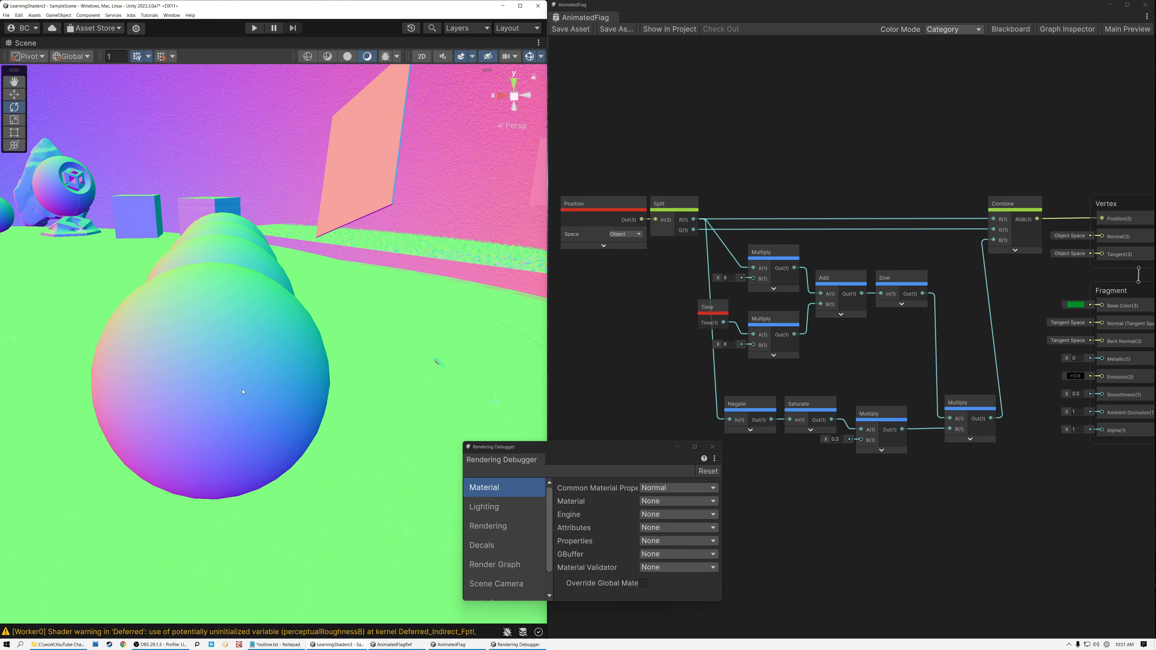
{"action": "right_click_drag", "start_coordinate": [243, 392], "coordinate": [194, 312]}
{"action": "left_click", "coordinate": [194, 311]}
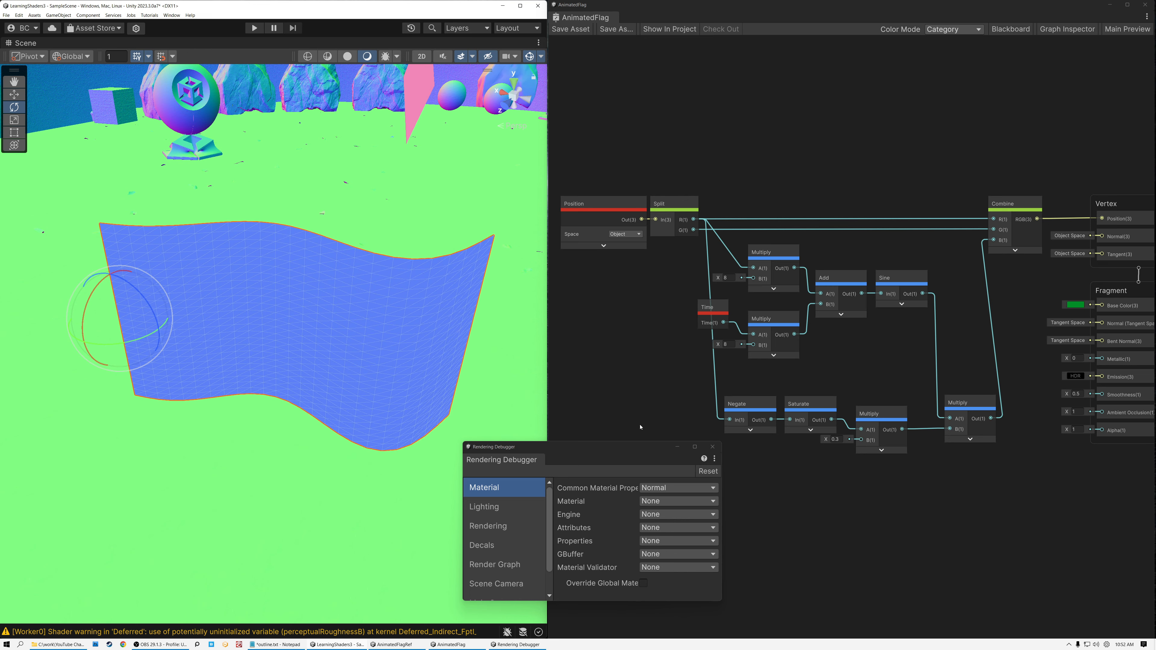
- Move the Rendering Debugger off the graph, and connect the Add output to a new Cosine node with its preview collapsed below the offset nodes
{"action": "left_click_drag", "start_coordinate": [642, 448], "coordinate": [235, 463]}
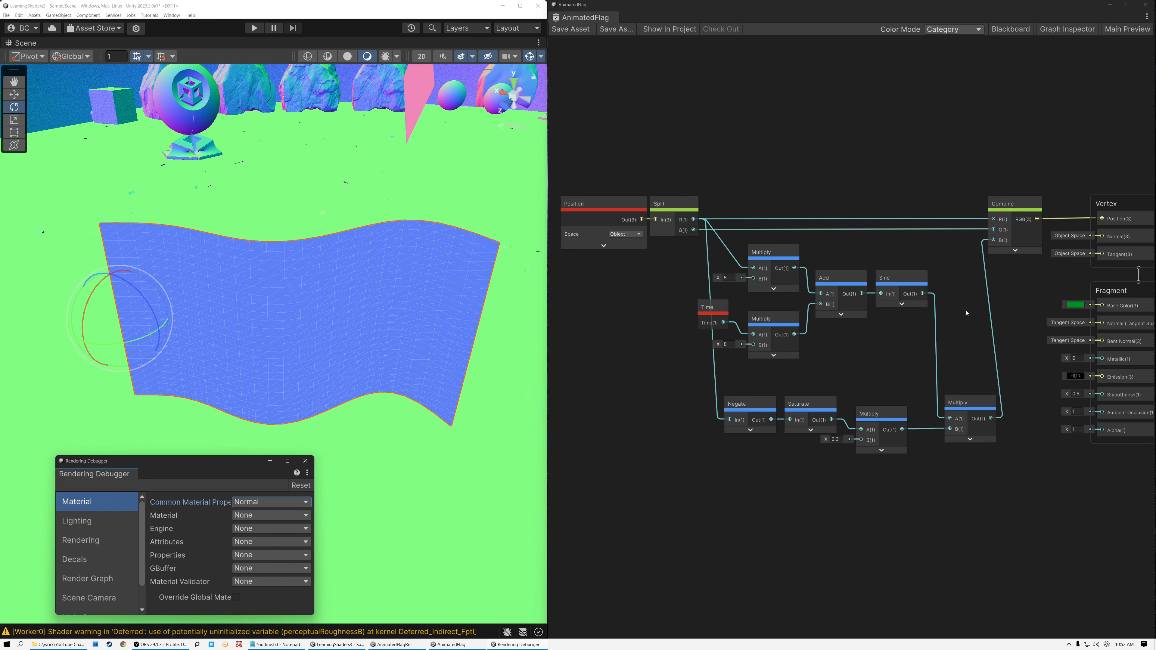
{"action": "middle_click_drag", "start_coordinate": [883, 345], "coordinate": [835, 301]}
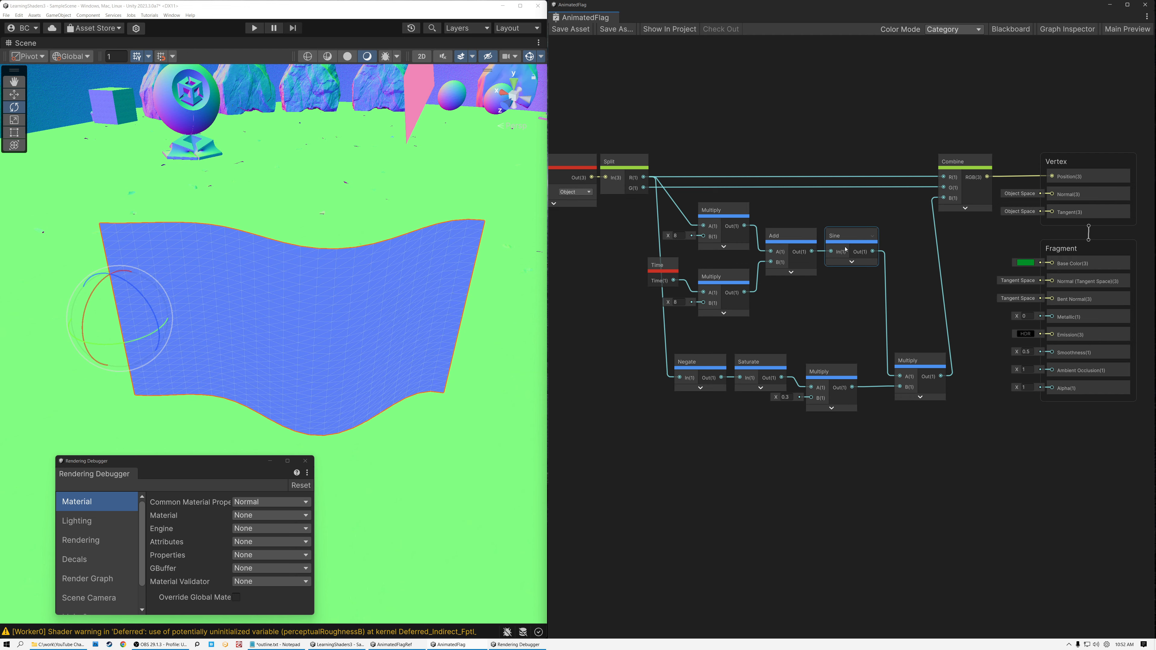
{"action": "left_click", "coordinate": [845, 235]}
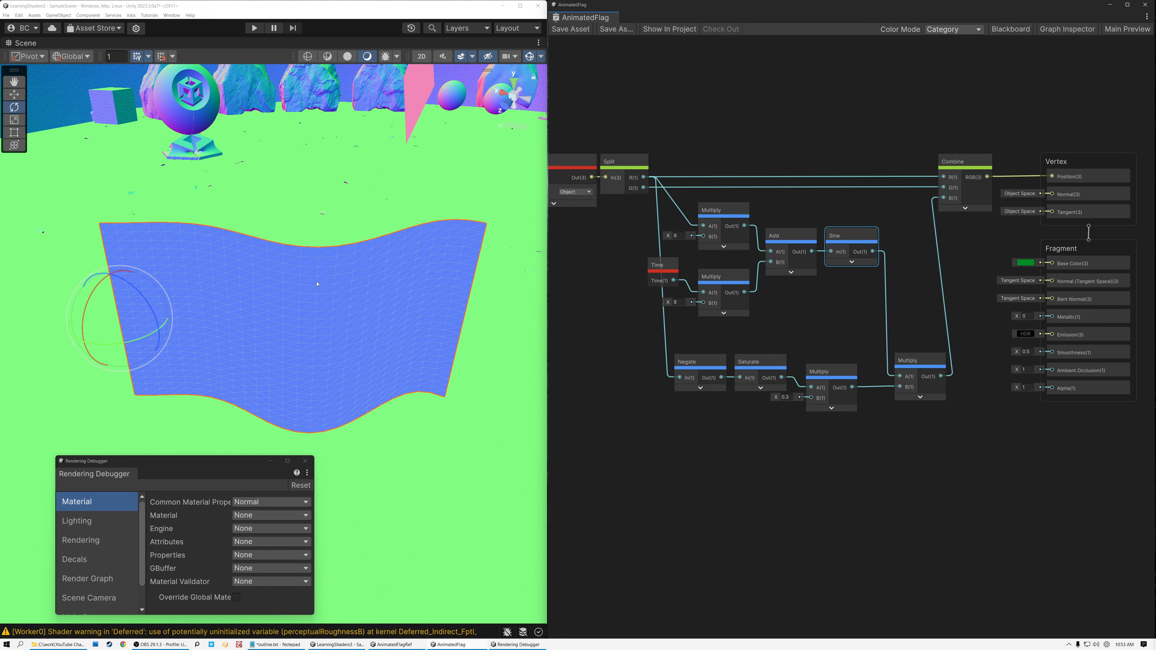
{"action": "middle_click_drag", "start_coordinate": [818, 302], "coordinate": [806, 269]}
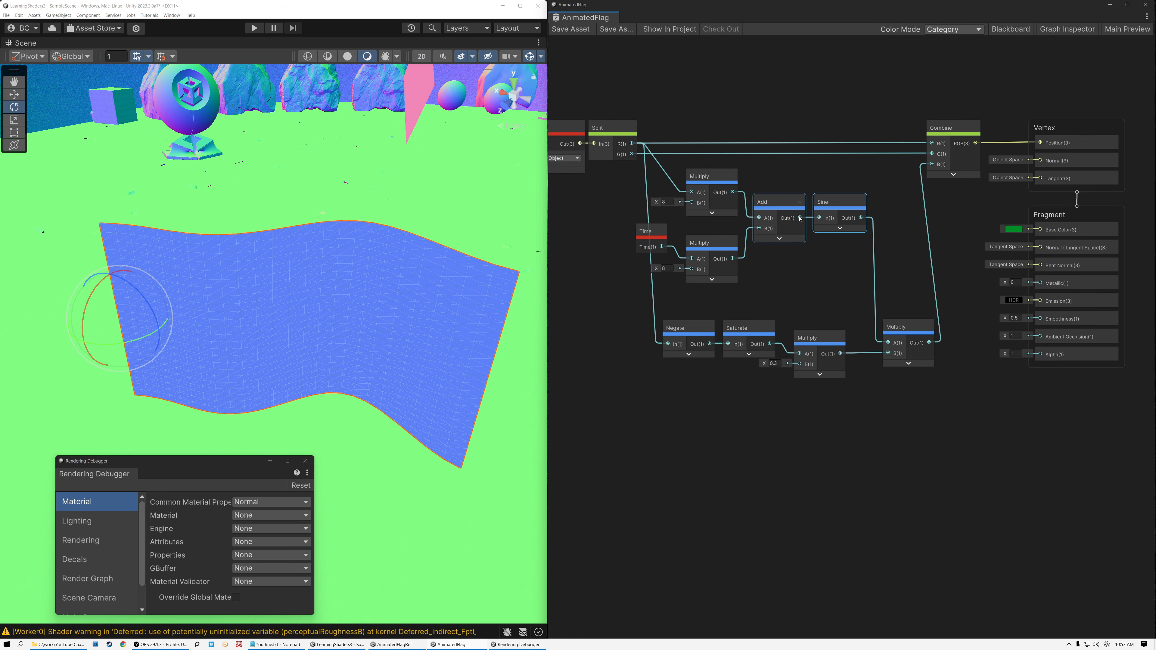
{"action": "left_click_drag", "start_coordinate": [800, 218], "coordinate": [779, 454]}
{"action": "type", "text": "co"}
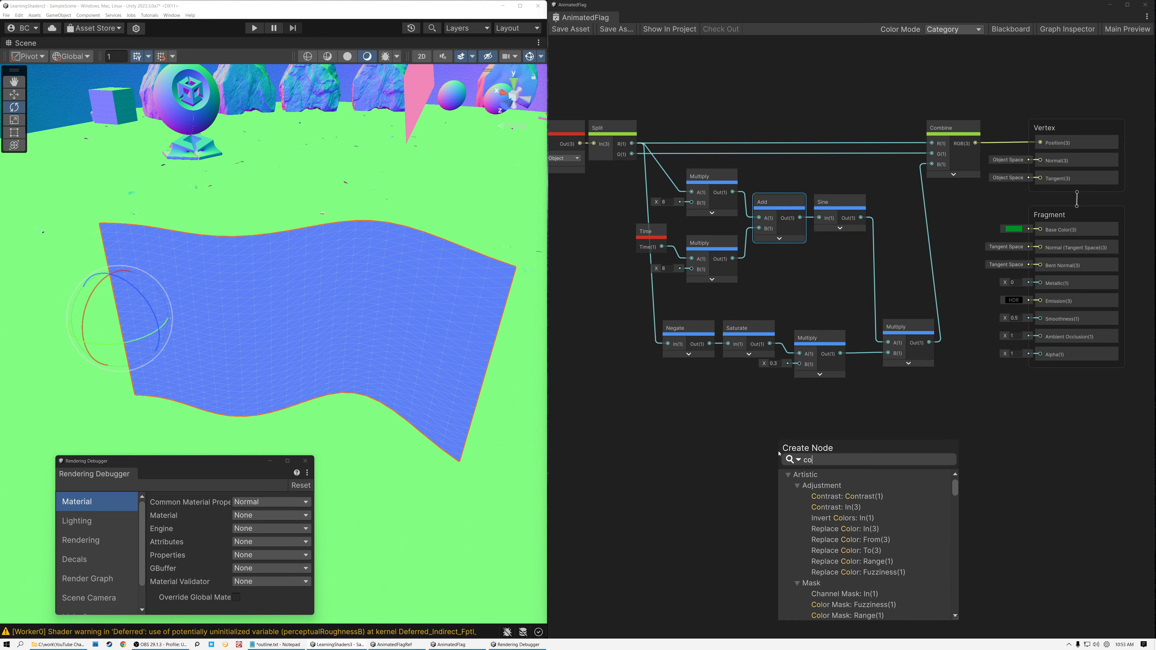
{"action": "type", "text": "sine"}
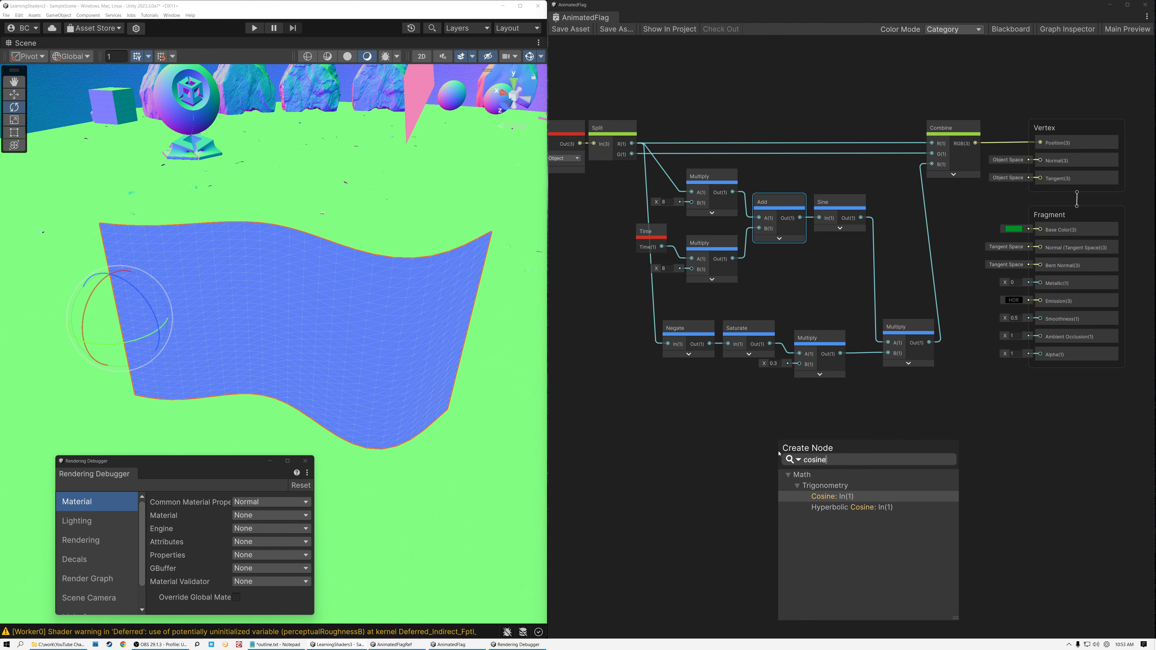
{"action": "left_click", "coordinate": [824, 496]}
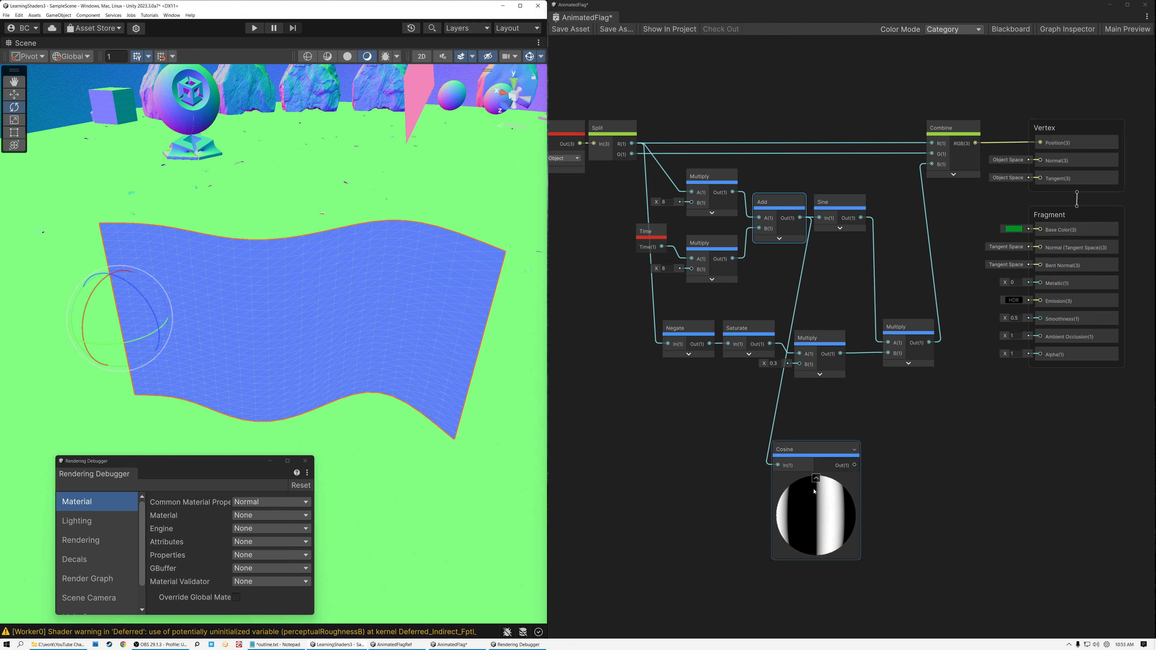
{"action": "left_click", "coordinate": [815, 478]}
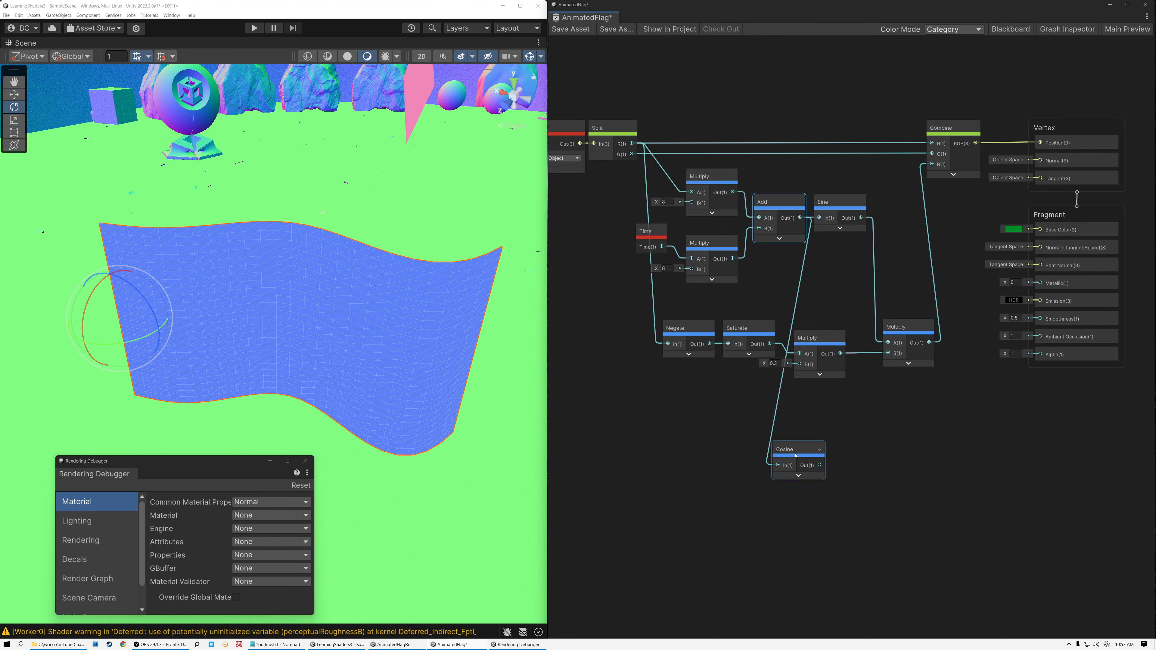
{"action": "left_click_drag", "start_coordinate": [804, 457], "coordinate": [772, 453]}
- Feed the Cosine output into a new One Minus node placed beside it, and check the cosine preview before collapsing it again
{"action": "key", "text": "space"}
{"action": "type", "text": "one"}
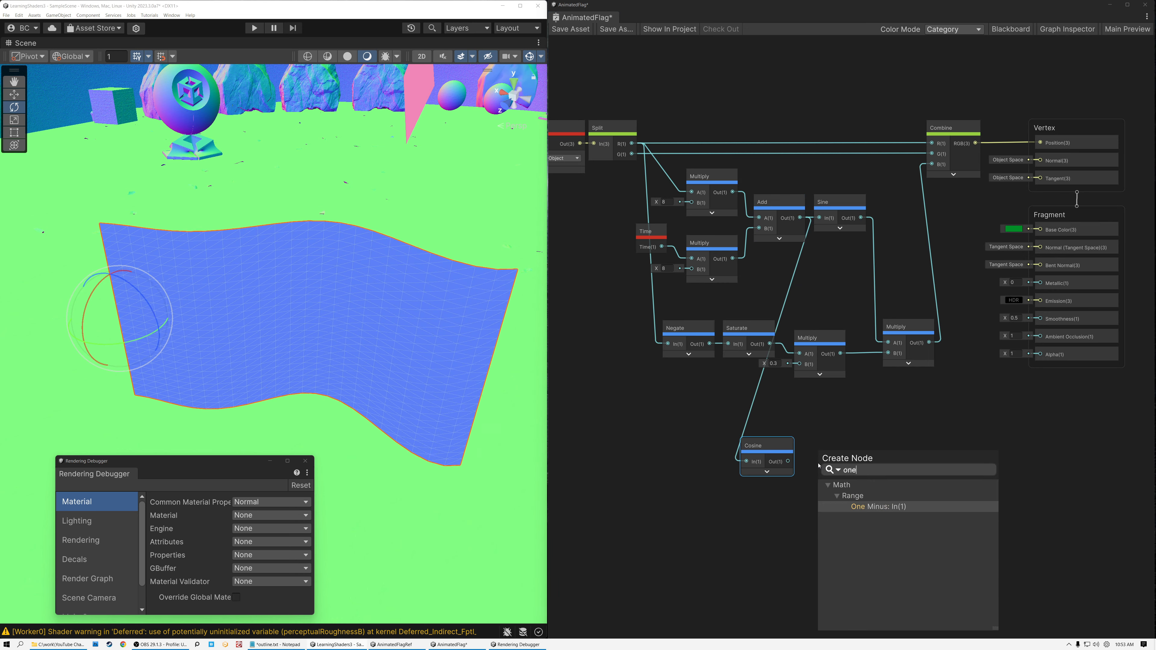
{"action": "left_click", "coordinate": [857, 509]}
{"action": "left_click", "coordinate": [767, 471]}
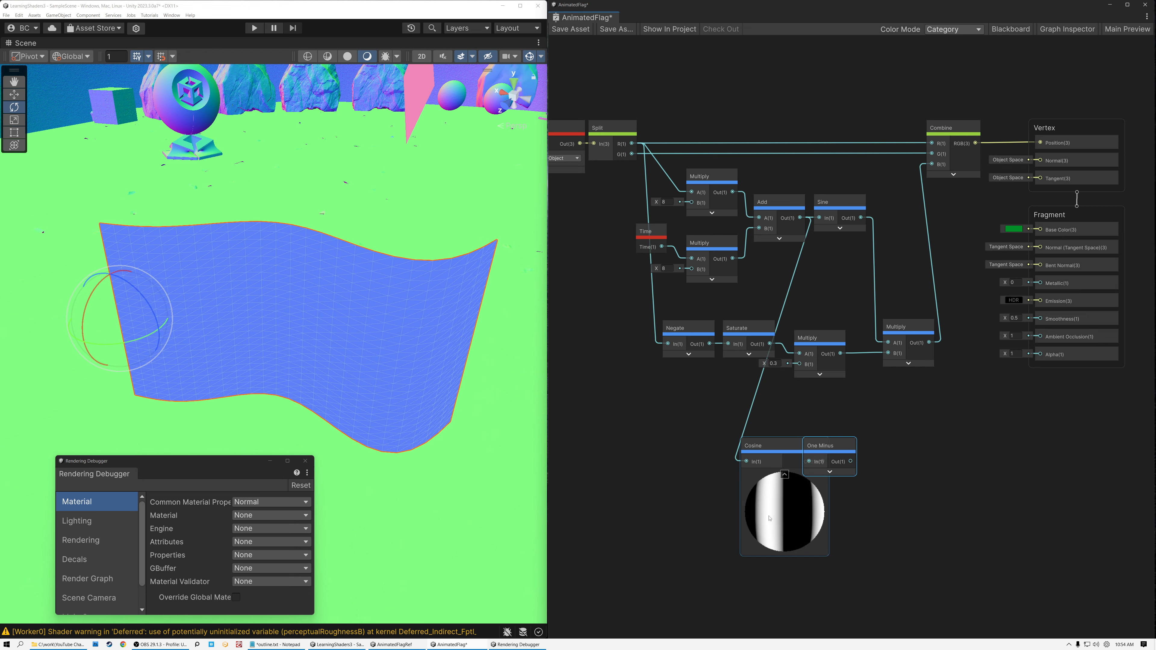
{"action": "scroll", "coordinate": [765, 517], "scroll_direction": "up", "scroll_amount": 5}
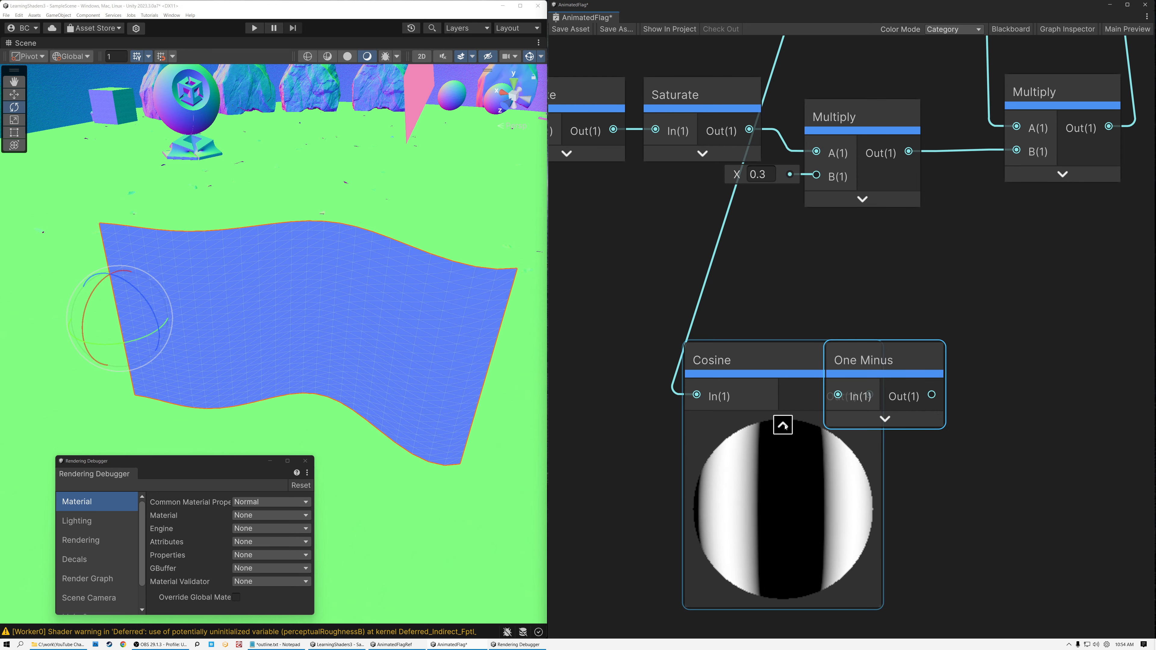
{"action": "left_click", "coordinate": [783, 426]}
{"action": "left_click_drag", "start_coordinate": [856, 377], "coordinate": [840, 377]}
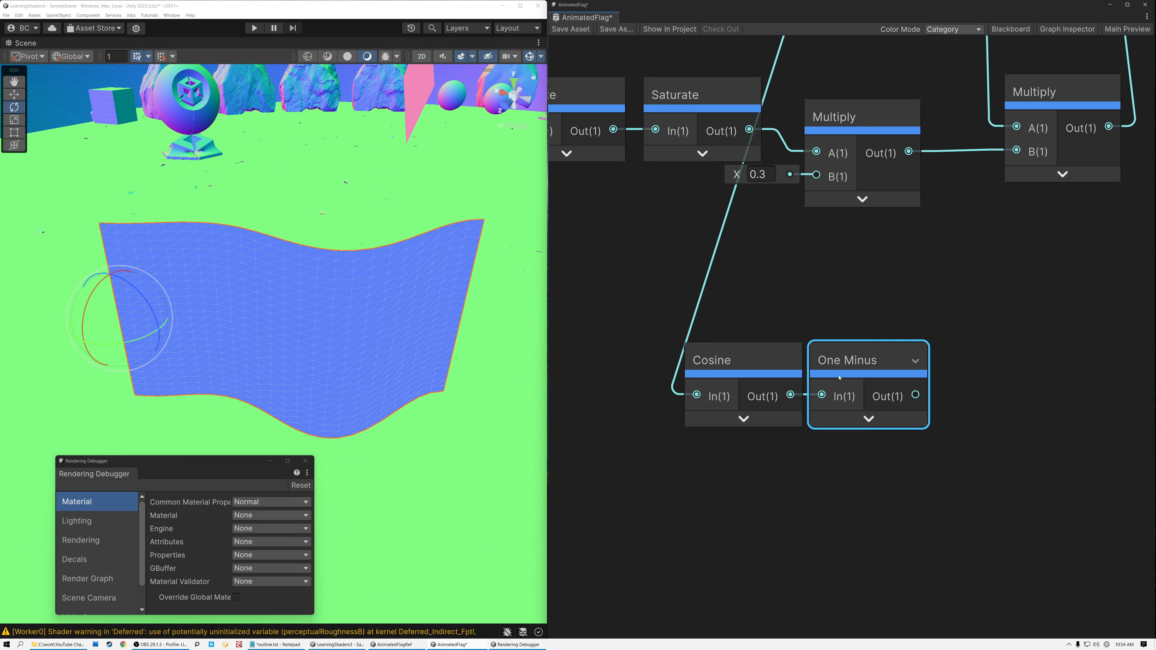
- Add a Vector 3 node, connect the One Minus output to its X input, and set Z to 1
{"action": "scroll", "coordinate": [839, 376], "scroll_direction": "down", "scroll_amount": 5}
{"action": "scroll", "coordinate": [797, 412], "scroll_direction": "up", "scroll_amount": 2}
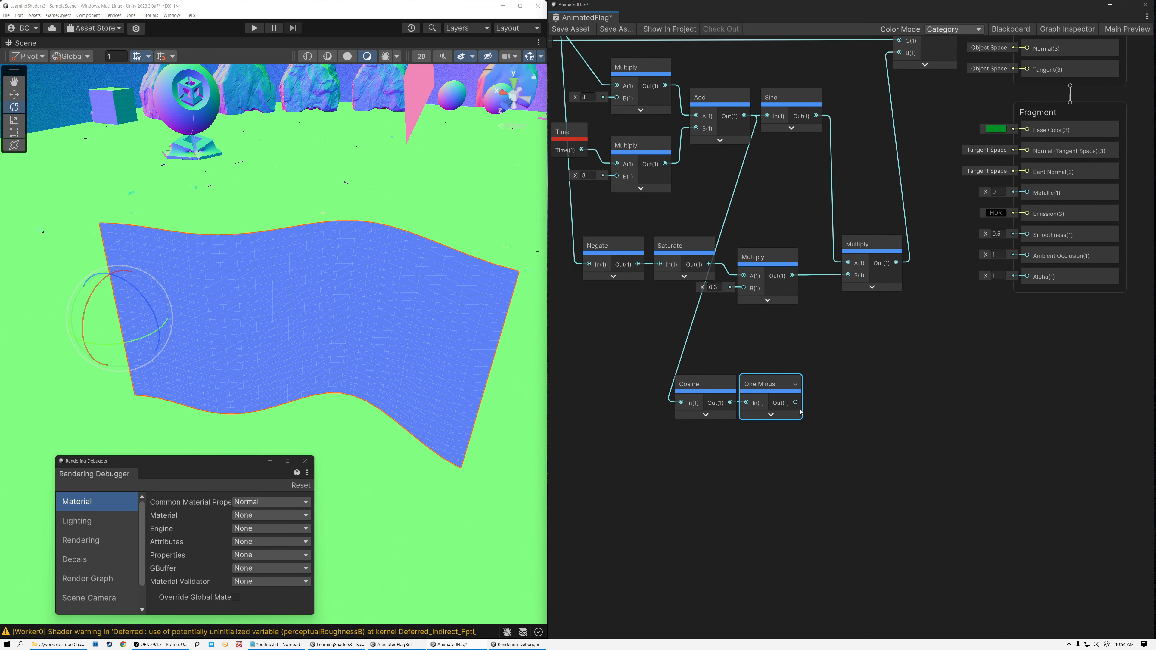
{"action": "key", "text": "space"}
{"action": "type", "text": "ve"}
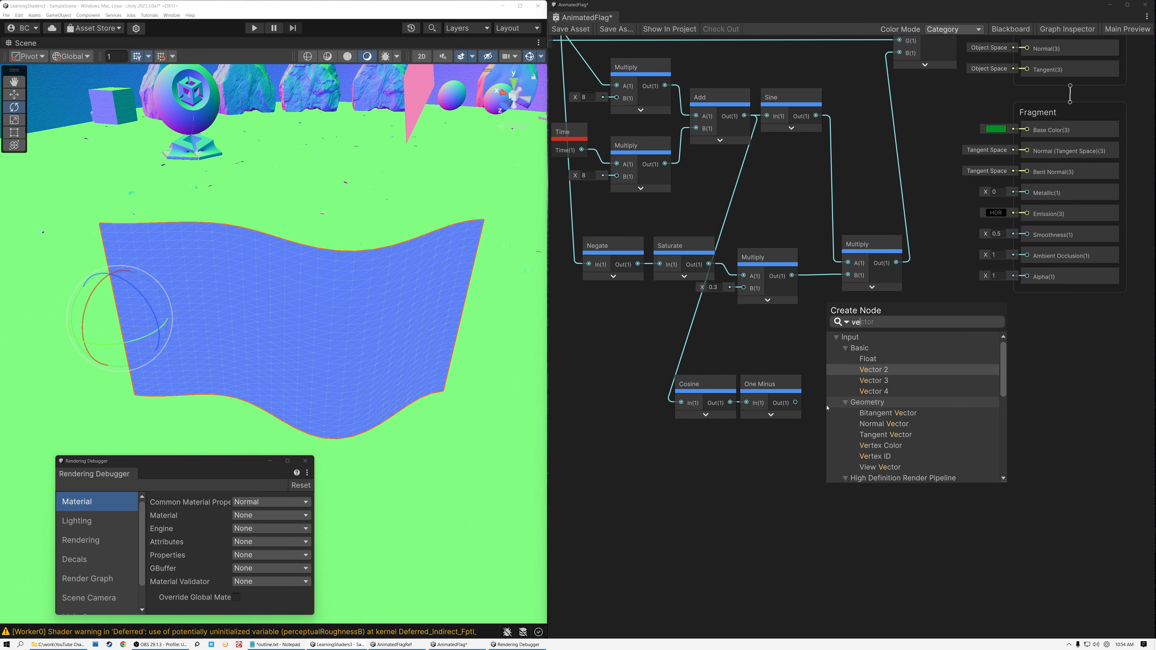
{"action": "left_click", "coordinate": [873, 380]}
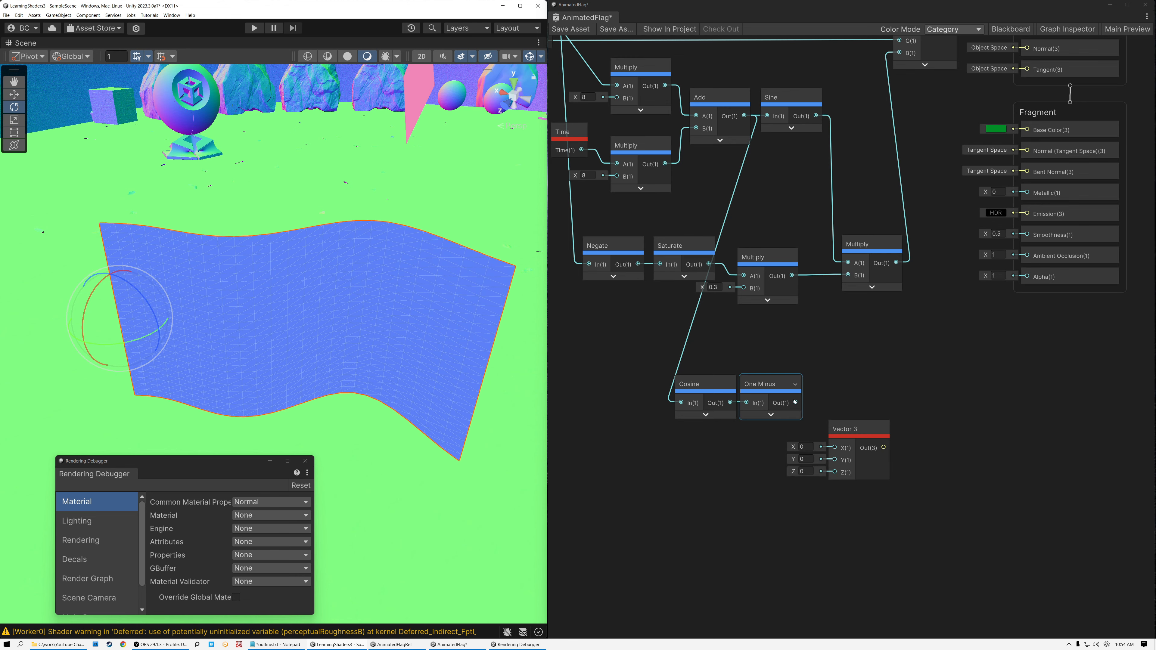
{"action": "left_click_drag", "start_coordinate": [795, 403], "coordinate": [838, 432]}
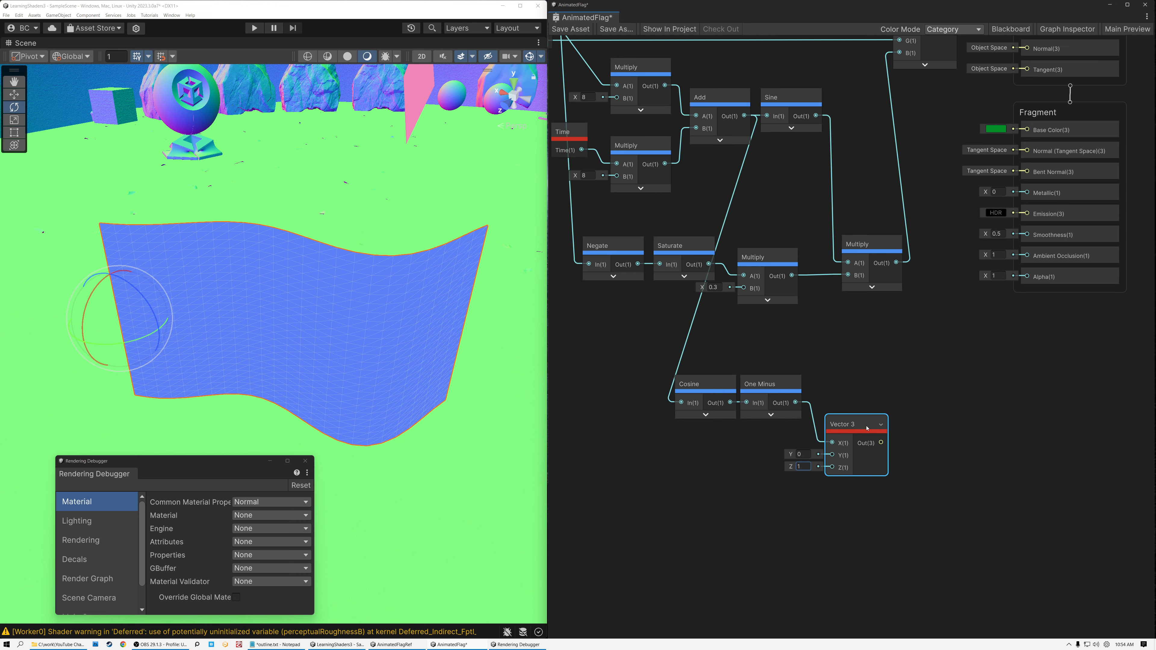
- Connect the Vector 3 output to a new Preview node and place it right beside the Vector 3
{"action": "left_click_drag", "start_coordinate": [848, 430], "coordinate": [945, 439]}
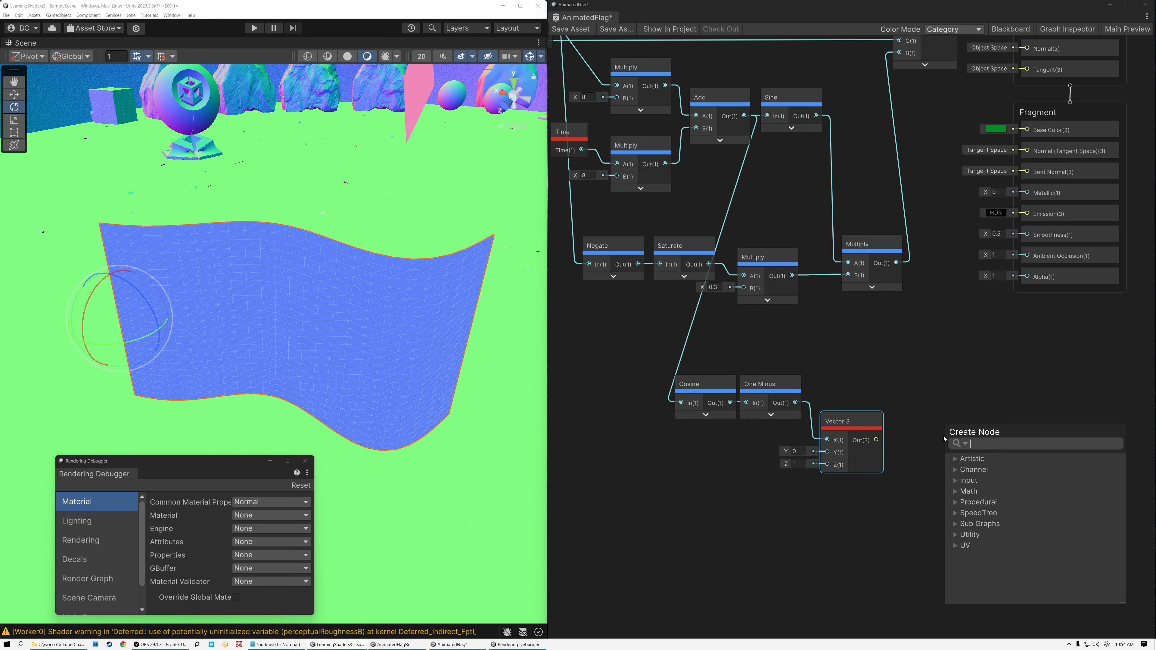
{"action": "type", "text": "preview"}
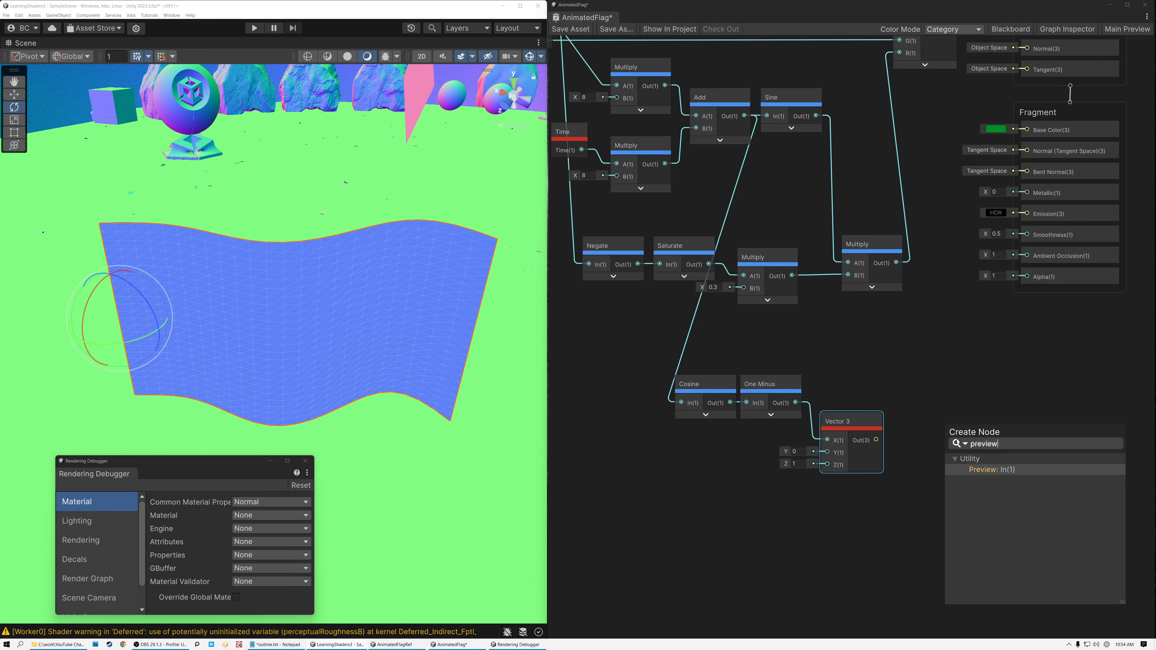
{"action": "key", "text": "Return"}
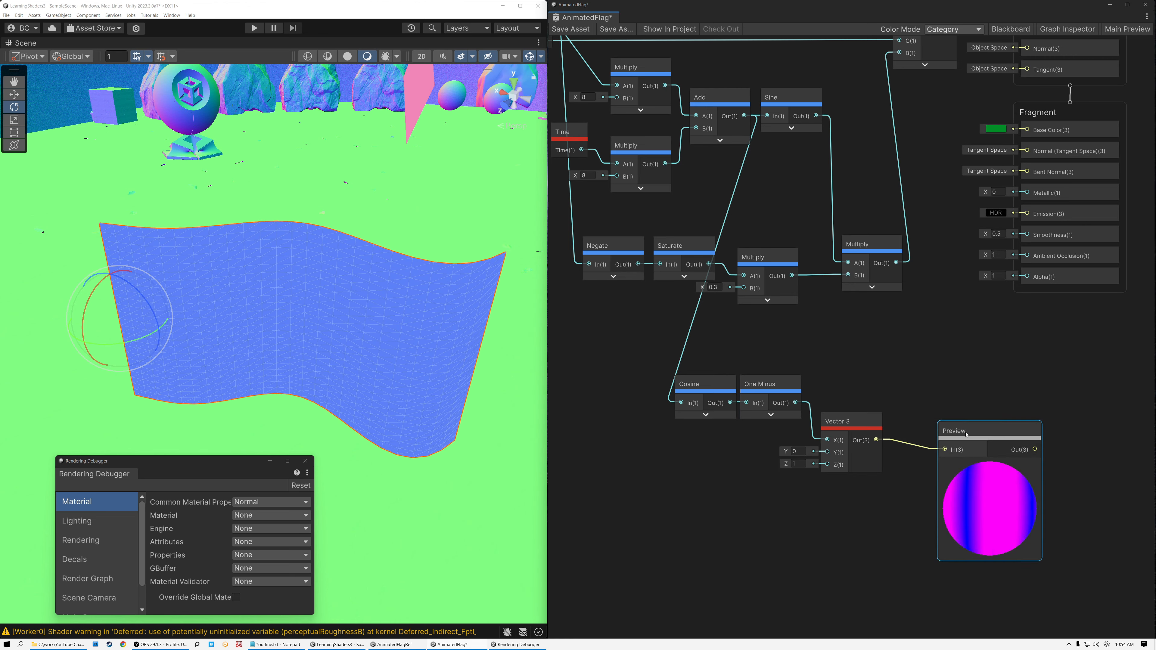
{"action": "left_click_drag", "start_coordinate": [966, 434], "coordinate": [921, 425]}
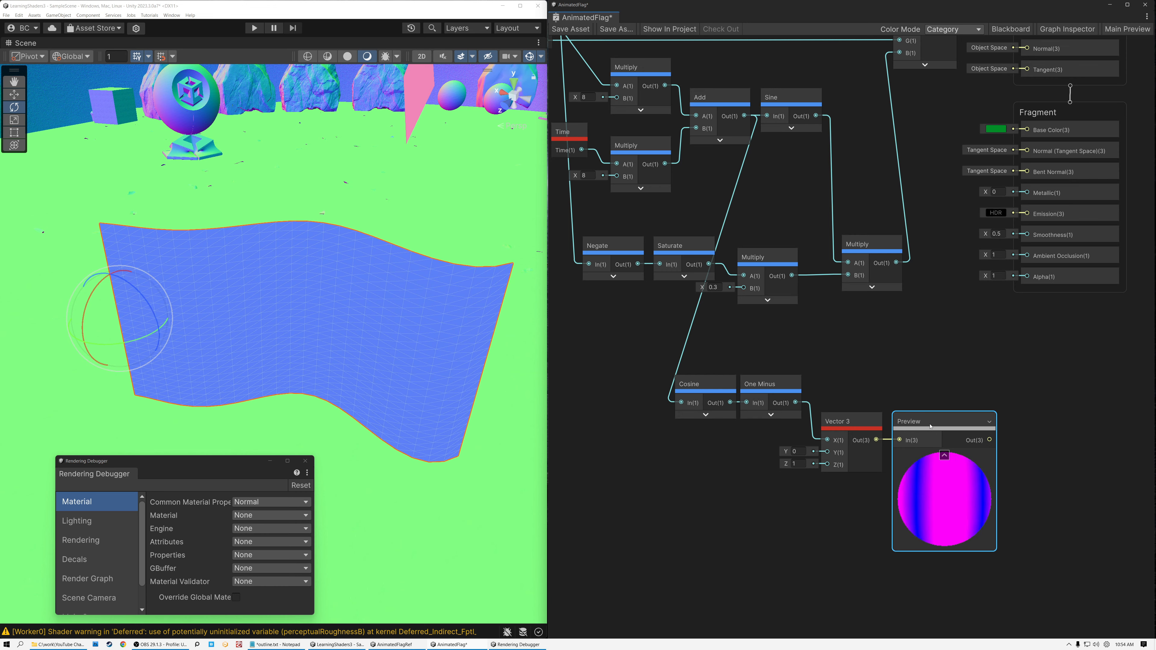
- Delete the Preview node, connect the Vector 3 output to the Vertex Normal input, and save the graph
{"action": "key", "text": "Delete"}
{"action": "left_click_drag", "start_coordinate": [876, 440], "coordinate": [1027, 184]}
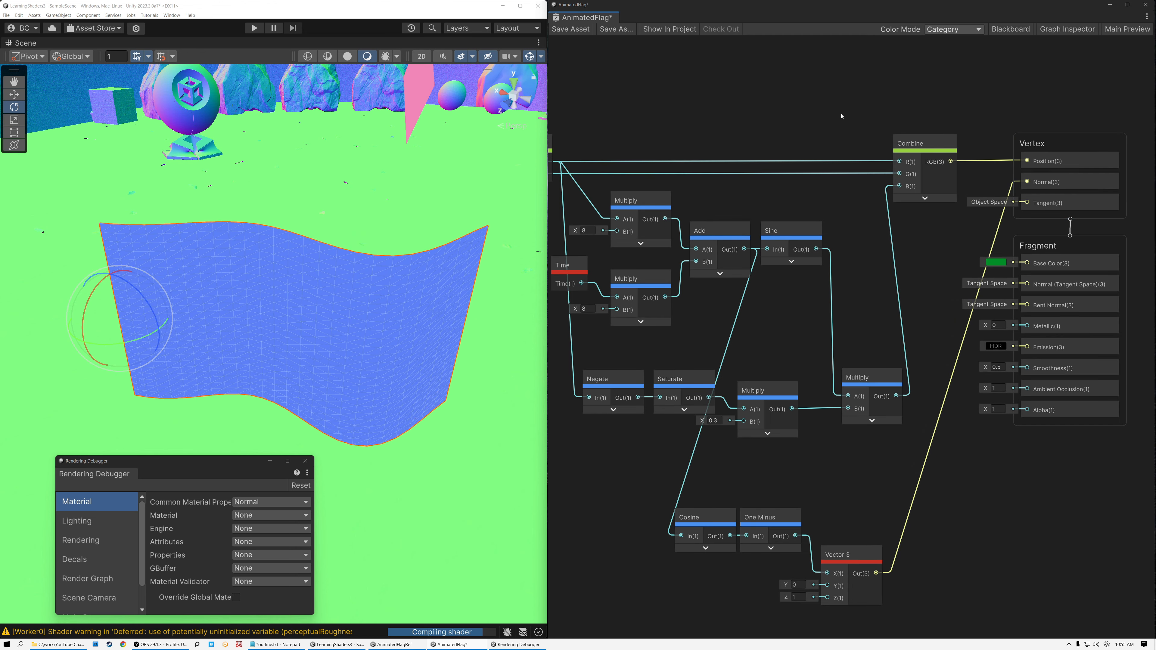
{"action": "left_click", "coordinate": [571, 29]}
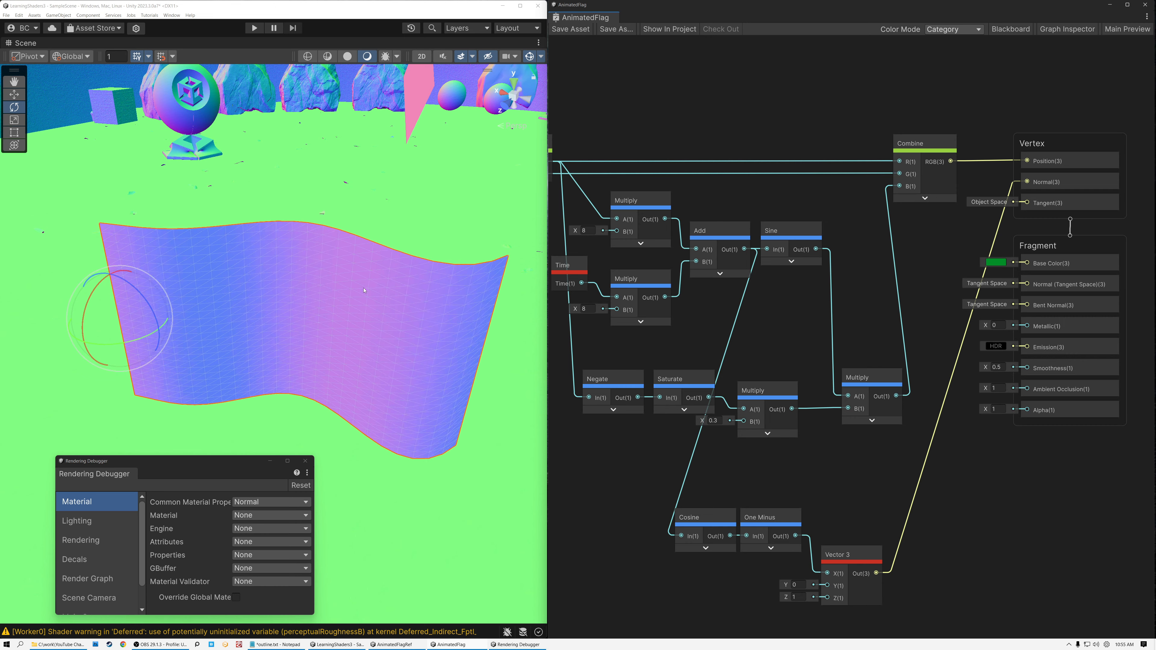
- Disconnect the Time Multiply from the Add node's B input, save, and inspect the paused flag's normals from both sides
{"action": "middle_click_drag", "start_coordinate": [598, 270], "coordinate": [679, 260]}
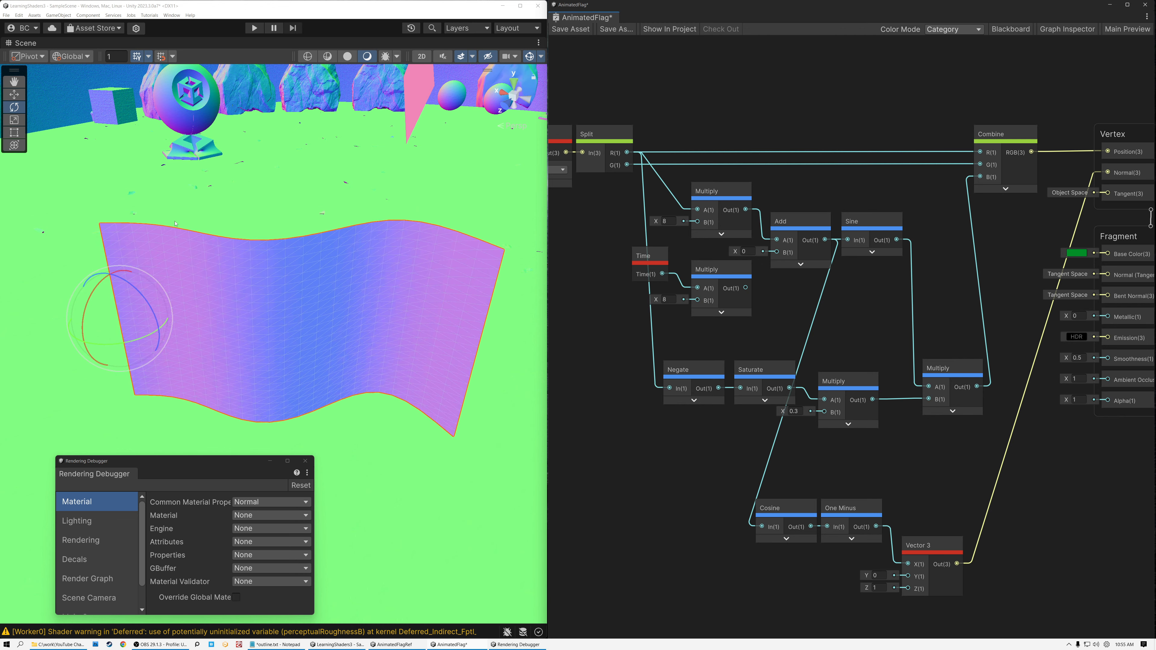
{"action": "left_click", "coordinate": [571, 29]}
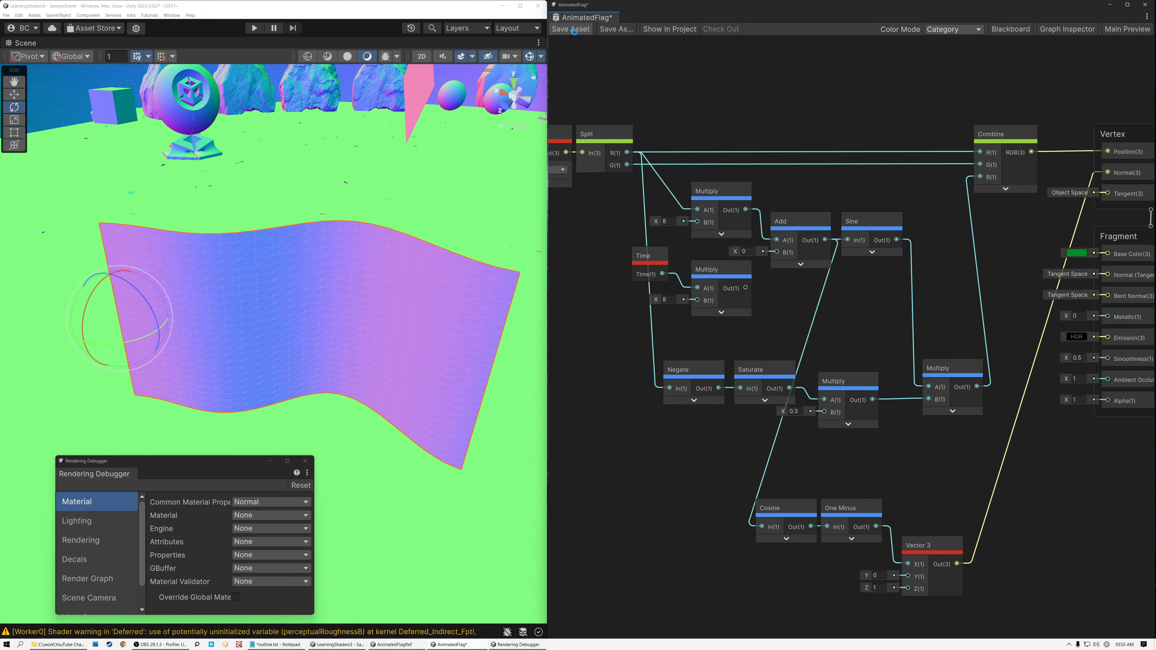
{"action": "right_click_drag", "start_coordinate": [272, 291], "coordinate": [371, 278]}
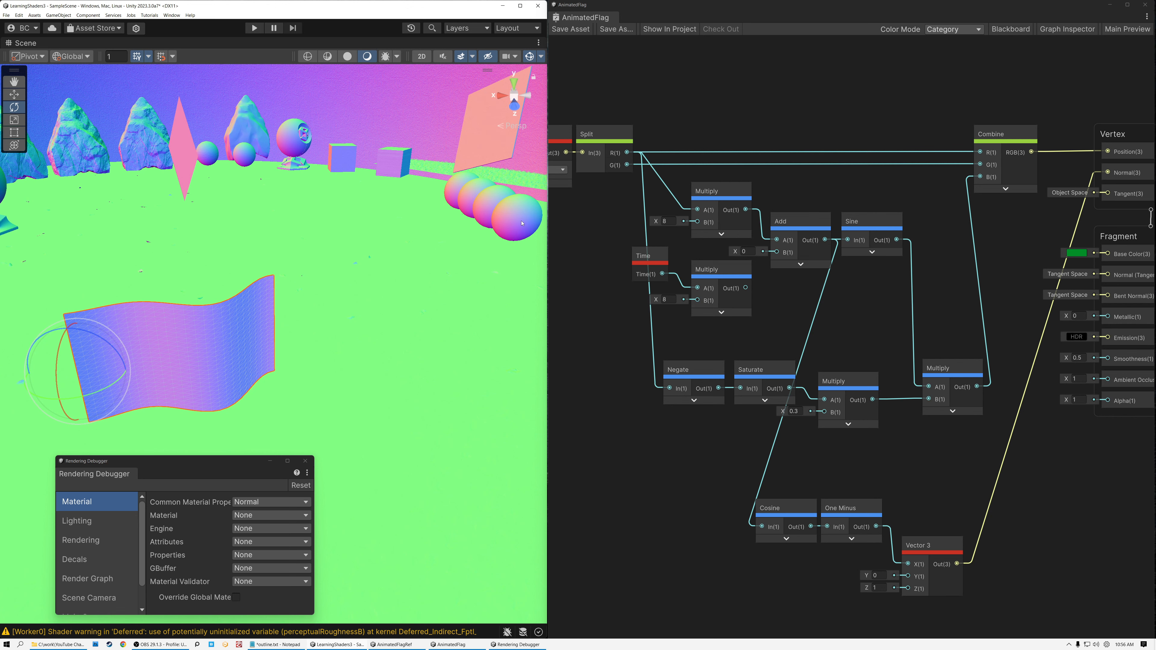
{"action": "right_click_drag", "start_coordinate": [341, 288], "coordinate": [145, 316]}
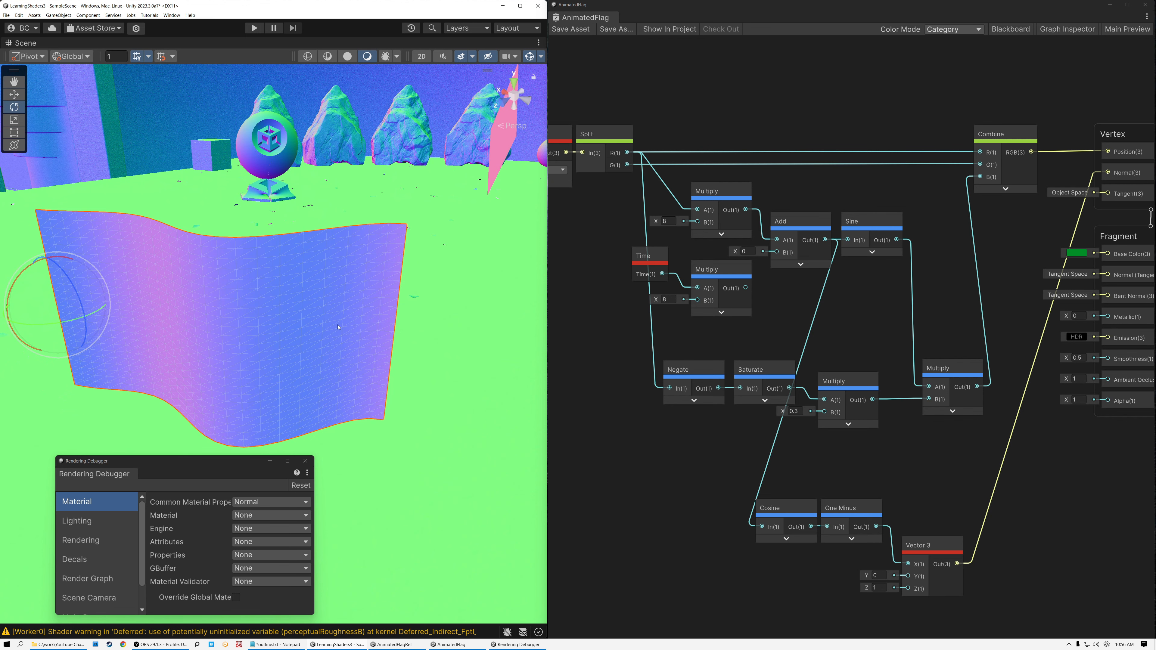
{"action": "left_click_drag", "start_coordinate": [304, 310], "coordinate": [439, 306], "text": "alt"}
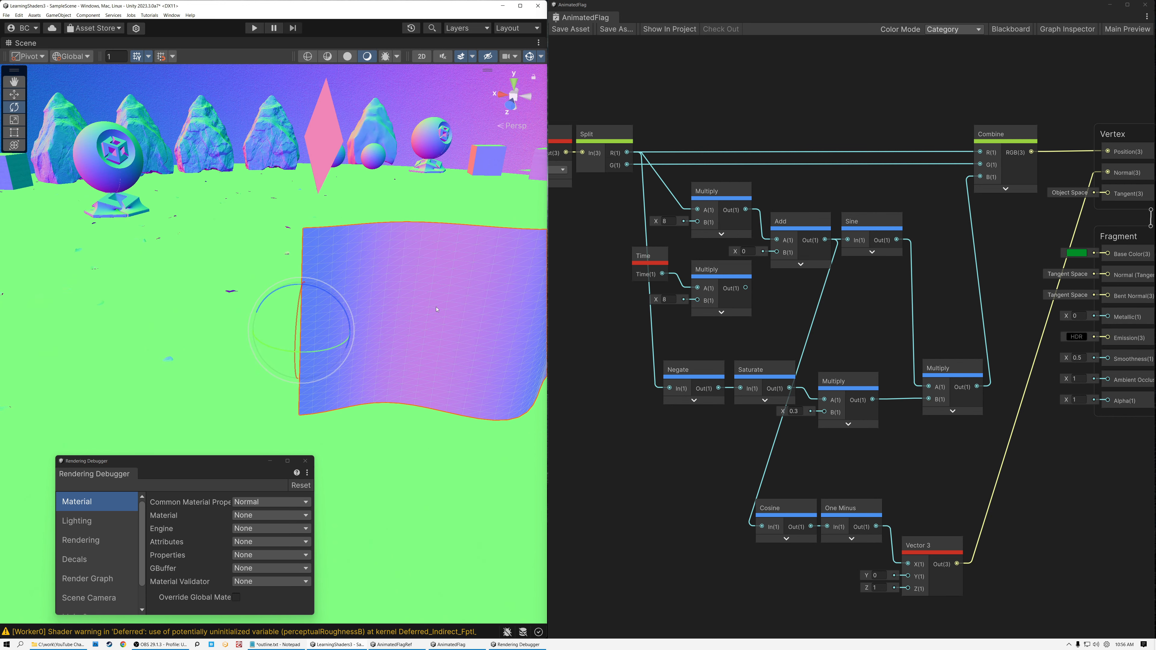
{"action": "right_click_drag", "start_coordinate": [433, 303], "coordinate": [248, 286]}
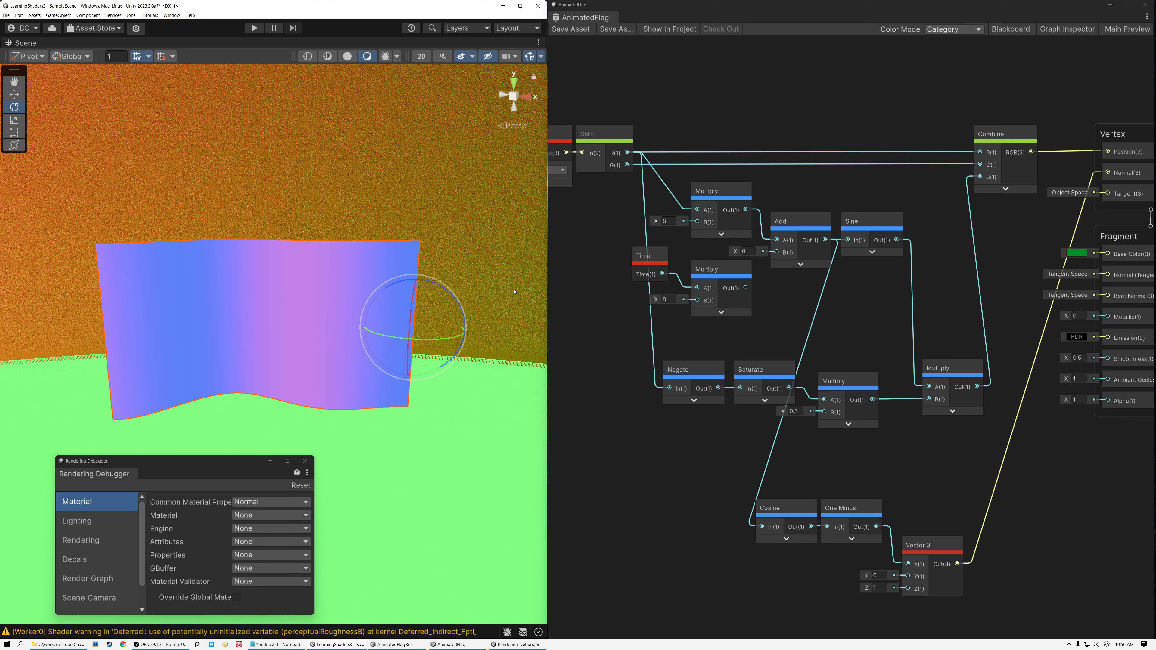
- Set the graph's Double Sided Mode to FlippedNormals, save, and check the flag's normals from both sides
{"action": "right_click", "coordinate": [794, 302]}
{"action": "left_click", "coordinate": [791, 299]}
{"action": "middle_click_drag", "start_coordinate": [794, 296], "coordinate": [666, 297]}
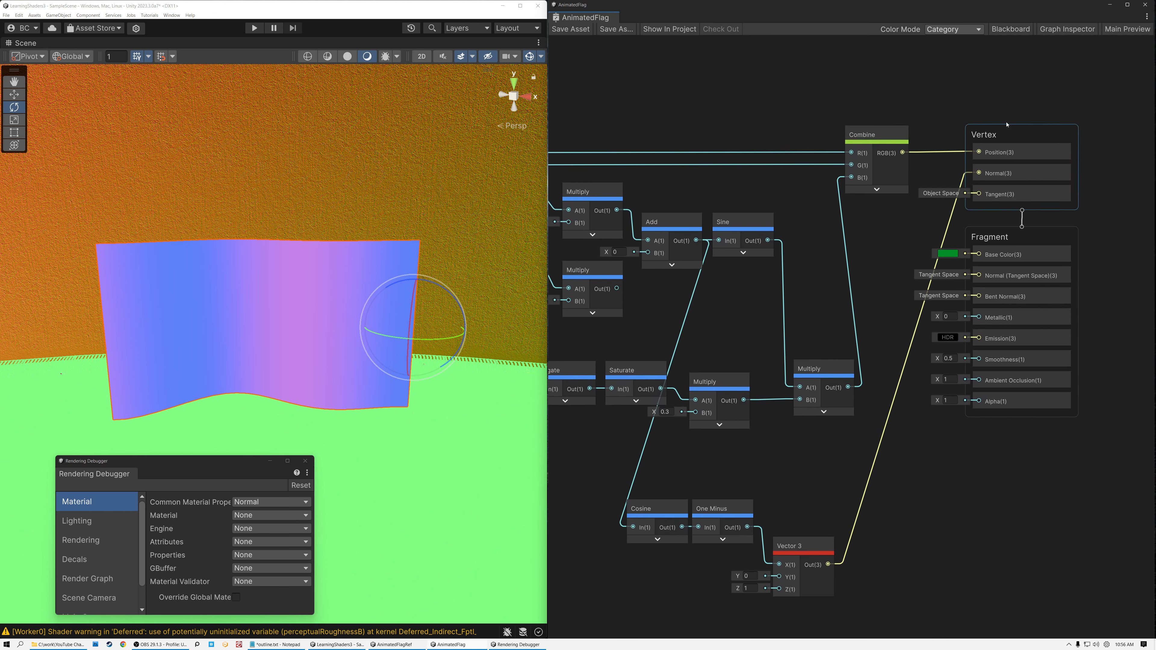
{"action": "left_click", "coordinate": [1063, 31]}
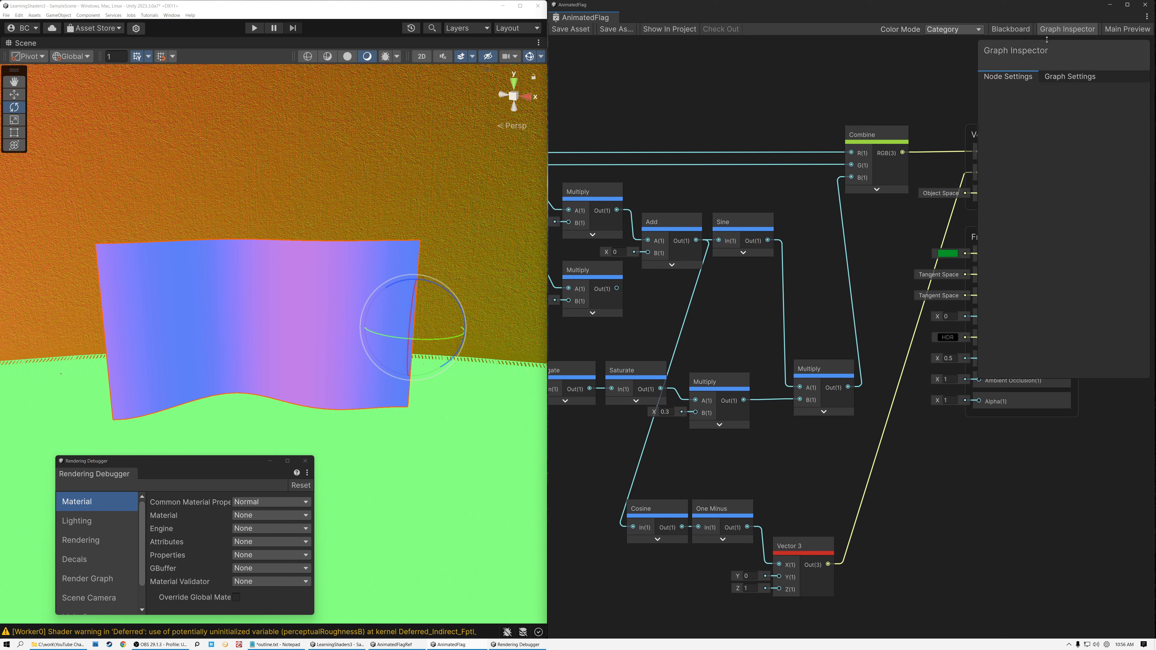
{"action": "left_click", "coordinate": [1060, 78]}
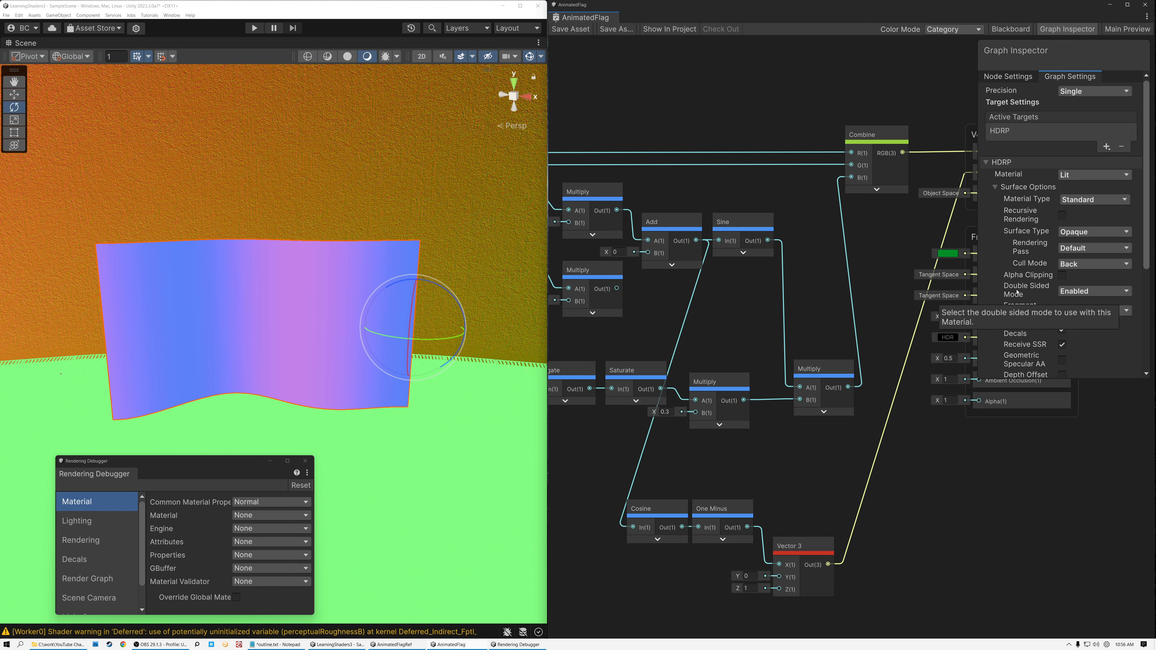
{"action": "left_click", "coordinate": [1070, 293]}
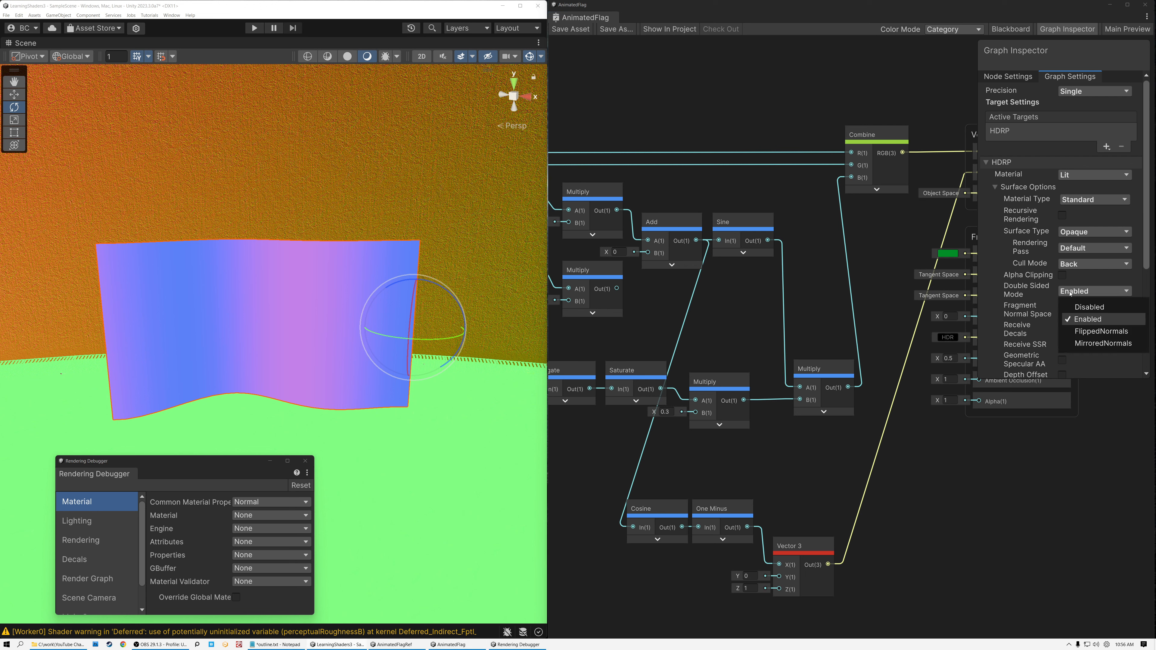
{"action": "left_click", "coordinate": [1087, 331]}
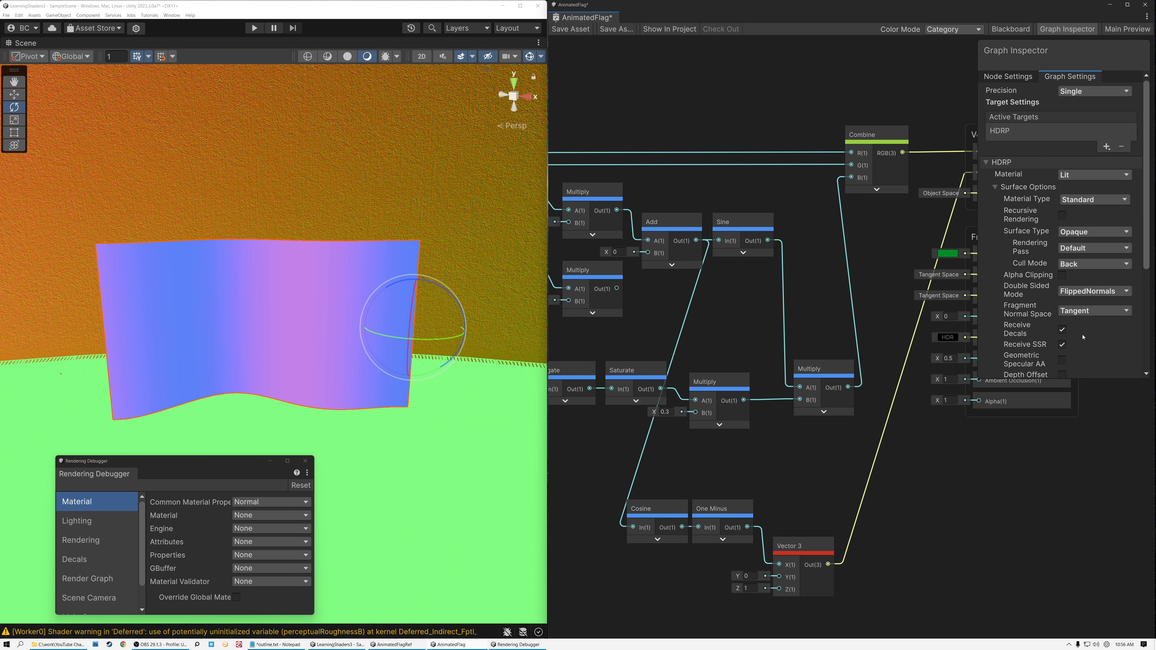
{"action": "left_click", "coordinate": [572, 31]}
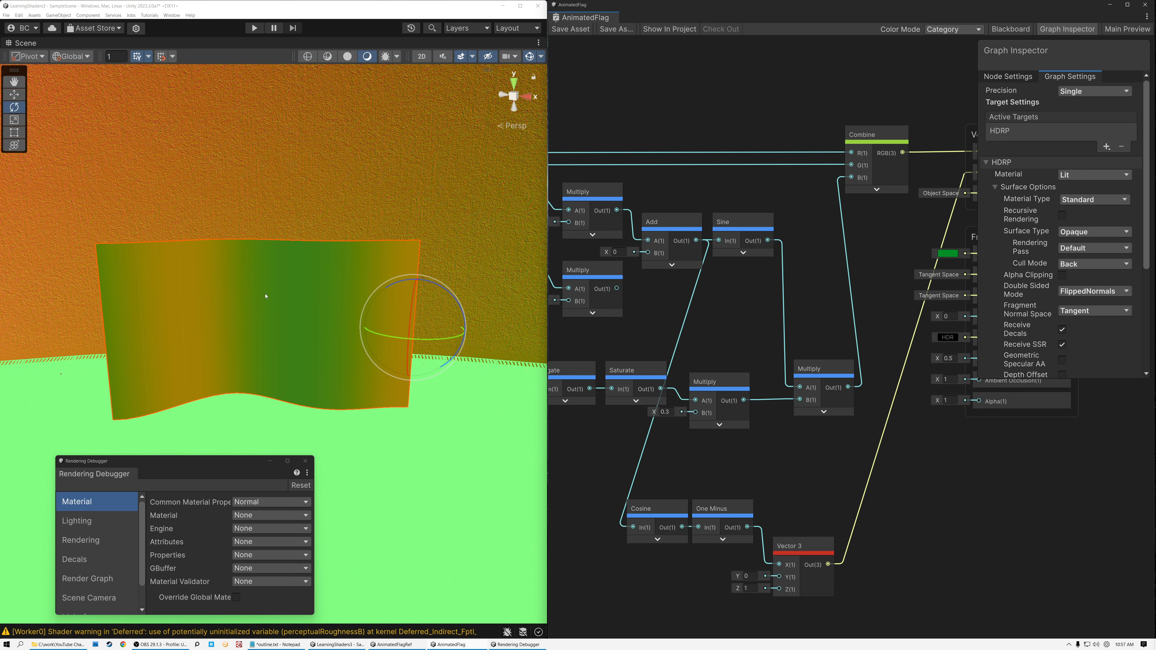
{"action": "right_click_drag", "start_coordinate": [311, 293], "coordinate": [338, 282]}
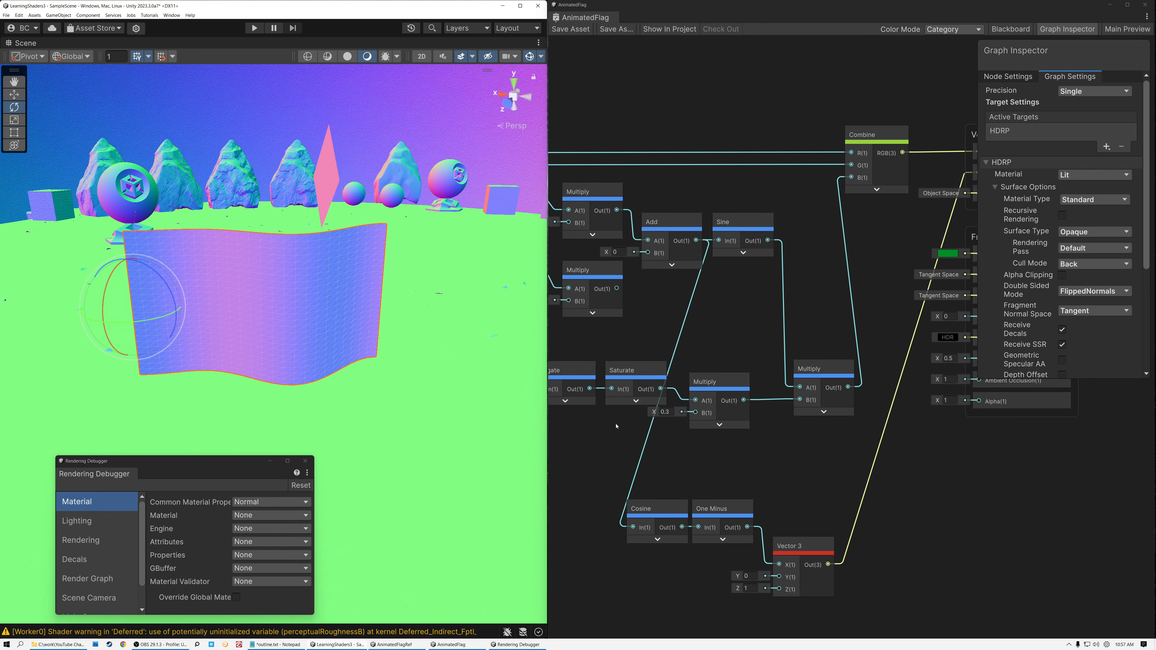
- Align the Vector 3 node in one row with the Cosine and One Minus nodes
{"action": "middle_click_drag", "start_coordinate": [735, 467], "coordinate": [738, 316]}
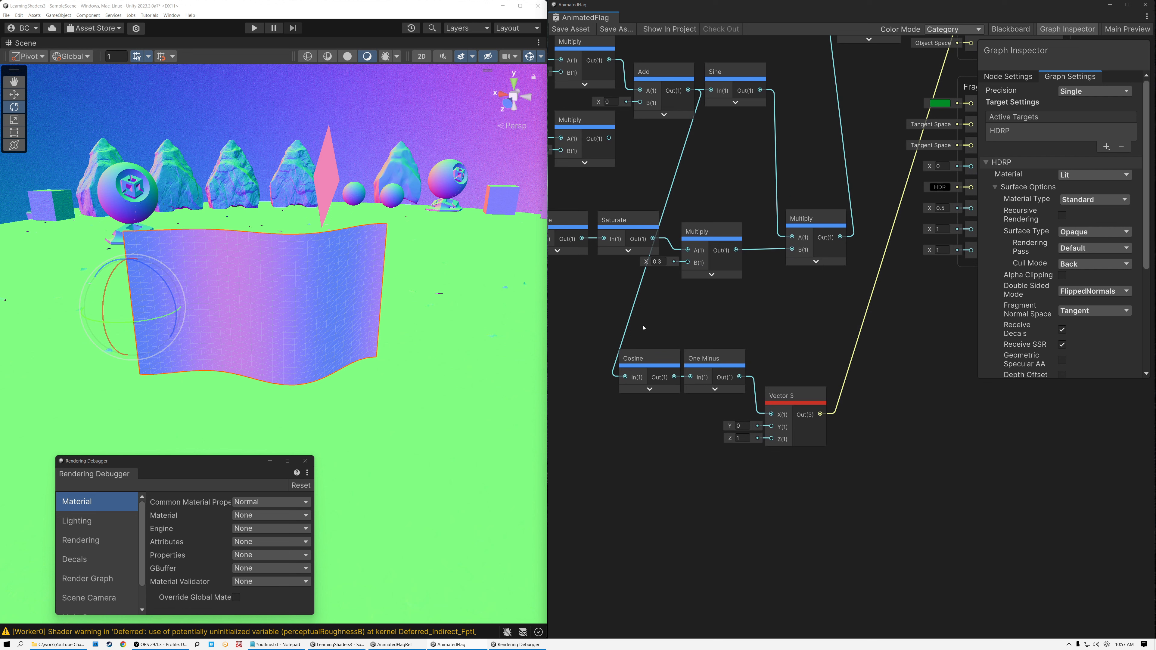
{"action": "left_click_drag", "start_coordinate": [799, 488], "coordinate": [798, 488]}
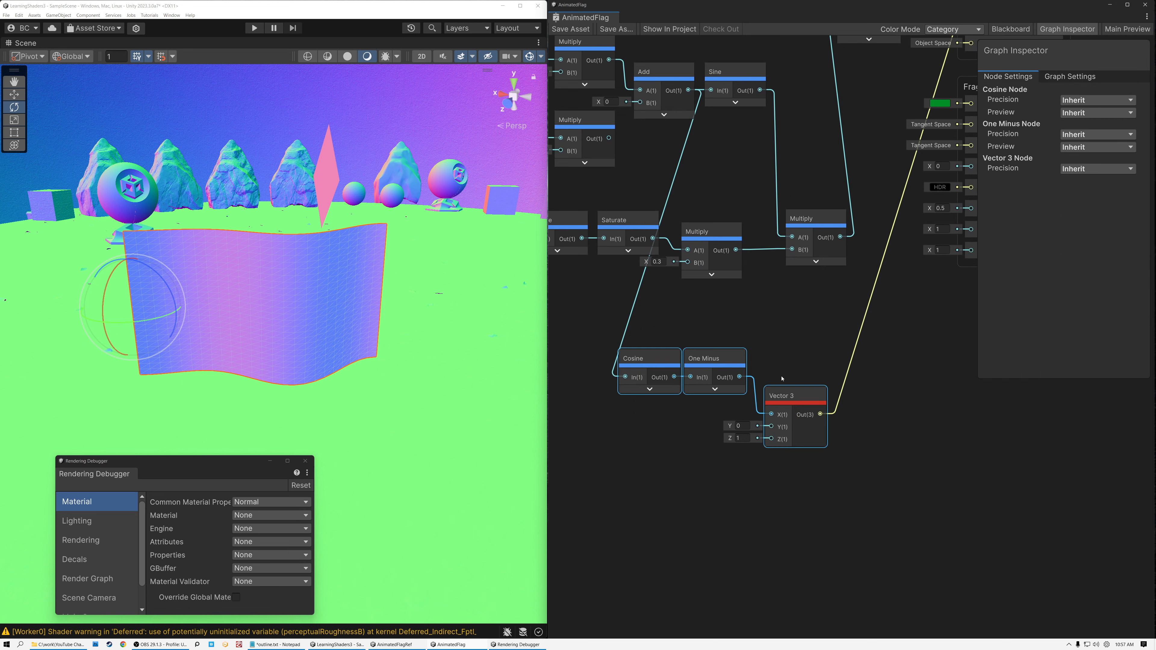
{"action": "left_click", "coordinate": [785, 396]}
{"action": "left_click_drag", "start_coordinate": [785, 396], "coordinate": [790, 363]}
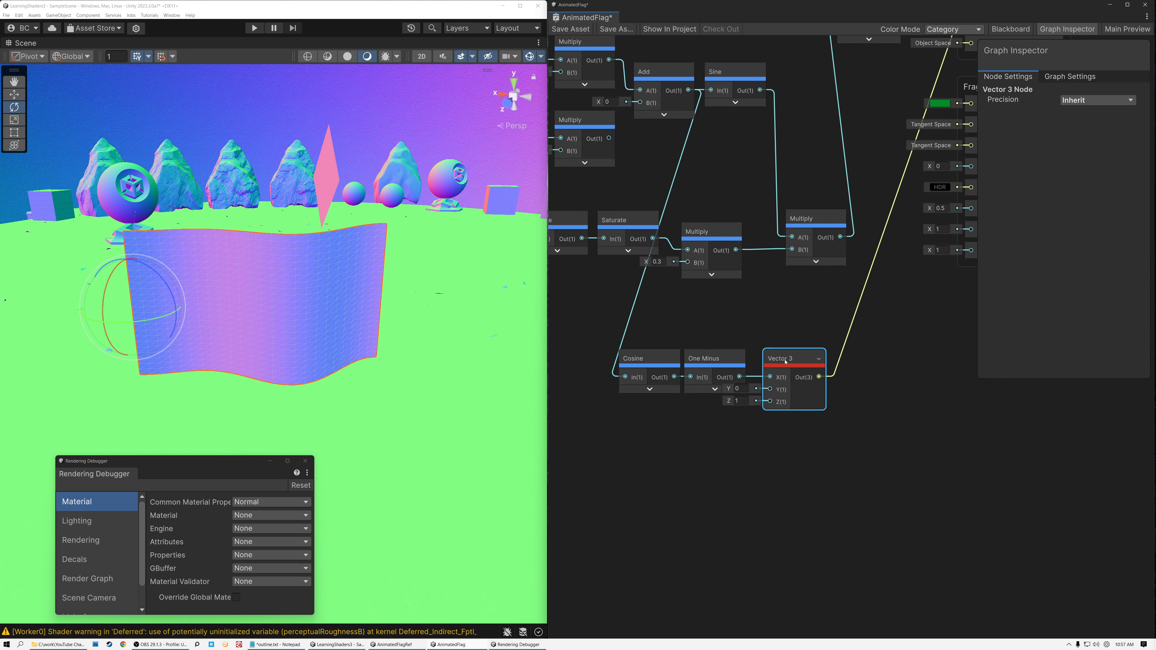
- Reconnect the Time Multiply output to the Add node's B input and save the graph to resume the animation
{"action": "scroll", "coordinate": [775, 327], "scroll_direction": "down", "scroll_amount": 2}
{"action": "scroll", "coordinate": [775, 327], "scroll_direction": "down", "scroll_amount": 1}
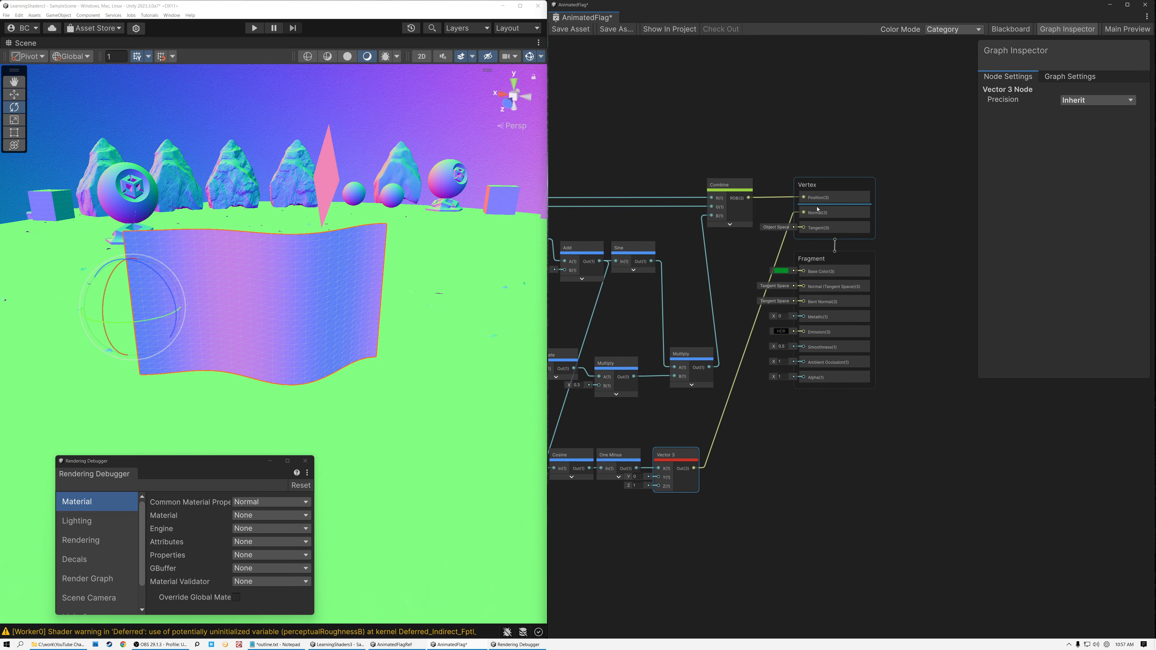
{"action": "scroll", "coordinate": [804, 212], "scroll_direction": "up", "scroll_amount": 5}
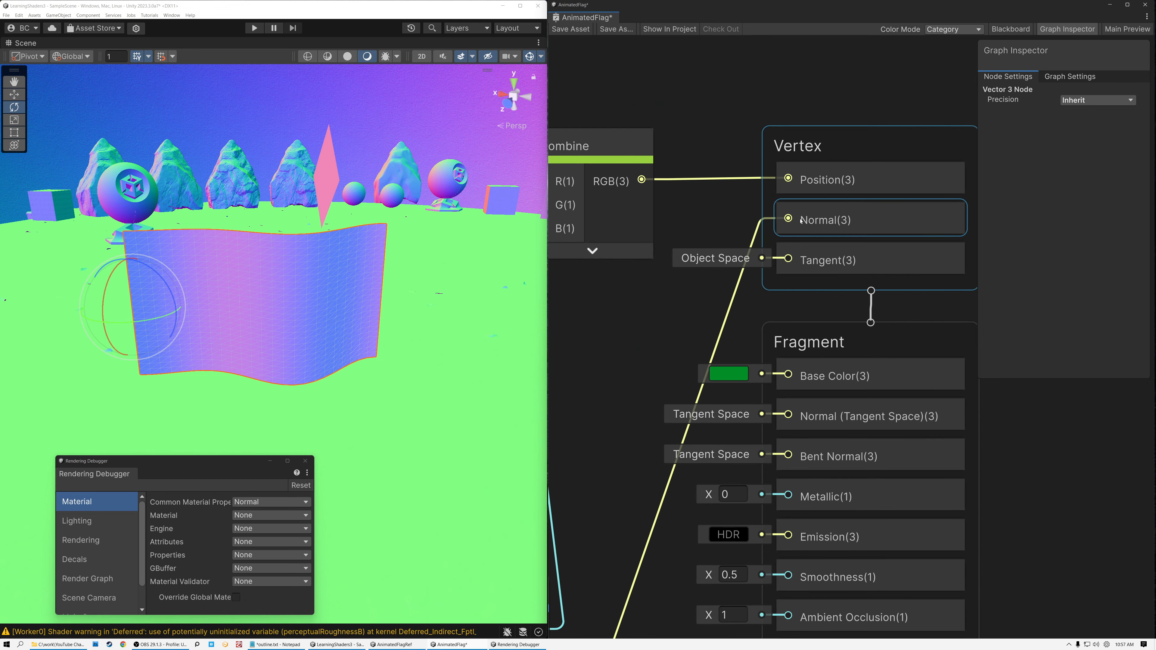
{"action": "scroll", "coordinate": [688, 291], "scroll_direction": "down", "scroll_amount": 5}
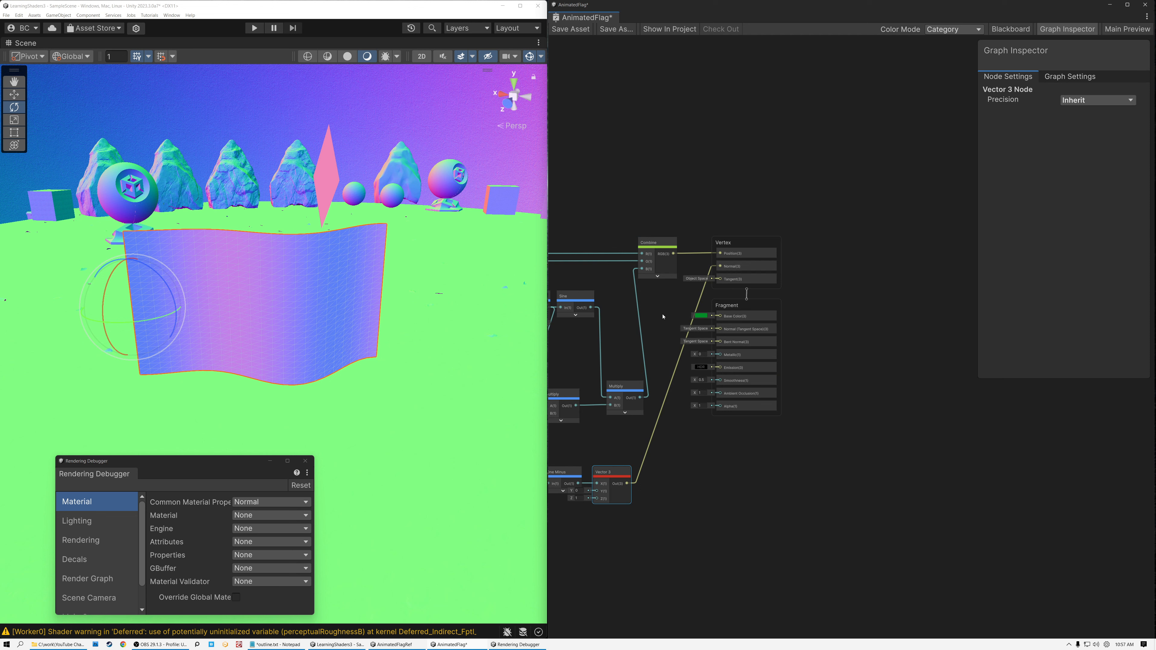
{"action": "left_click", "coordinate": [783, 283]}
{"action": "middle_click_drag", "start_coordinate": [666, 314], "coordinate": [781, 293]}
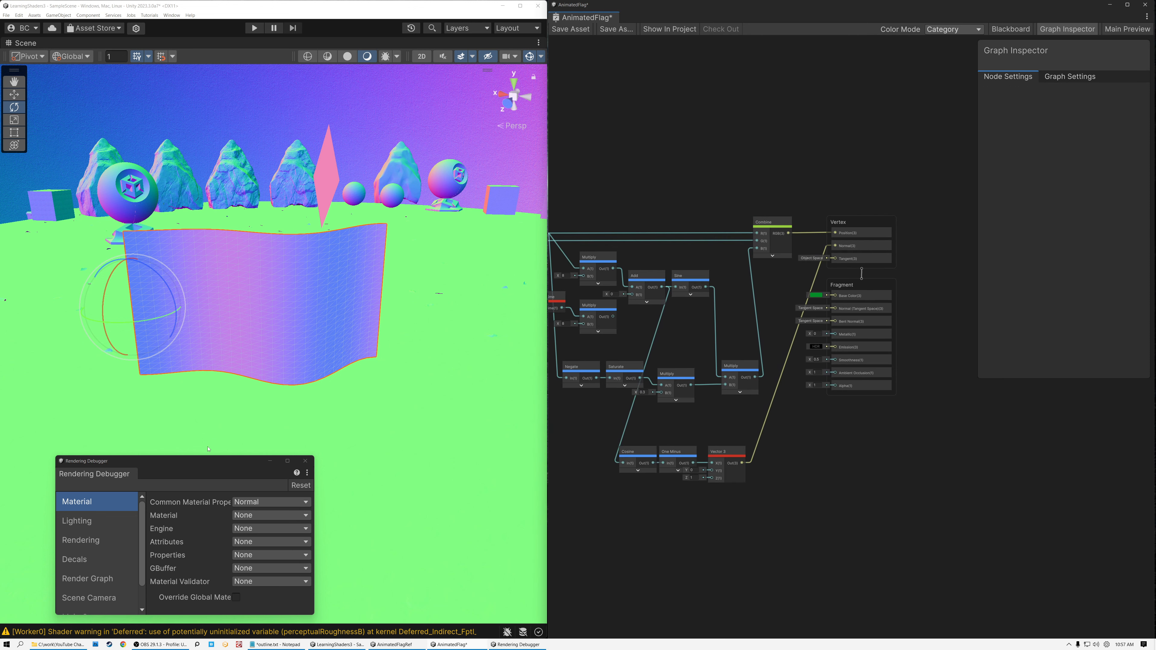
{"action": "scroll", "coordinate": [636, 321], "scroll_direction": "up", "scroll_amount": 4}
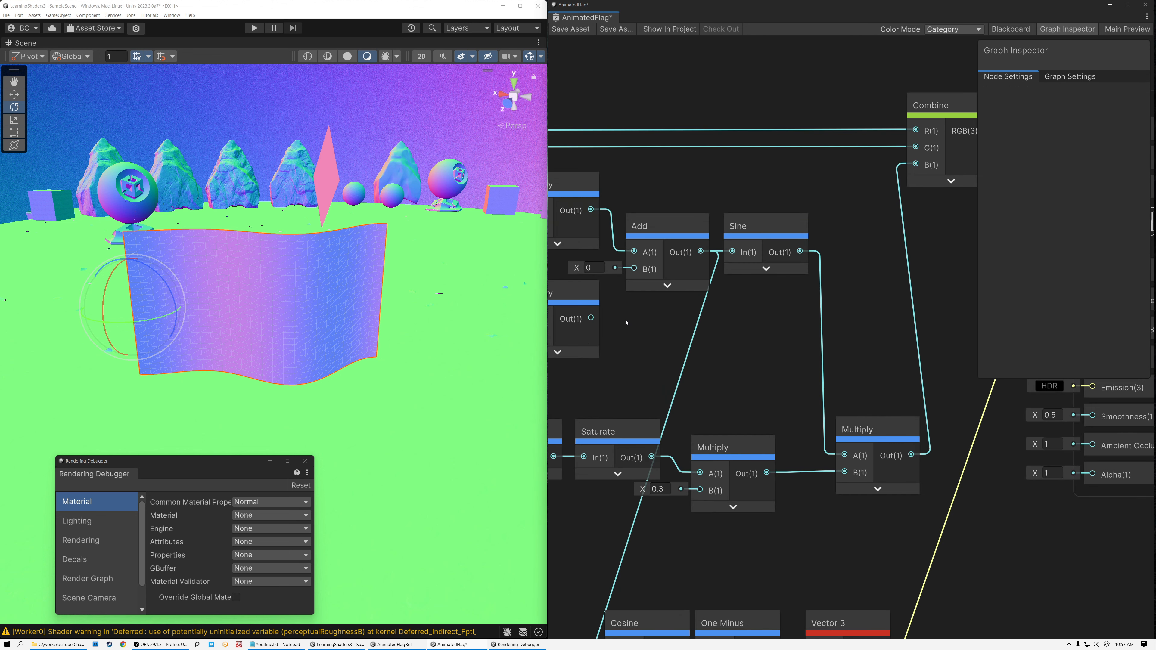
{"action": "left_click_drag", "start_coordinate": [613, 316], "coordinate": [646, 271]}
{"action": "key", "text": "ctrl+s"}
{"action": "right_click_drag", "start_coordinate": [406, 329], "coordinate": [402, 326]}
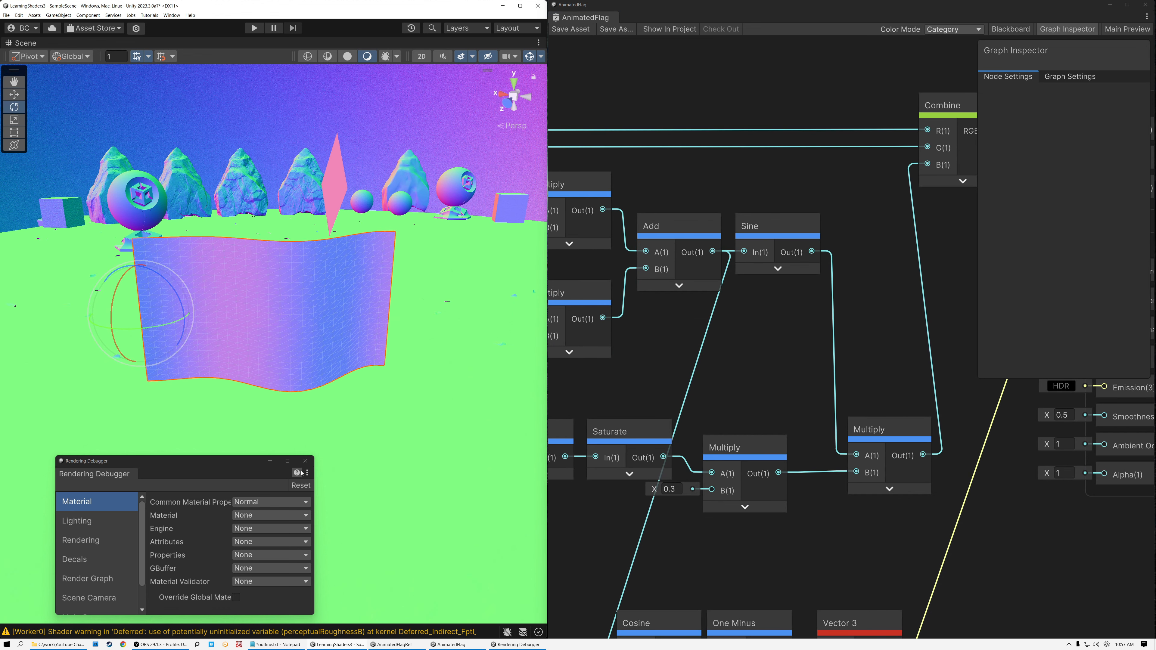
- Move the Rendering Debugger over the graph, set its Common Material Properties to None, and deselect the flag
{"action": "left_click_drag", "start_coordinate": [225, 465], "coordinate": [808, 440]}
{"action": "left_click_drag", "start_coordinate": [371, 276], "coordinate": [348, 289], "text": "alt"}
{"action": "scroll", "coordinate": [348, 288], "scroll_direction": "up", "scroll_amount": 3}
{"action": "left_click", "coordinate": [836, 477]}
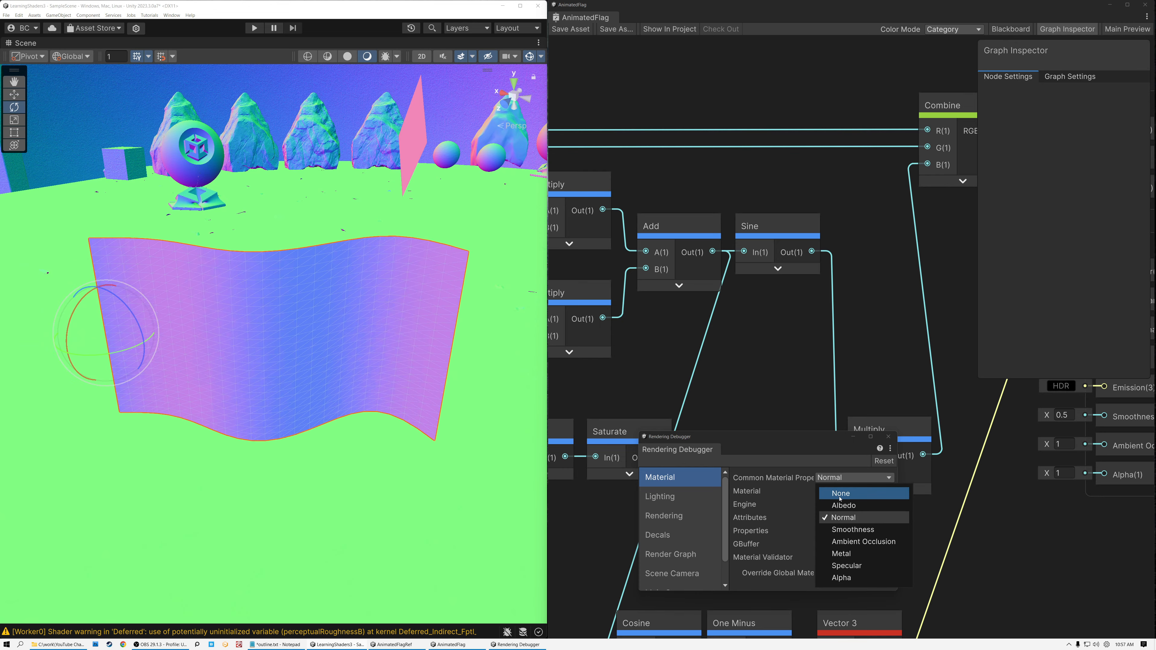
{"action": "left_click", "coordinate": [836, 493]}
{"action": "left_click", "coordinate": [491, 410]}
- Check the lit flag's shading from the front and back, and close the Rendering Debugger
{"action": "left_click_drag", "start_coordinate": [400, 381], "coordinate": [380, 364], "text": "alt"}
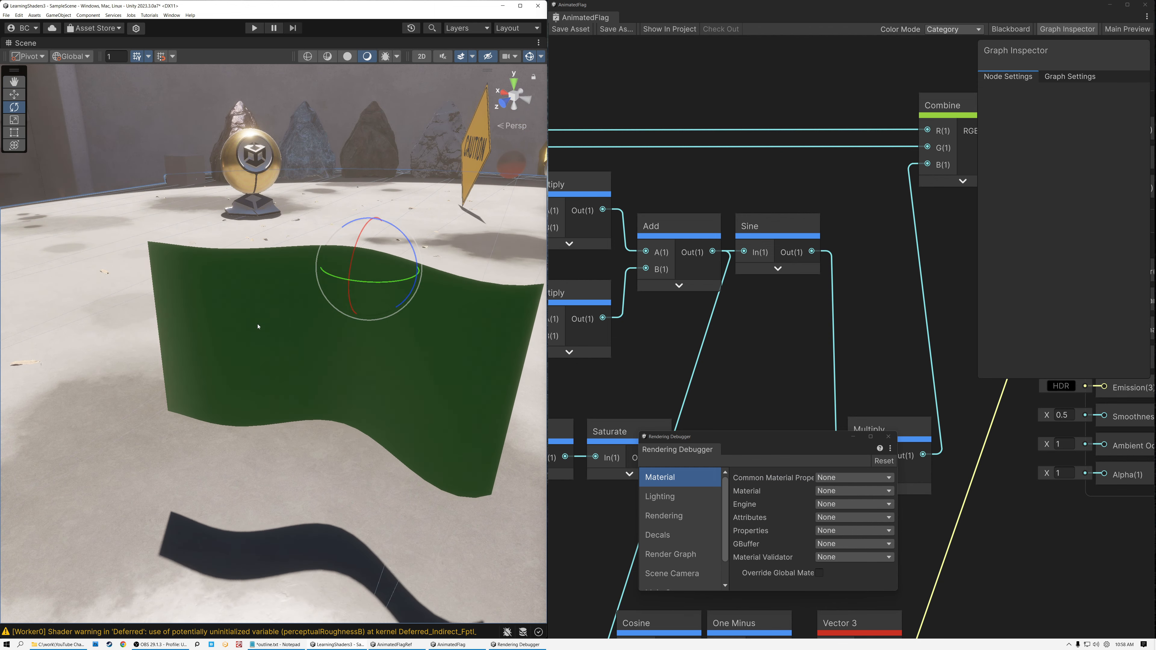
{"action": "left_click_drag", "start_coordinate": [323, 338], "coordinate": [221, 318], "text": "alt"}
{"action": "key", "text": "s"}
{"action": "right_click_drag", "start_coordinate": [220, 318], "coordinate": [221, 322]}
{"action": "left_click", "coordinate": [888, 437]}
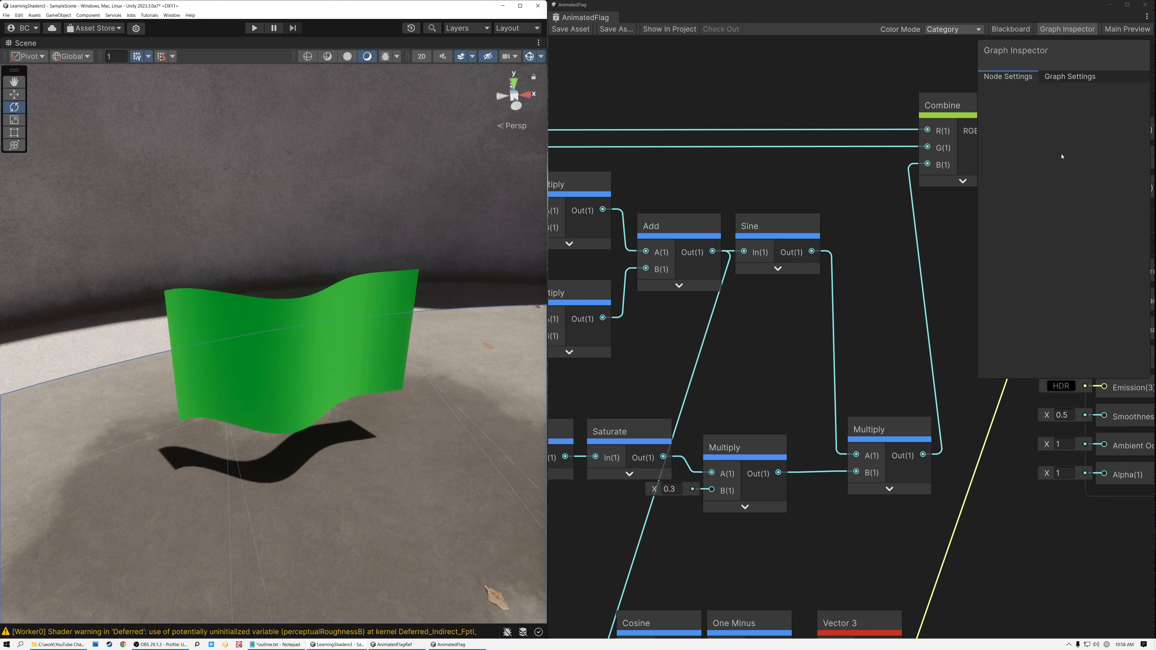
- Review the Sine node and the Cosine, One Minus and Vector 3 normal chain, and examine the flag's shading up close
{"action": "left_click", "coordinate": [768, 225]}
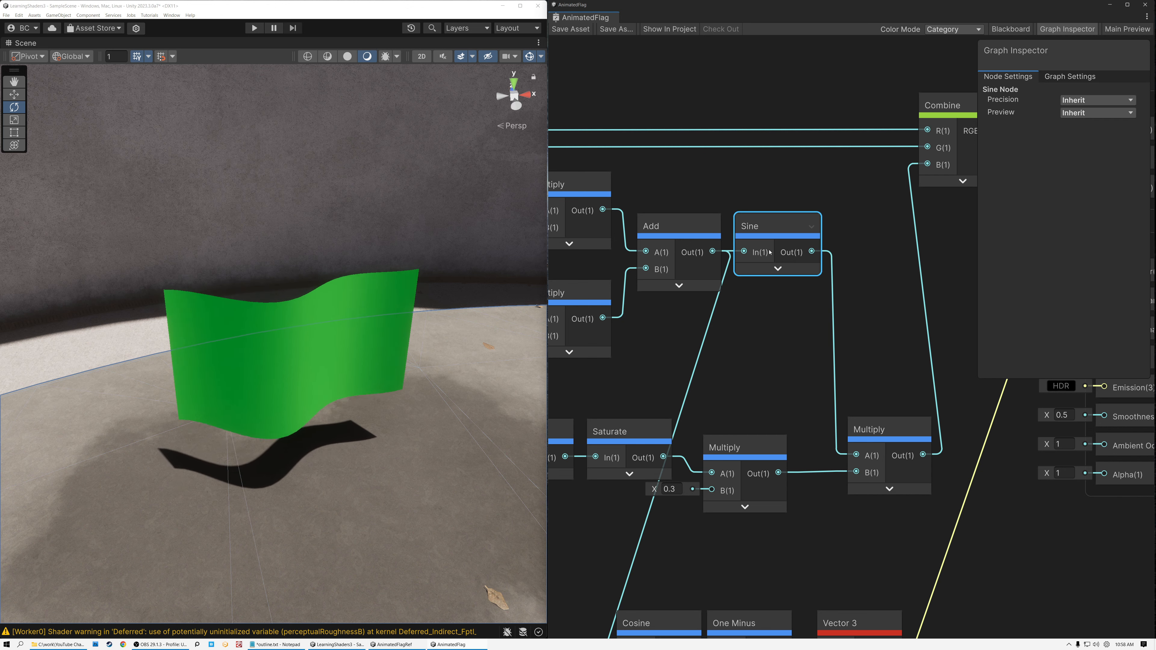
{"action": "scroll", "coordinate": [767, 339], "scroll_direction": "down", "scroll_amount": 2}
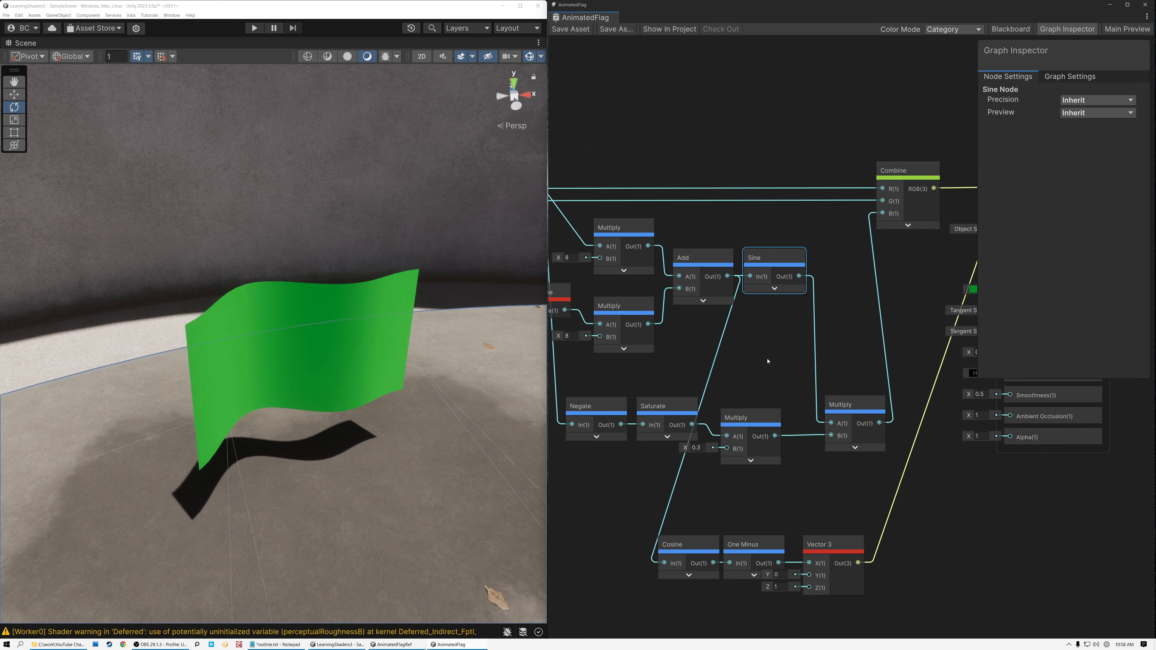
{"action": "left_click_drag", "start_coordinate": [689, 512], "coordinate": [838, 620]}
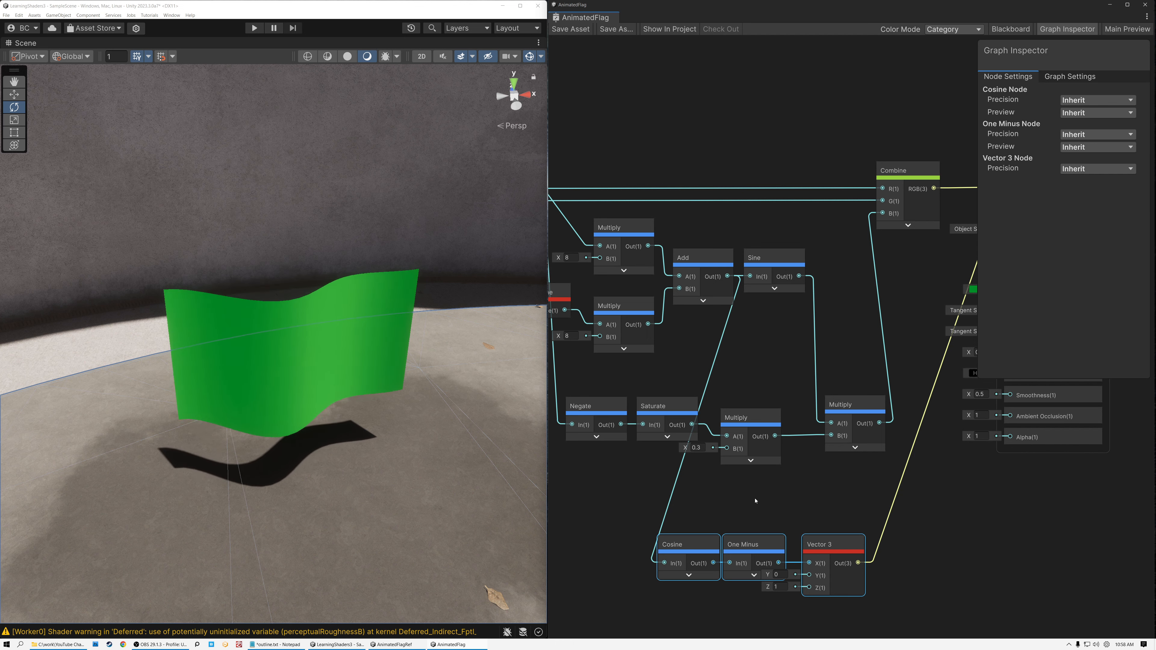
{"action": "middle_click_drag", "start_coordinate": [761, 501], "coordinate": [713, 415]}
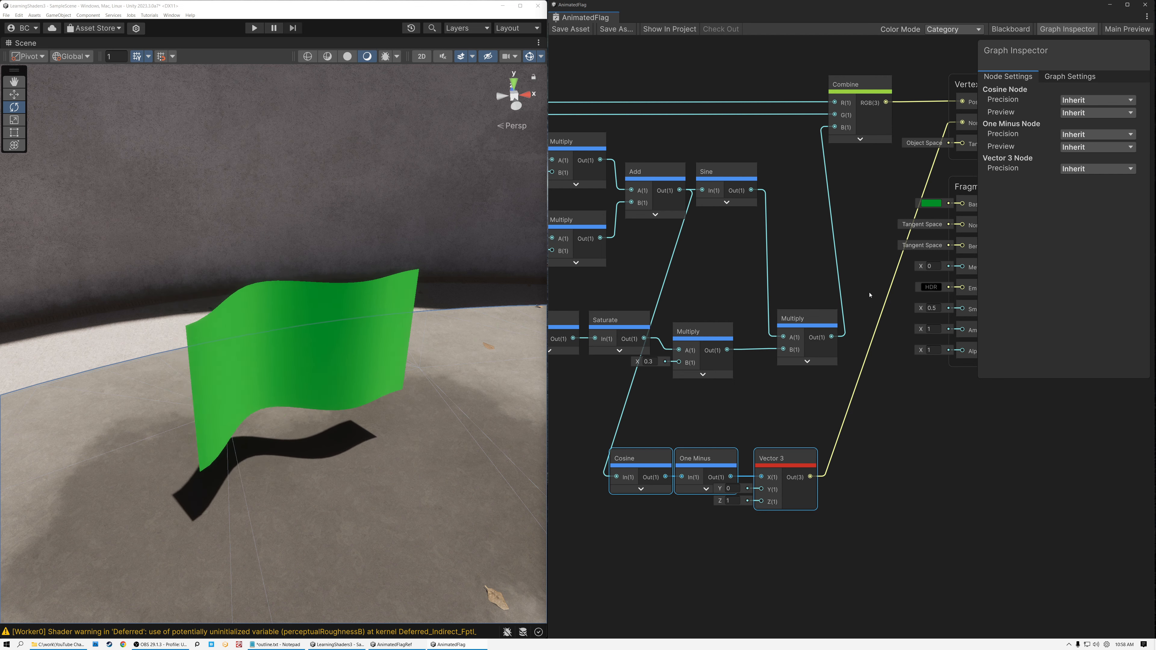
{"action": "left_click_drag", "start_coordinate": [594, 403], "coordinate": [820, 555]}
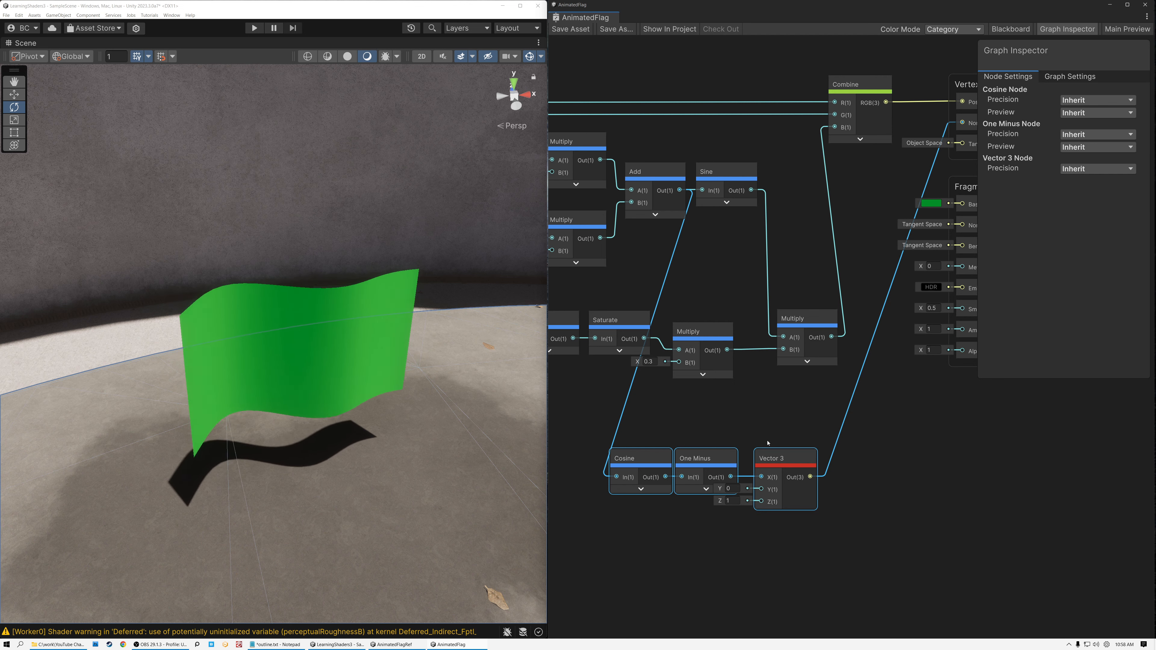
{"action": "left_click", "coordinate": [660, 425]}
{"action": "left_click_drag", "start_coordinate": [687, 473], "coordinate": [821, 550]}
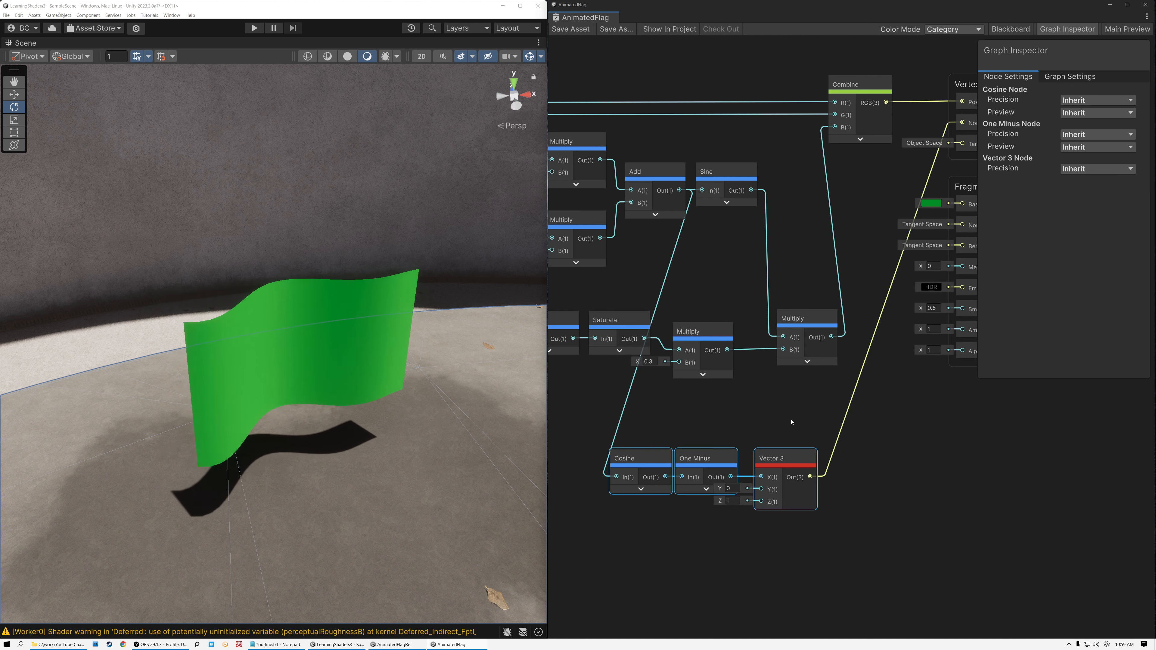
{"action": "left_click_drag", "start_coordinate": [338, 357], "coordinate": [235, 344], "text": "alt"}
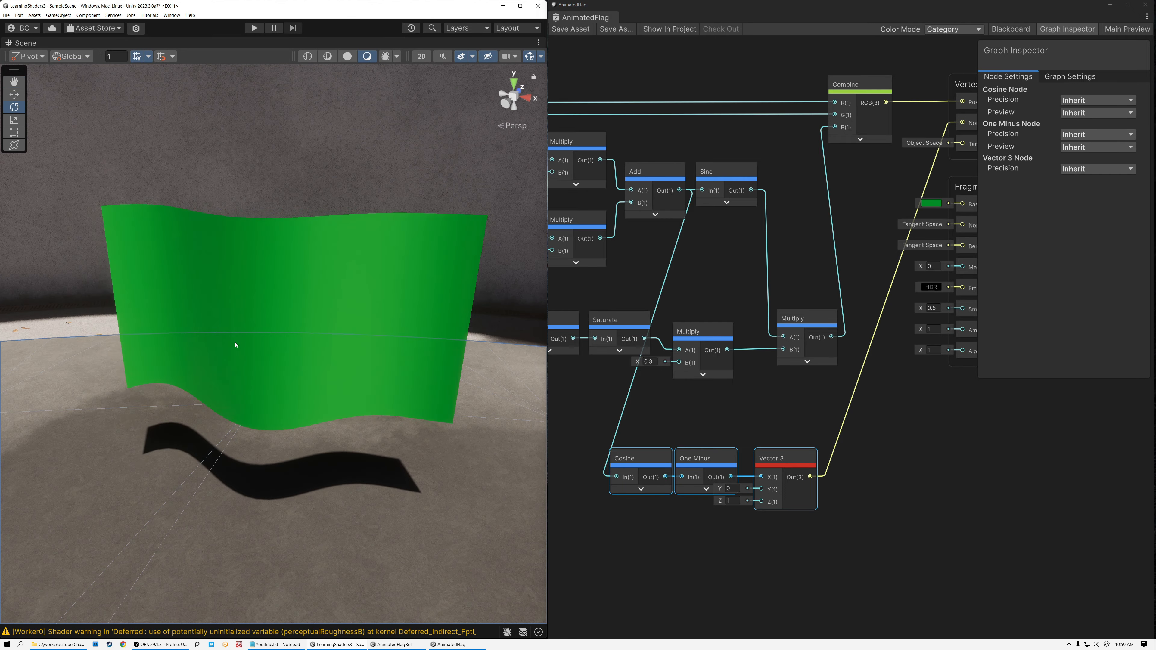